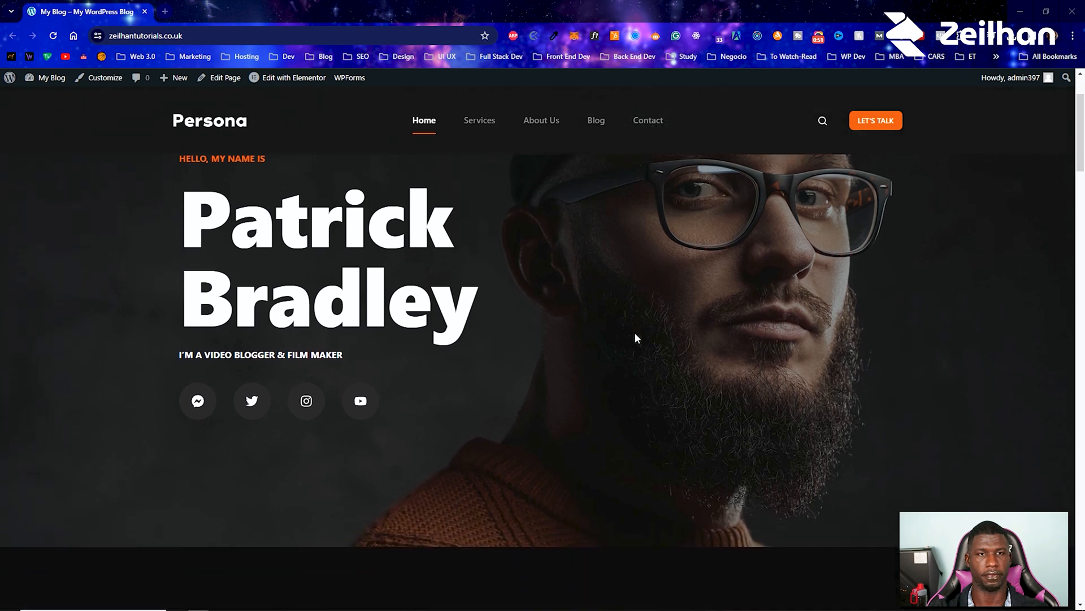
Step: Review the site's home page from the hero through services, videos, clients and contact sections
scroll(635, 337, down, 2)
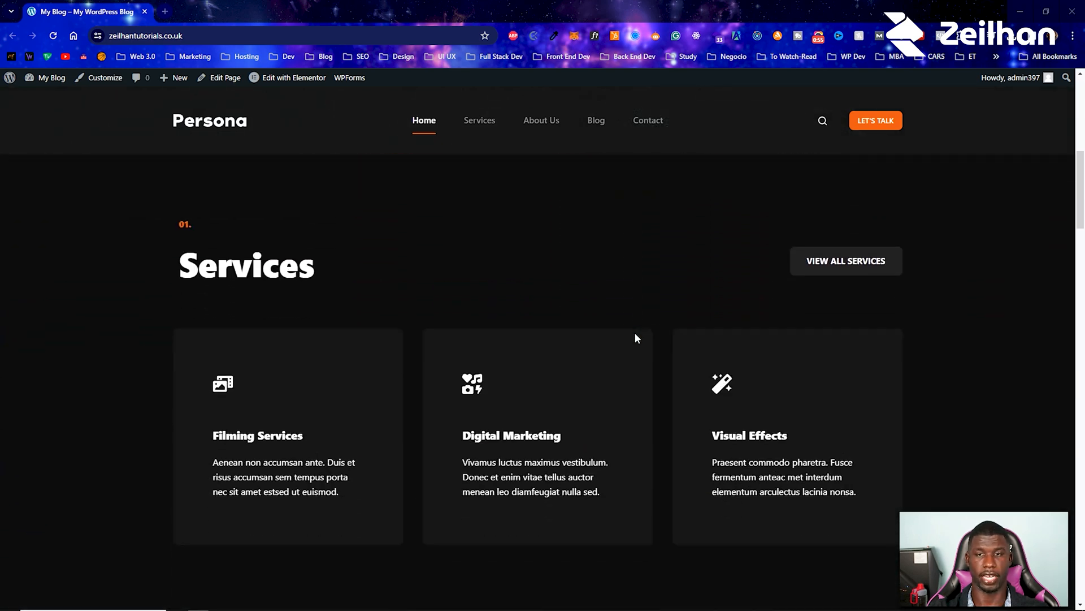
scroll(635, 337, down, 4)
scroll(636, 337, down, 8)
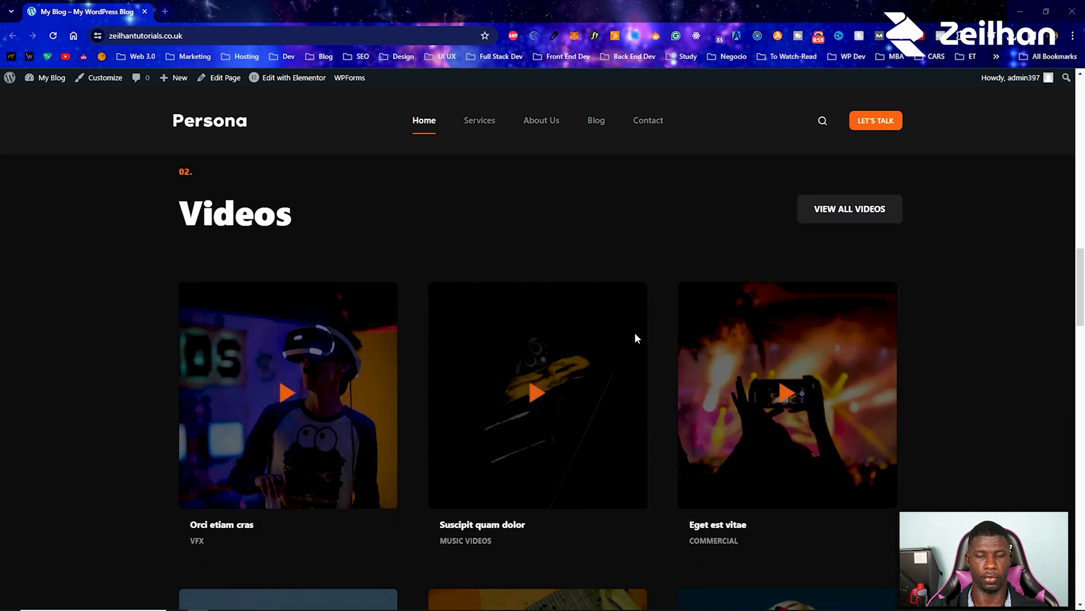
scroll(636, 337, down, 11)
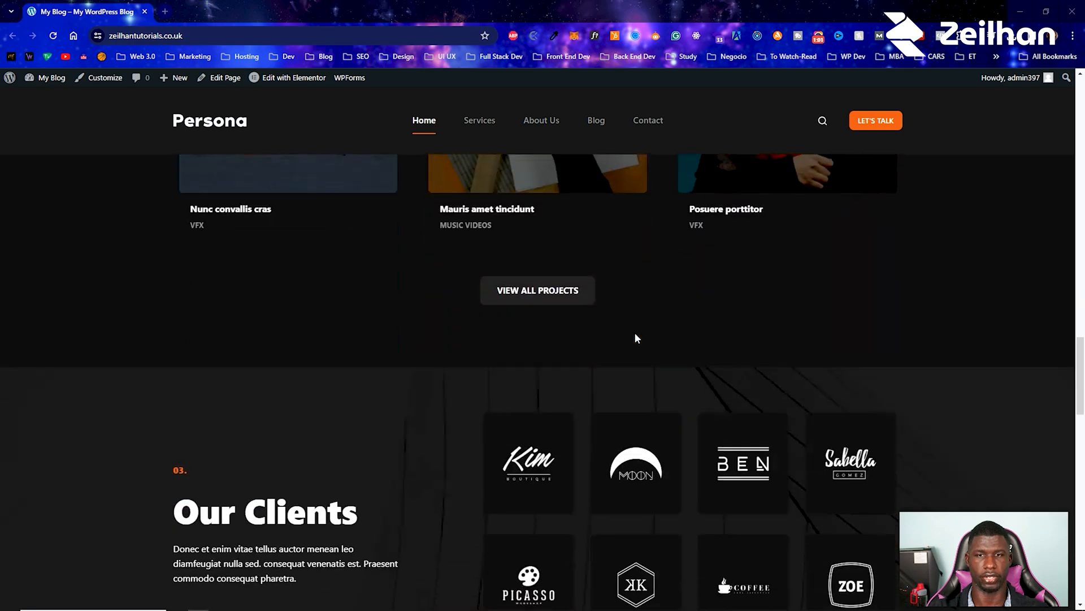
scroll(636, 338, down, 12)
scroll(635, 338, down, 10)
scroll(634, 337, up, 7)
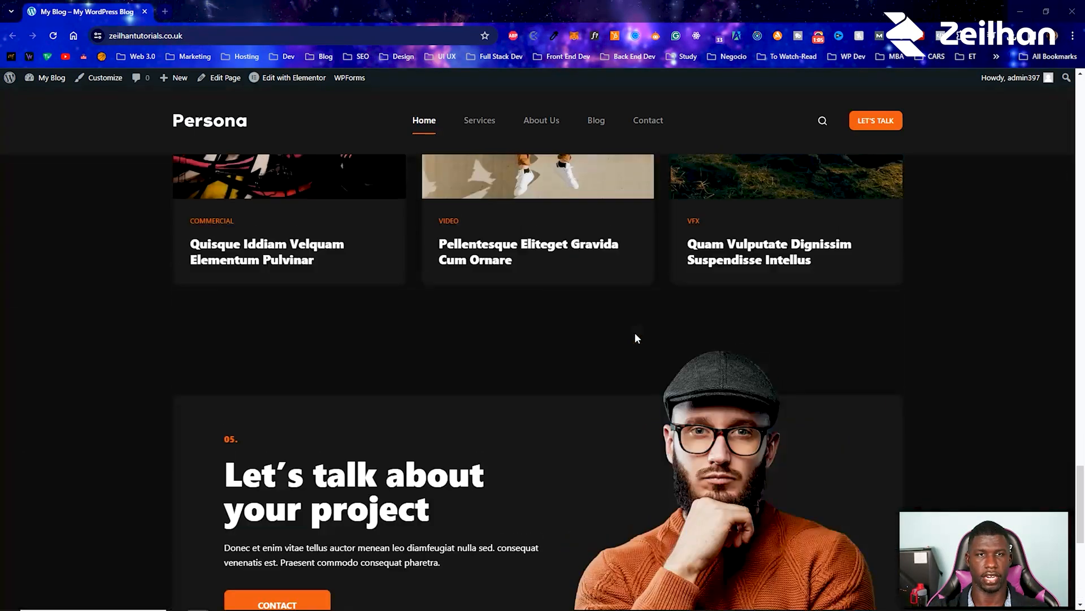
scroll(635, 338, up, 20)
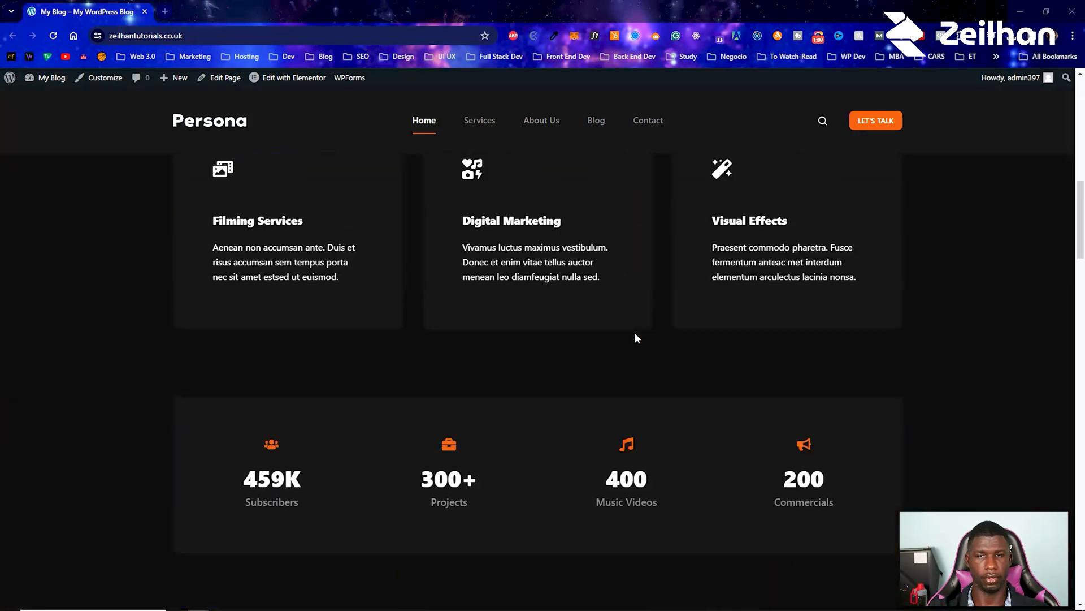
scroll(635, 339, up, 13)
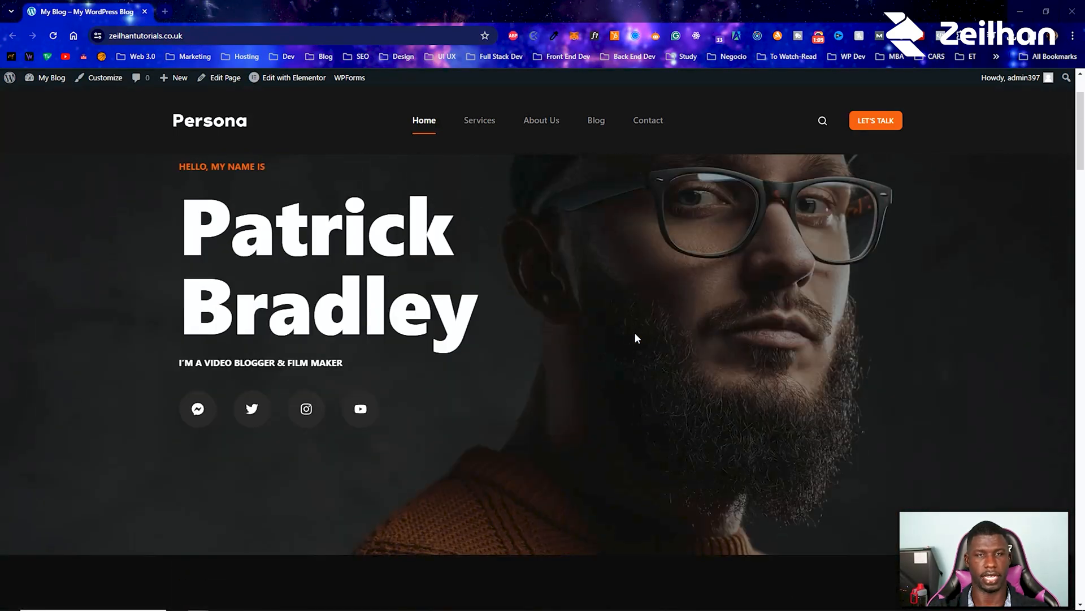
scroll(634, 338, up, 2)
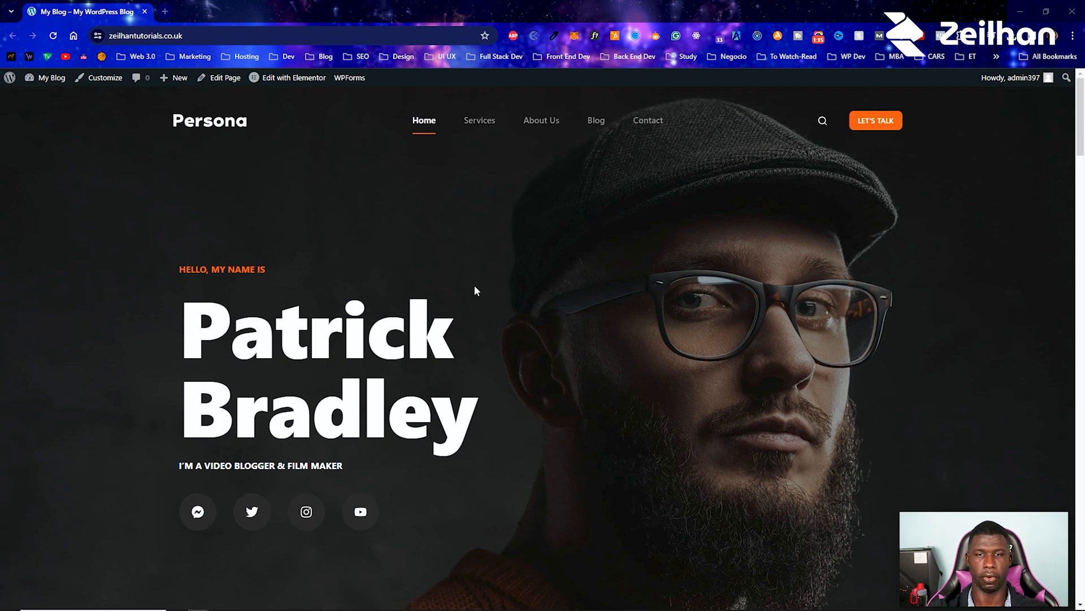
Step: Start editing the home page with Elementor, recreate the missing default kit and save the Elementor tools changes
click(295, 83)
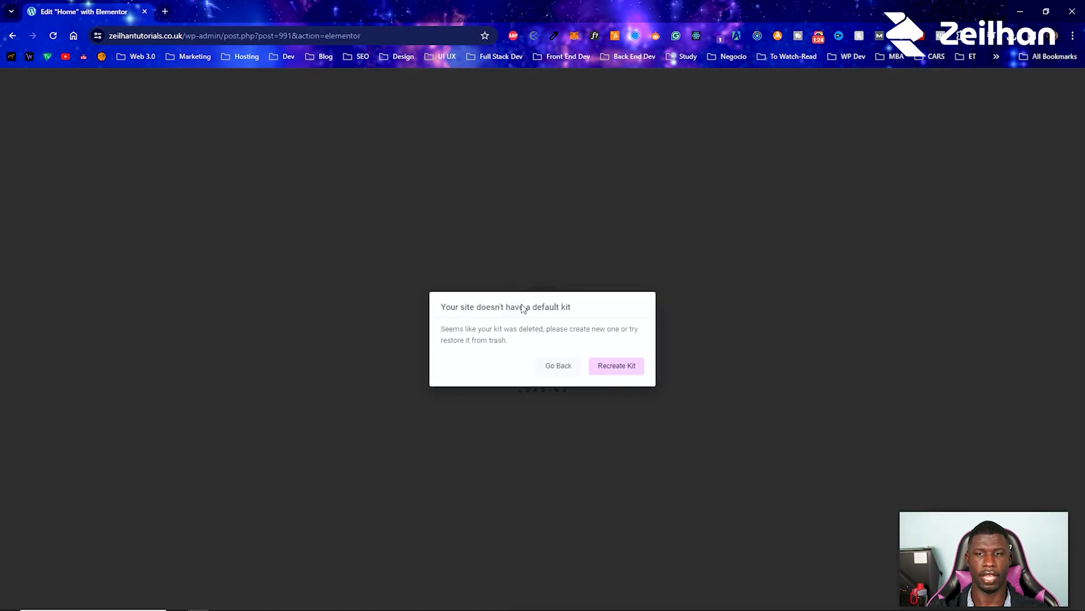
click(620, 370)
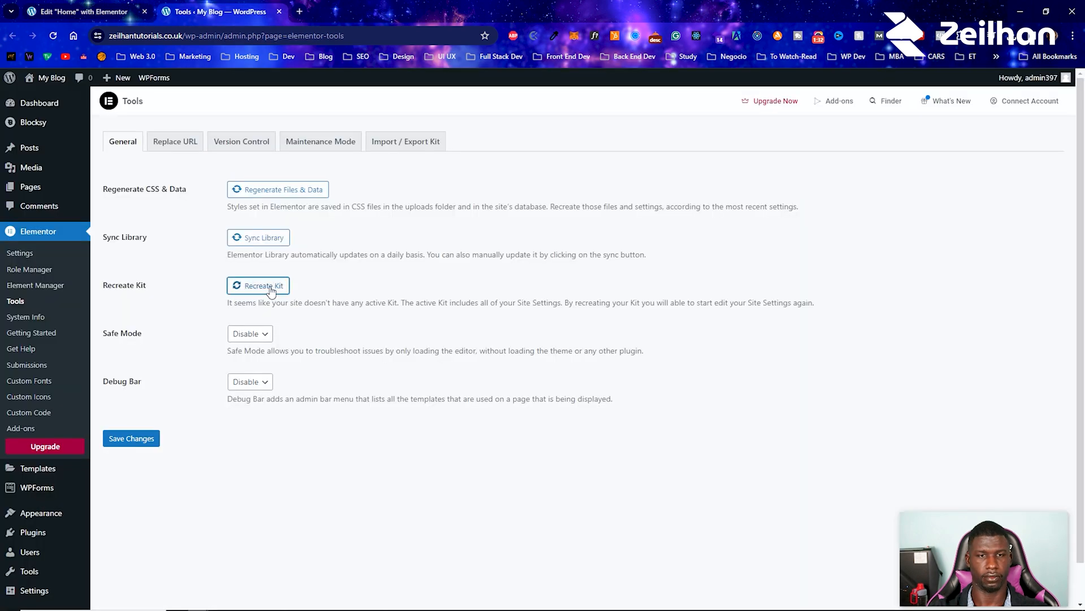
click(157, 436)
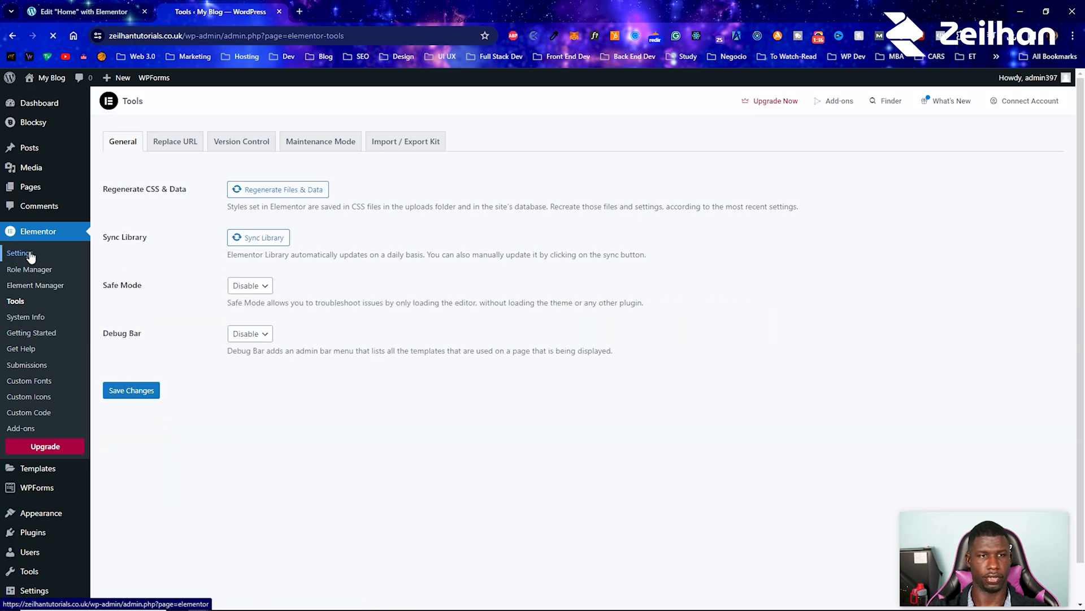
Step: Set the Grid Container experiment to Active in Elementor's feature settings
click(232, 141)
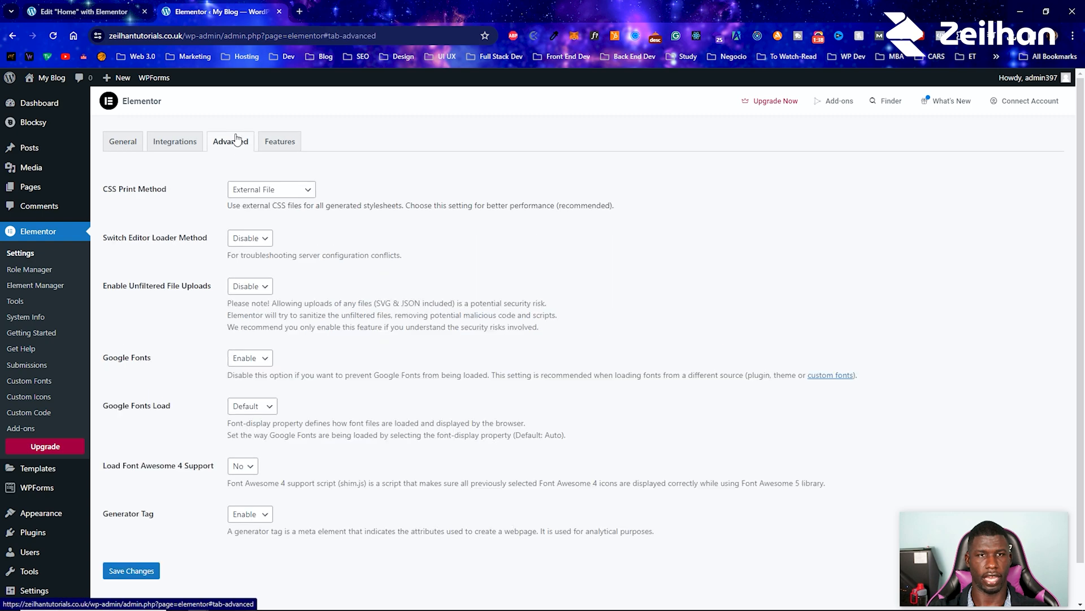
click(259, 142)
scroll(297, 246, down, 3)
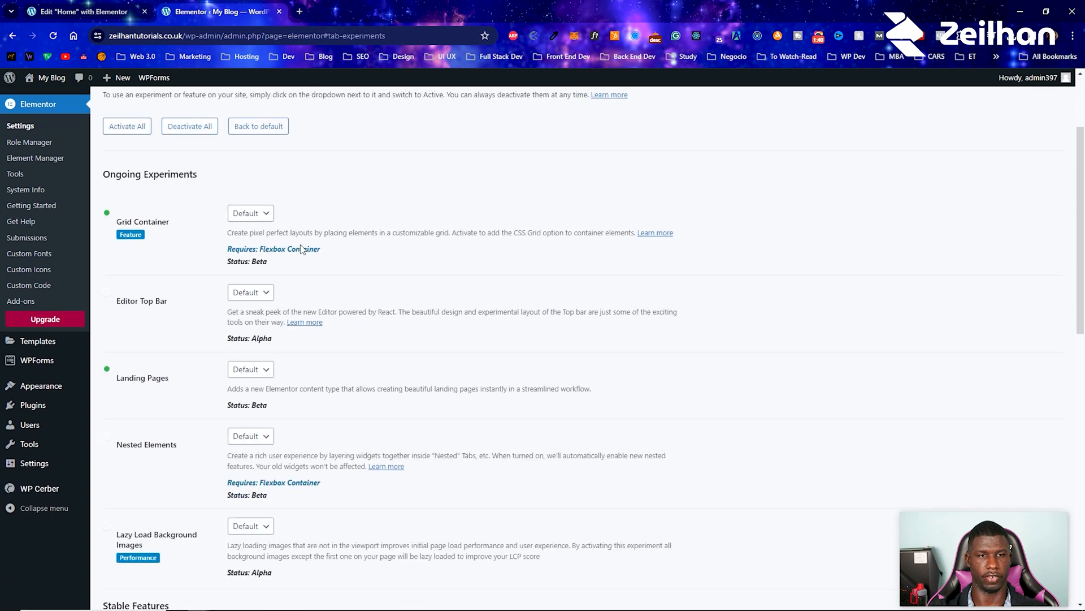
click(249, 171)
click(252, 199)
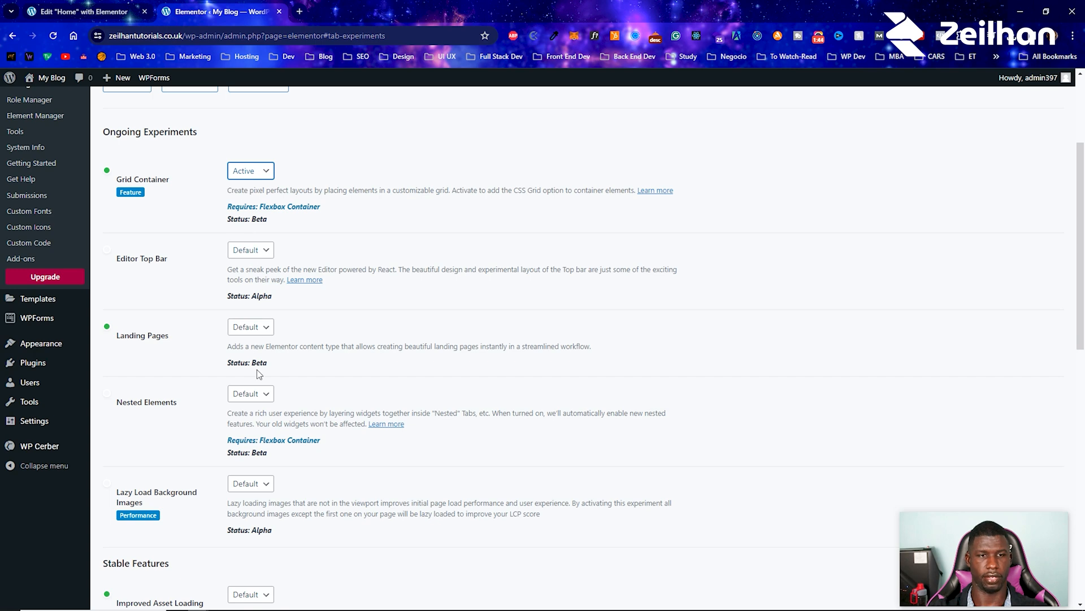
Step: Set the Flexbox Container stable feature to Active and save the Elementor settings
scroll(255, 392, down, 5)
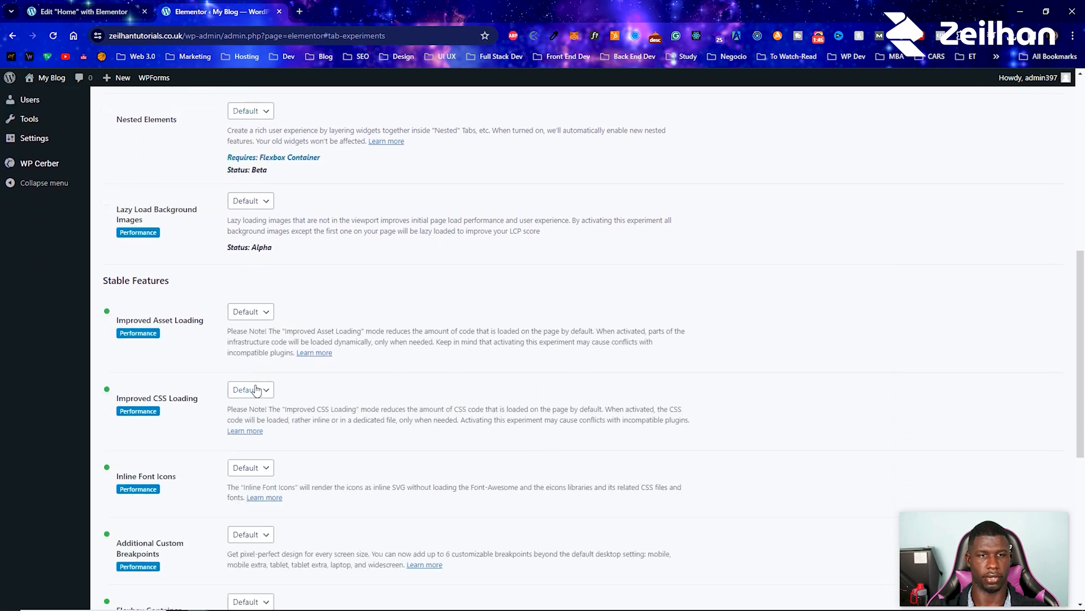
scroll(257, 390, down, 2)
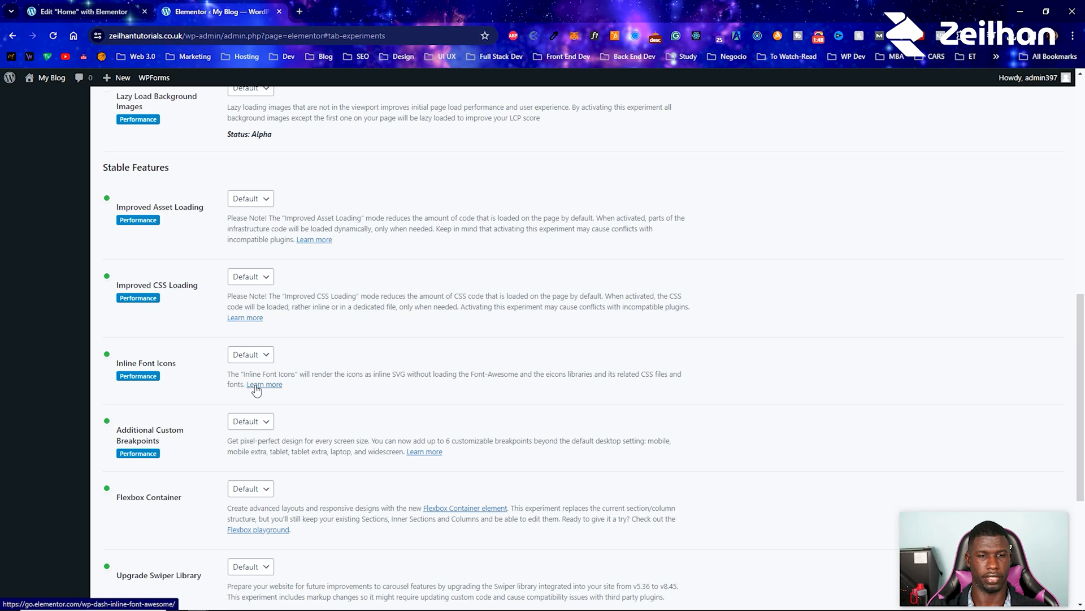
scroll(256, 390, down, 2)
click(253, 376)
click(262, 401)
scroll(262, 403, down, 3)
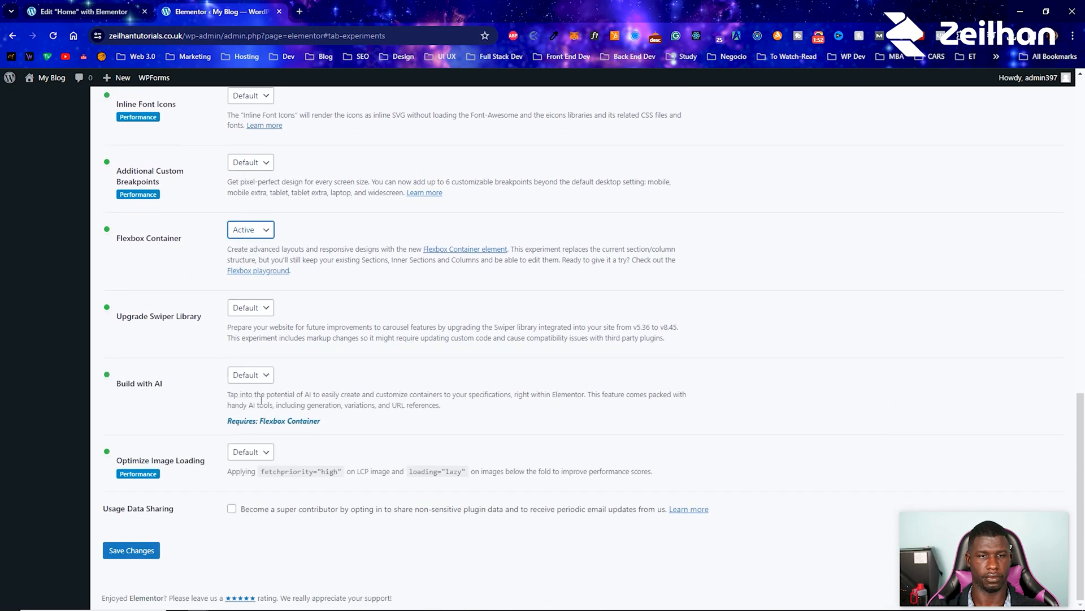
click(126, 552)
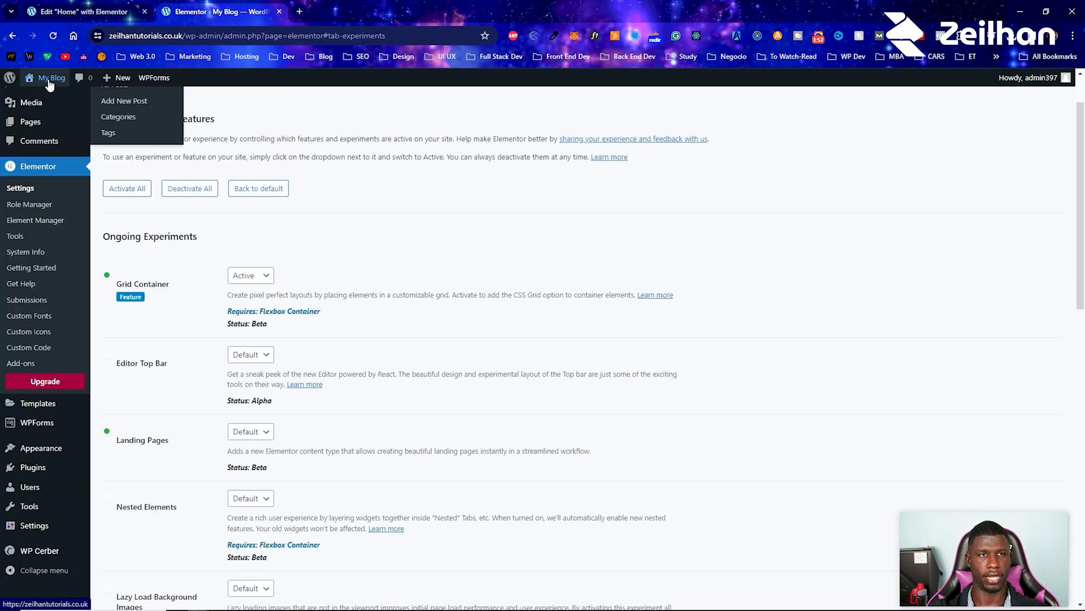
Step: Return to the live site's home page and open it in the Elementor editor
click(53, 97)
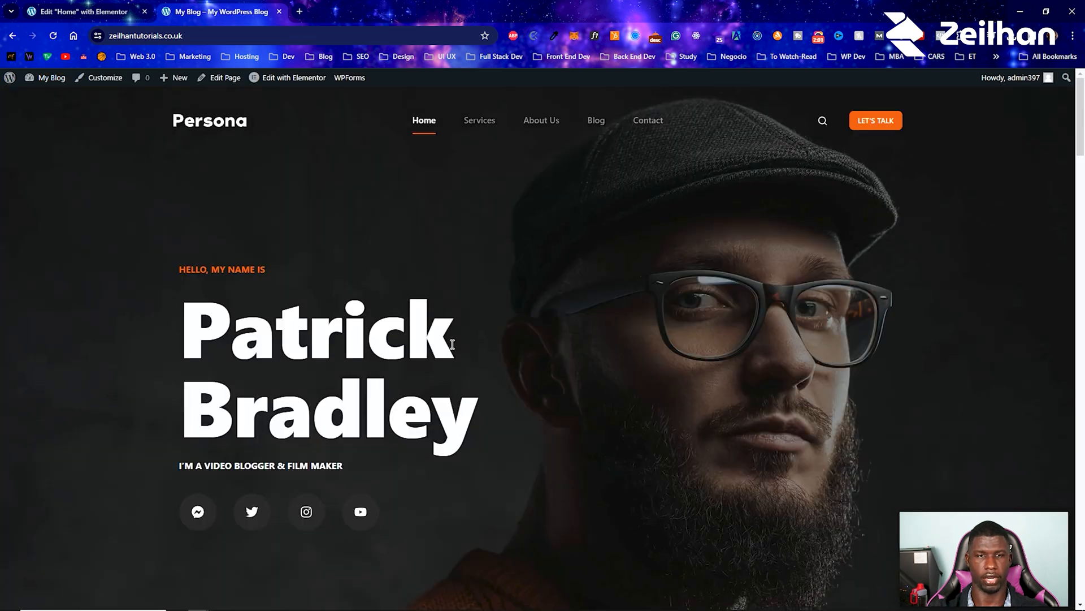
scroll(619, 327, down, 10)
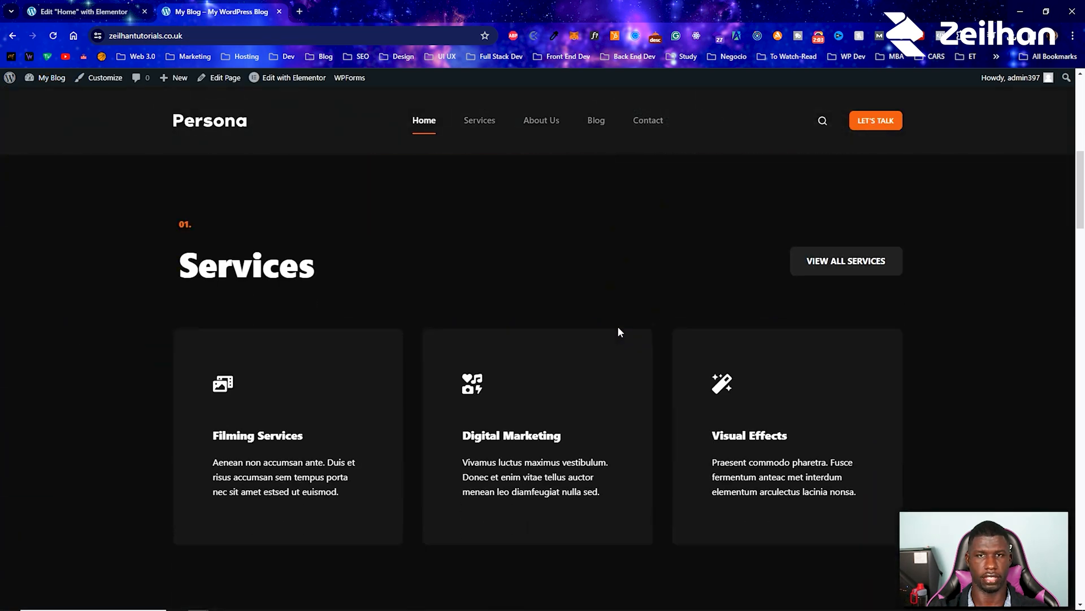
scroll(548, 306, down, 5)
scroll(450, 296, up, 3)
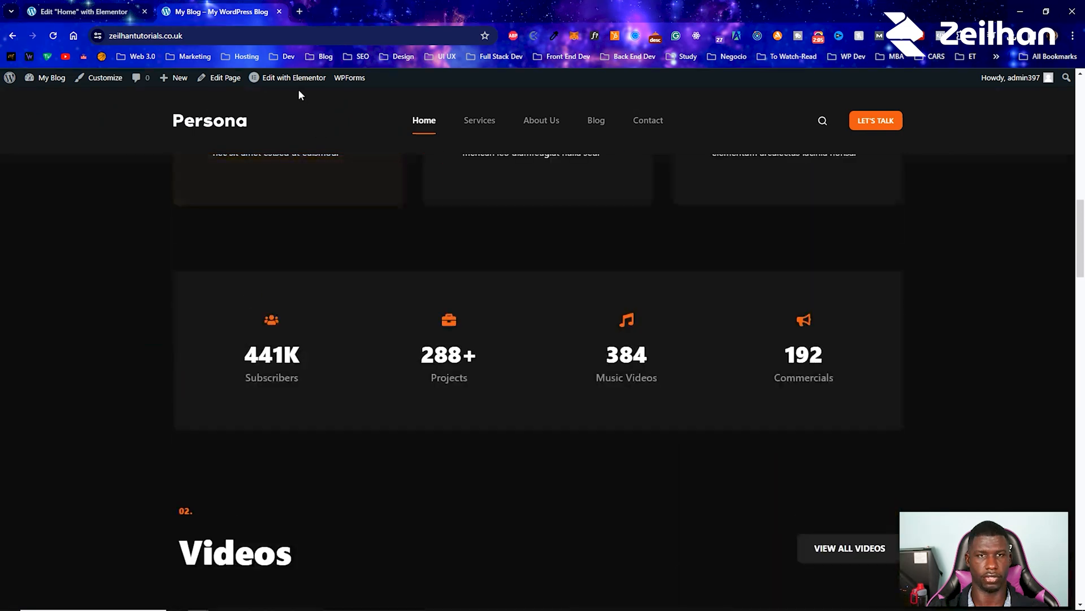
click(294, 79)
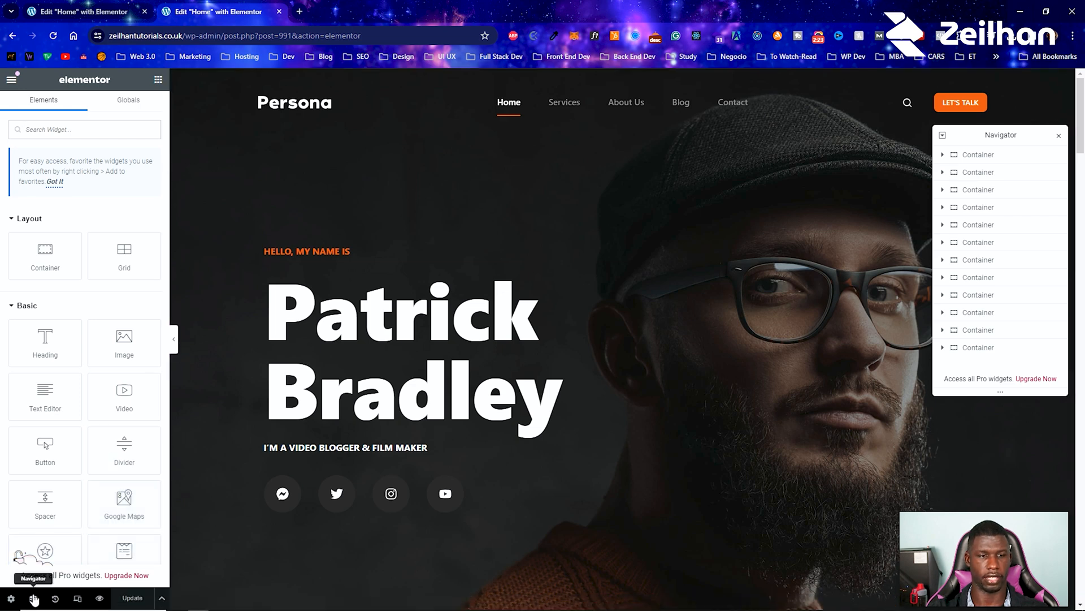
click(32, 600)
click(33, 599)
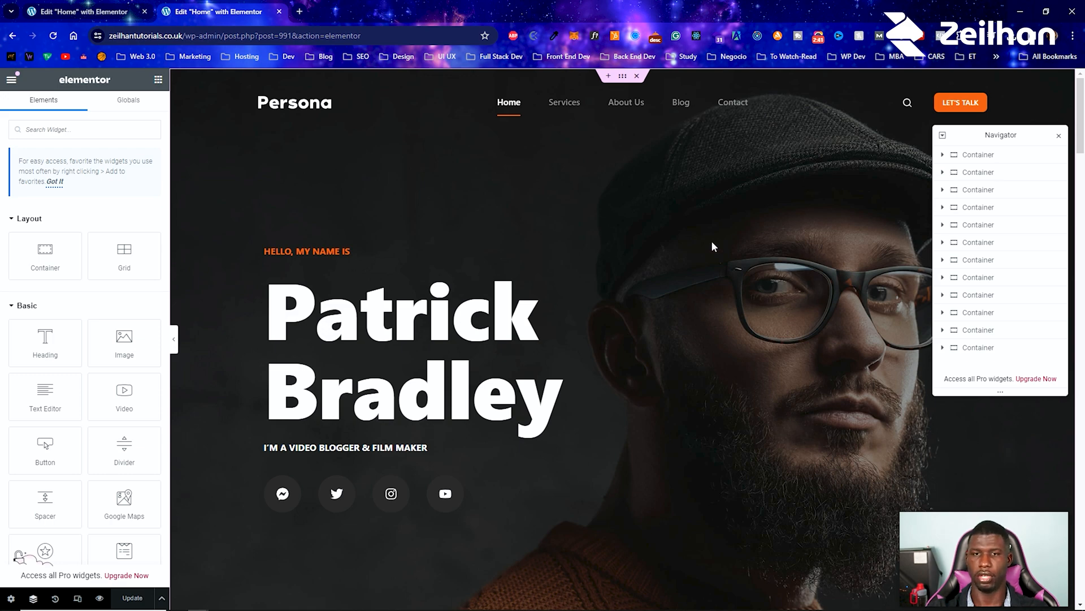
scroll(522, 256, down, 8)
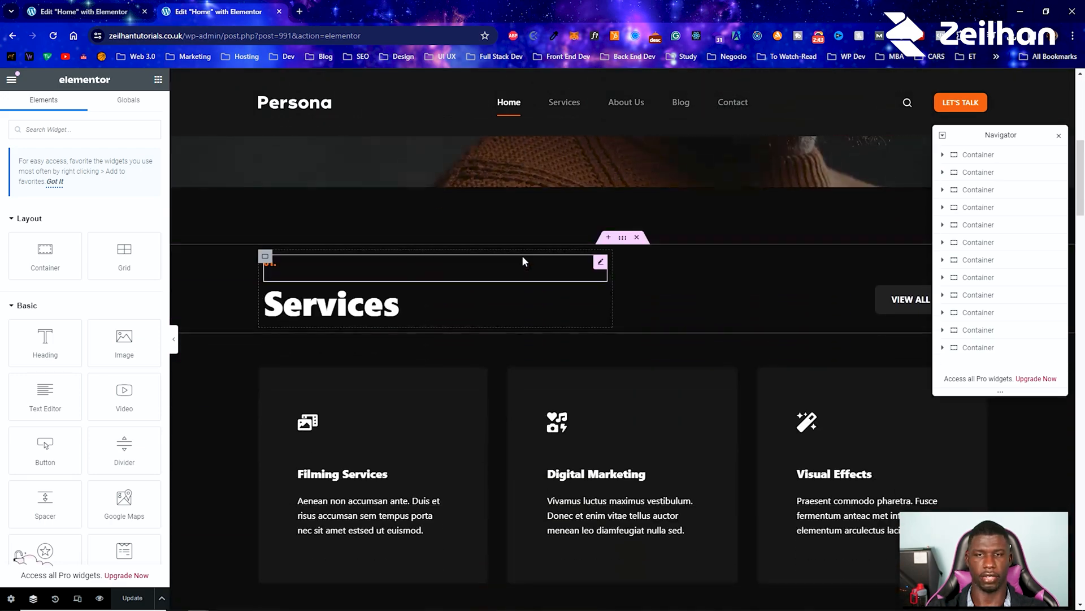
scroll(522, 256, up, 8)
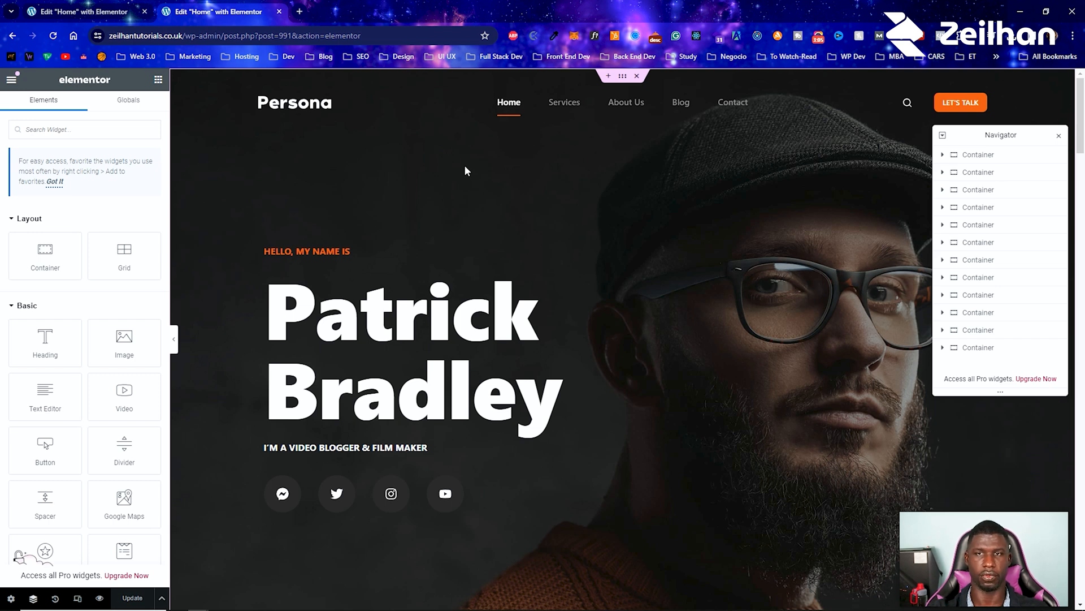
Step: Add a flexbox container with the single-column downward structure between the hero and the Services section
scroll(441, 172, down, 6)
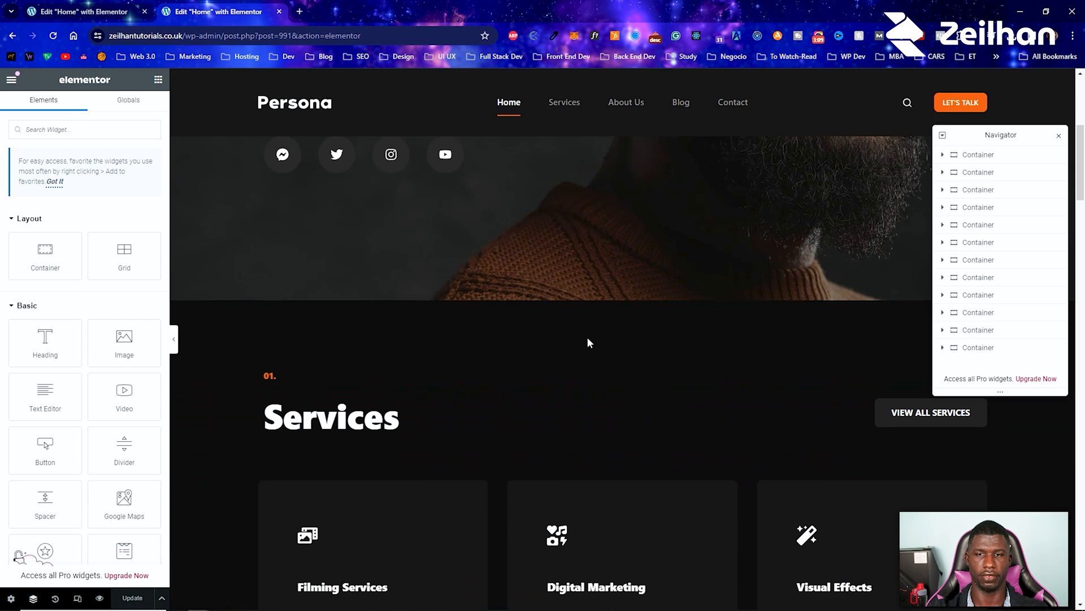
click(607, 352)
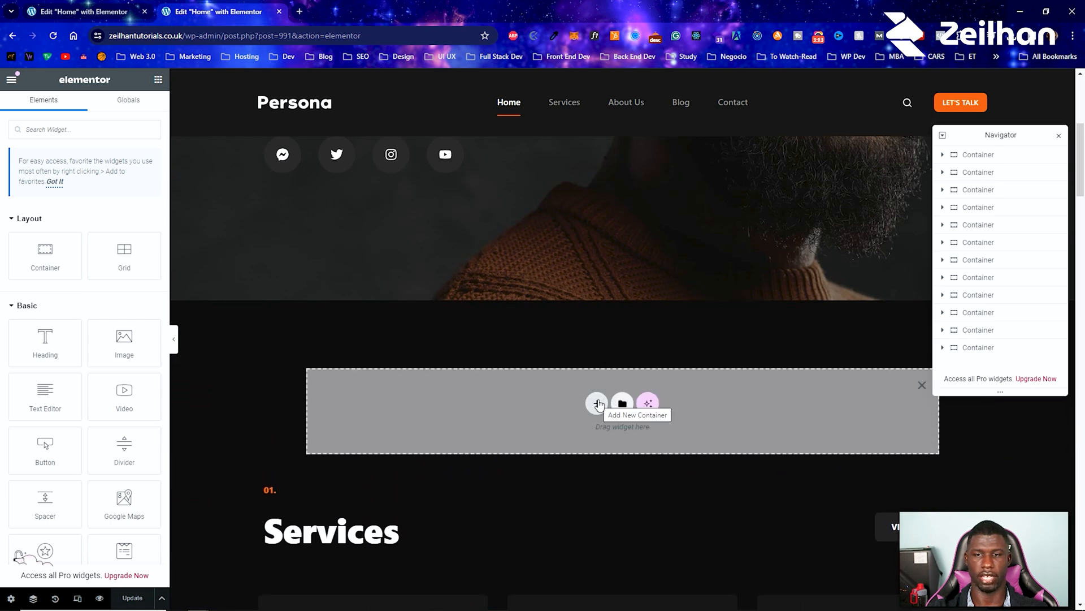
click(598, 403)
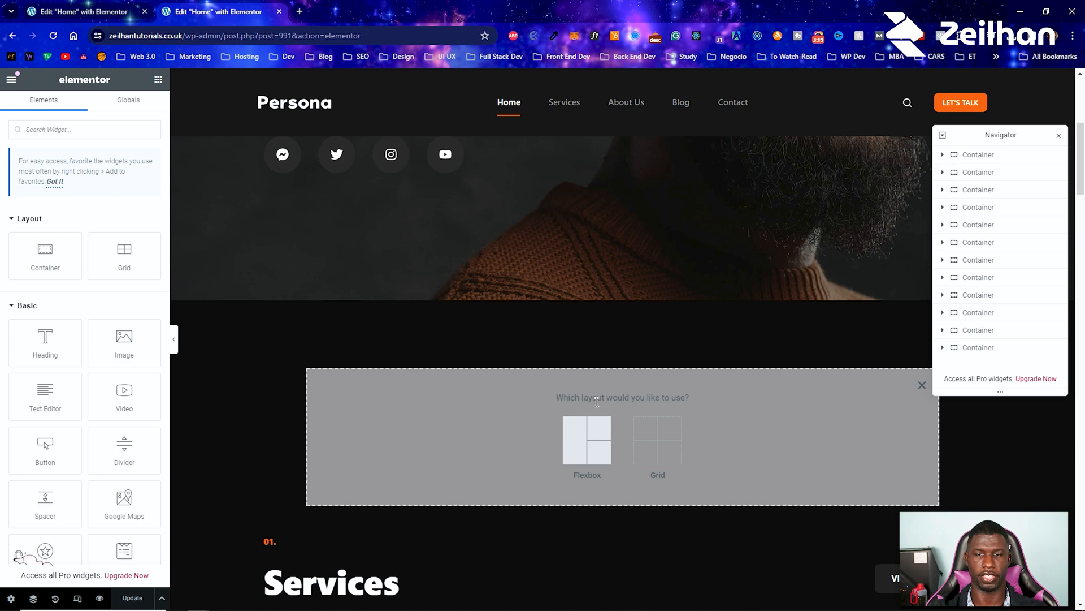
click(585, 437)
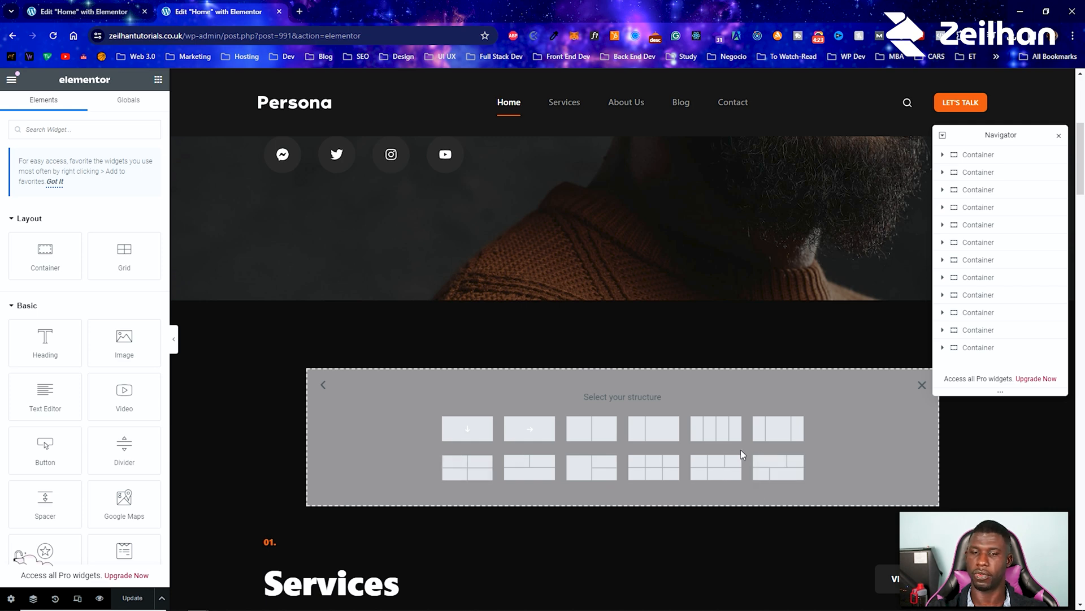
click(466, 434)
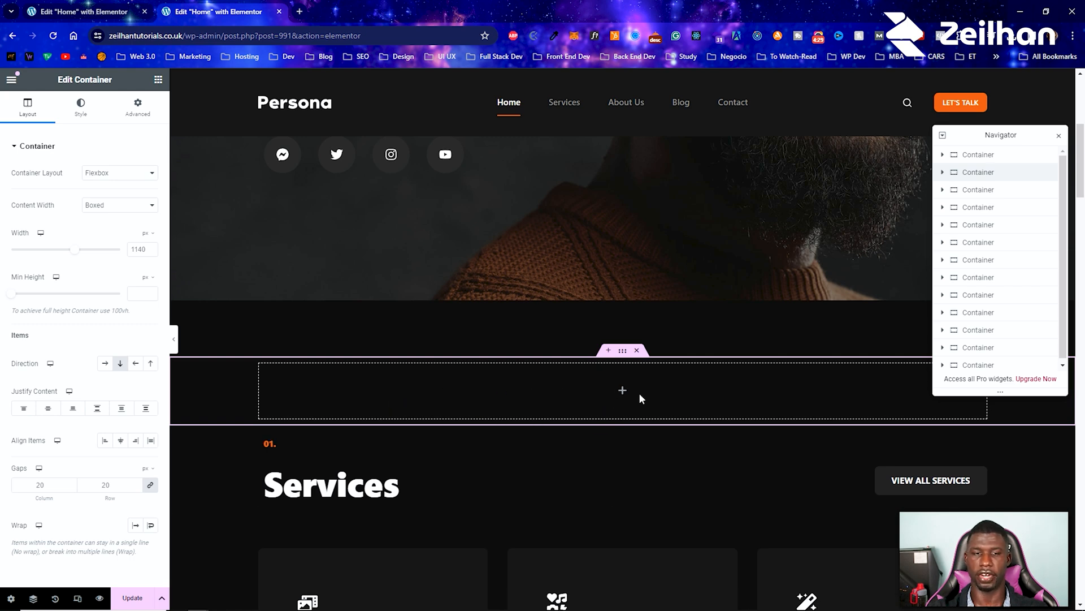
Step: Examine how the new empty container sits in the page relative to the hero and Services sections
scroll(641, 397, up, 1)
scroll(638, 389, up, 1)
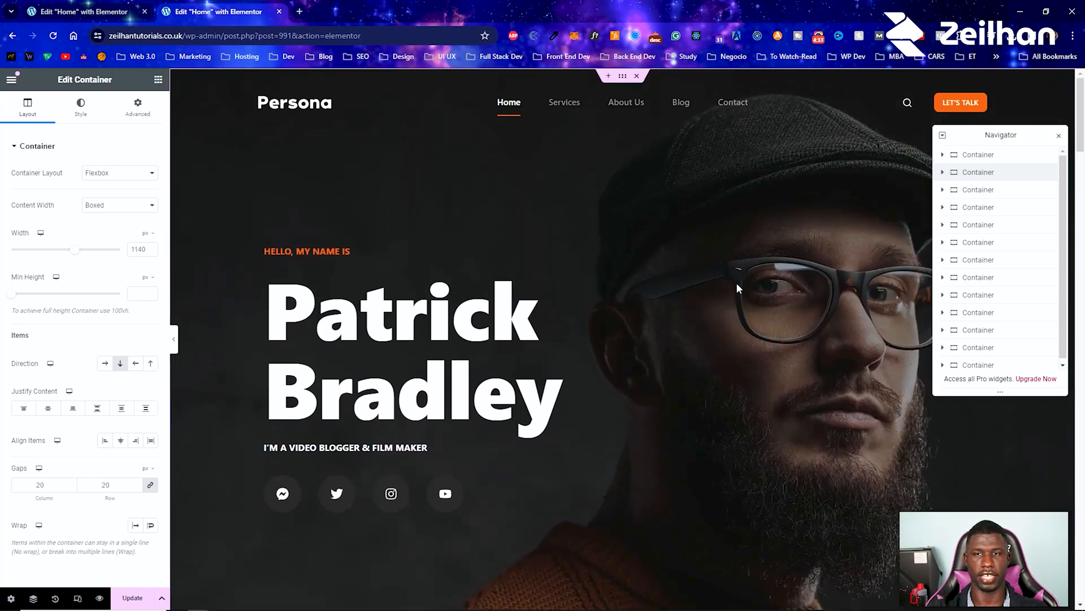
scroll(575, 347, down, 7)
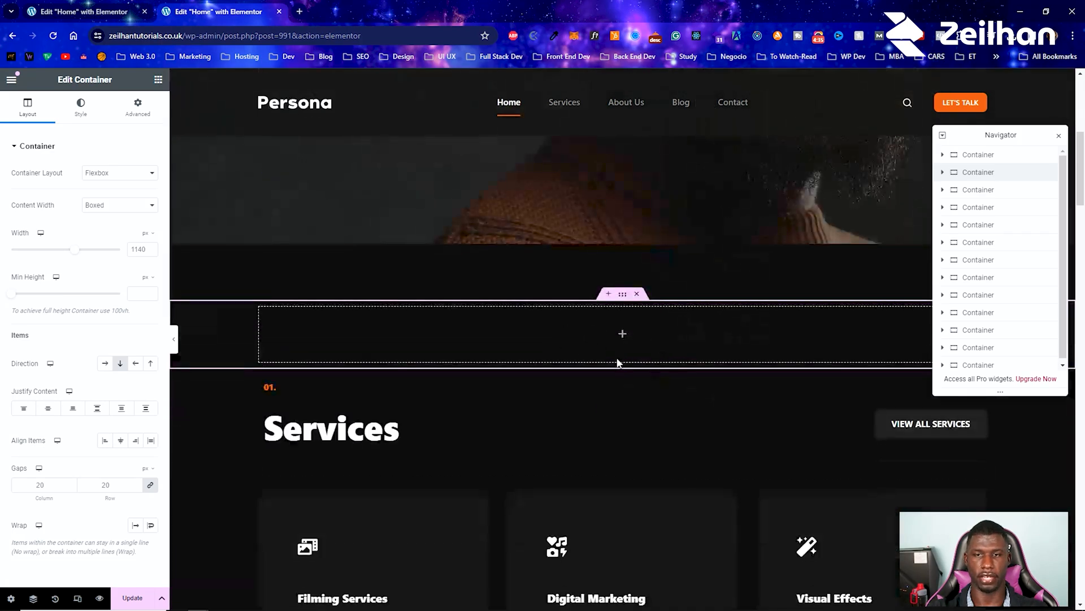
scroll(617, 363, up, 7)
scroll(618, 259, down, 6)
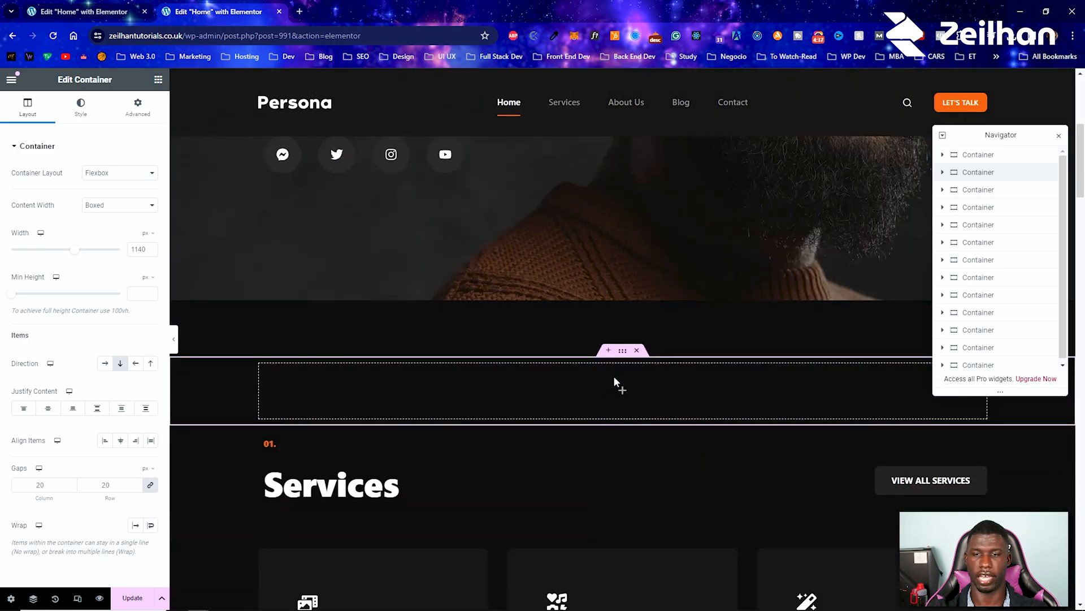
scroll(643, 389, up, 6)
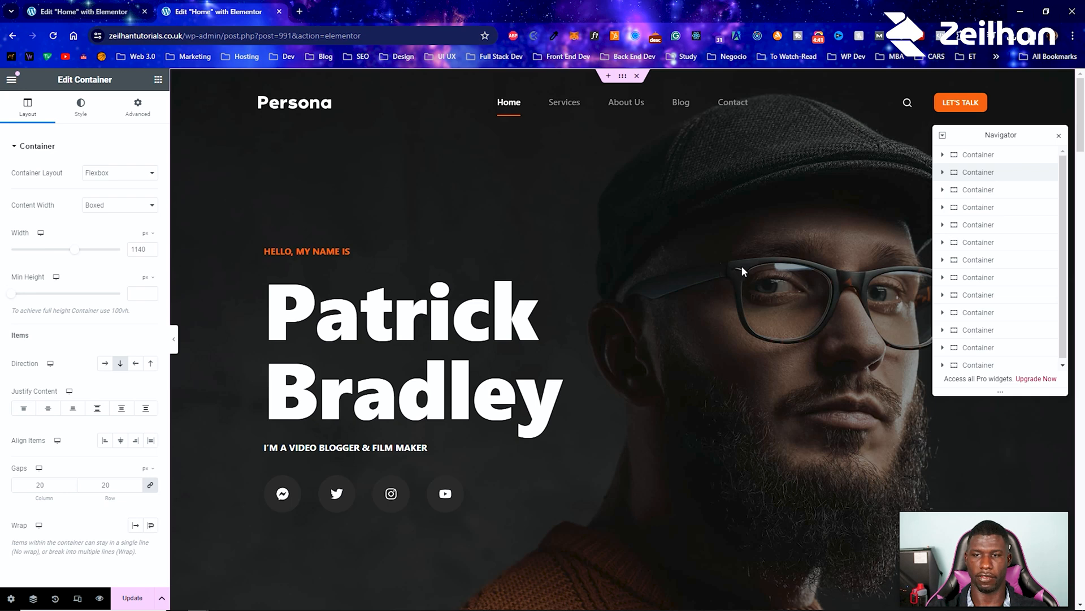
scroll(741, 267, down, 2)
scroll(536, 250, up, 1)
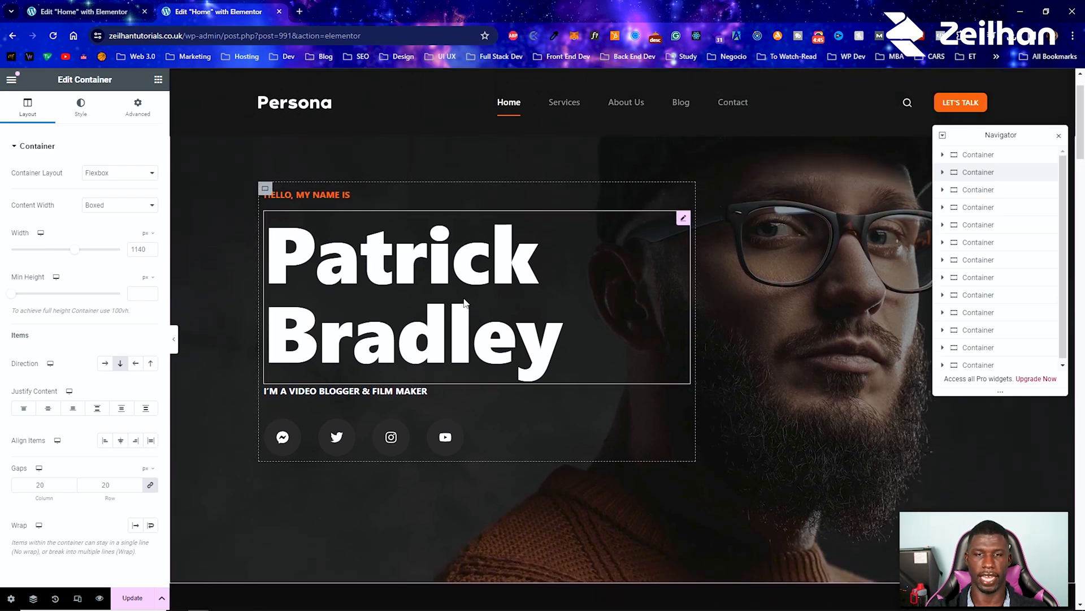
scroll(459, 300, down, 5)
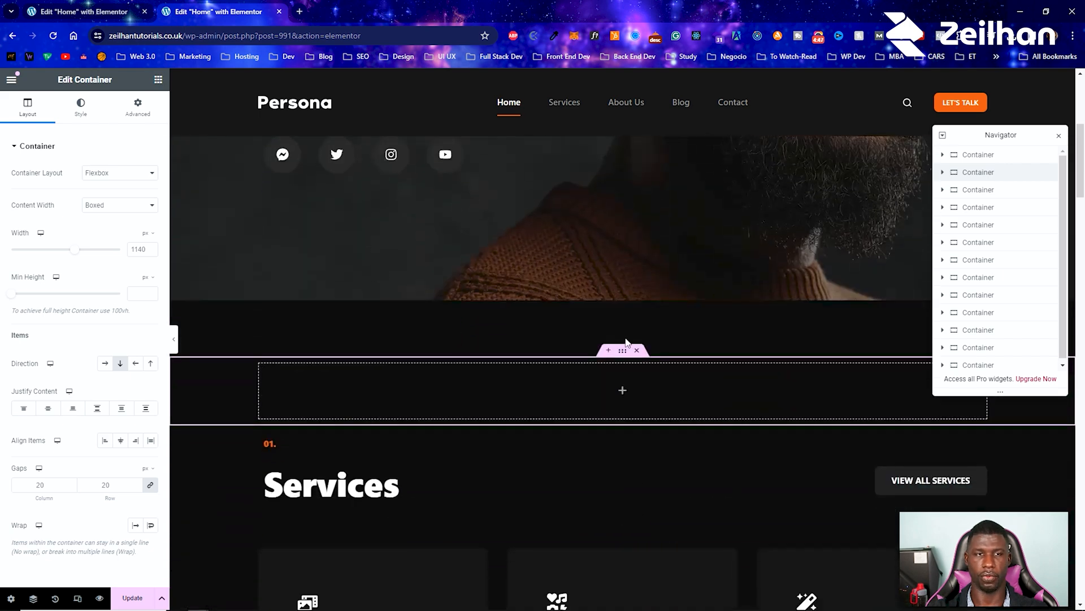
Step: Search the widget library for "text" and clear the search to return to the full widget list
click(157, 80)
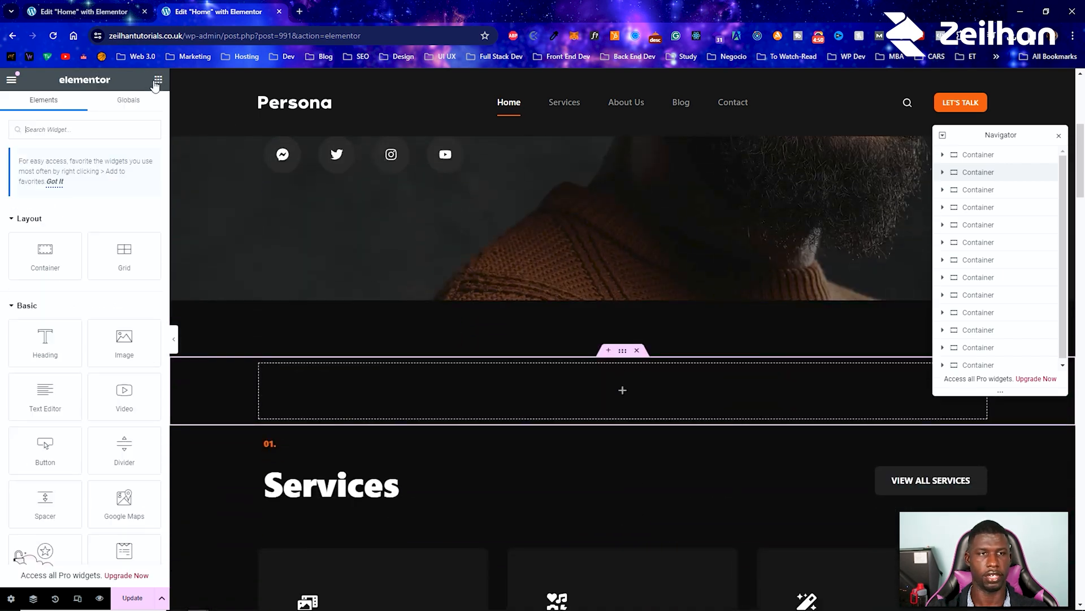
click(79, 122)
text(text)
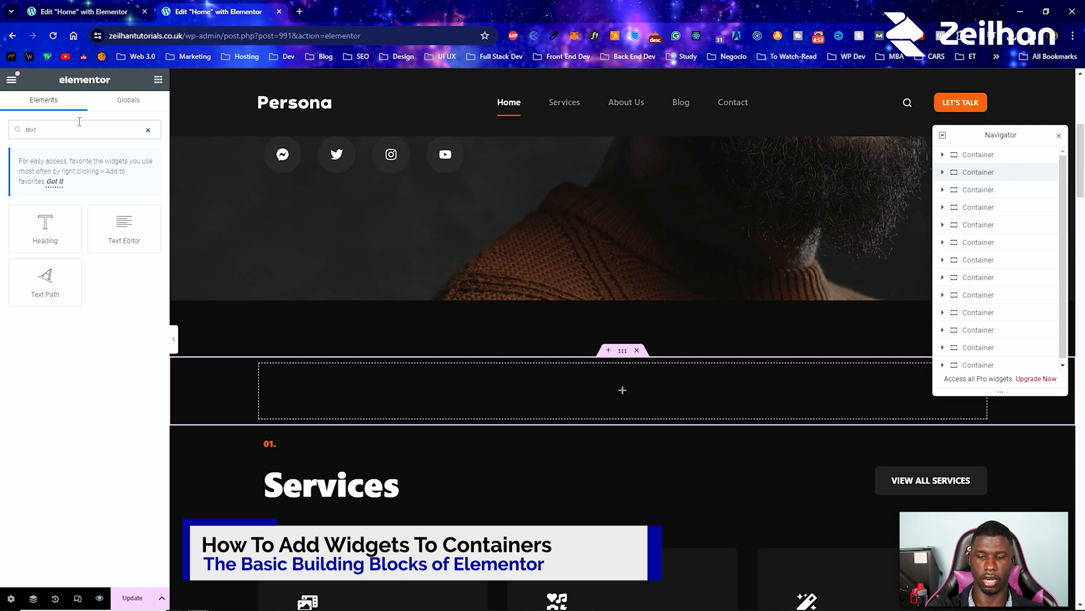
key(BackSpace)
key(BackSpace)
key(BackSpace)
key(BackSpace)
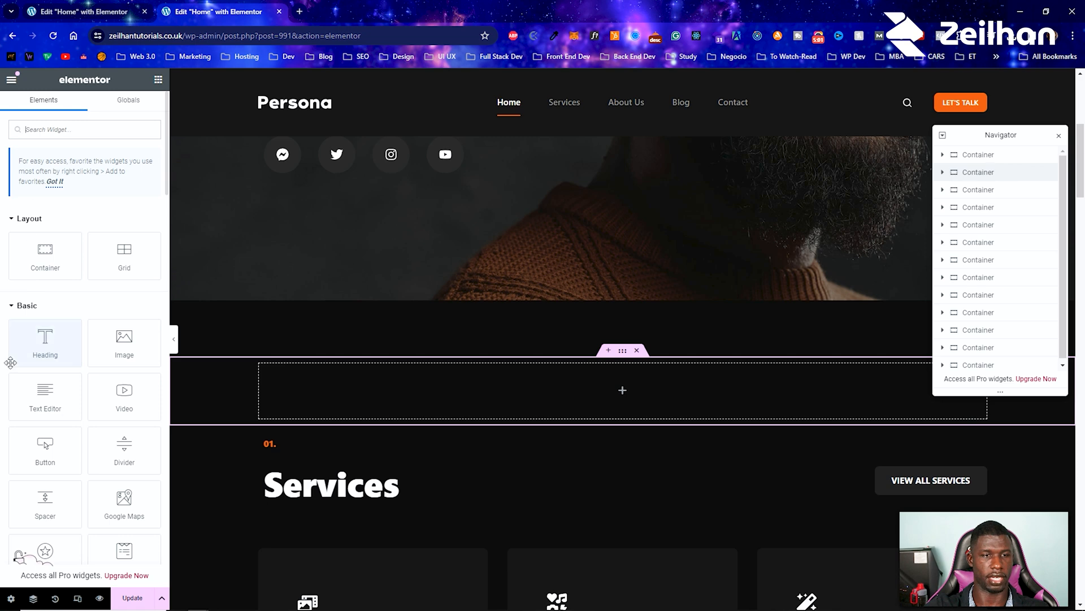
Step: Add two Heading widgets to the new container between the hero and Services sections
click(47, 350)
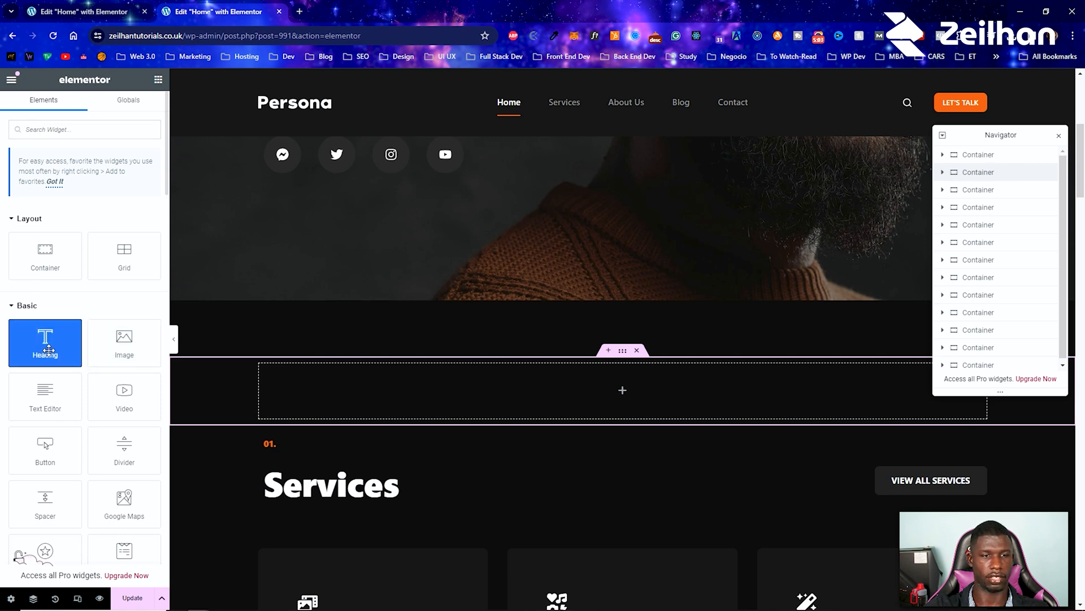
click(159, 79)
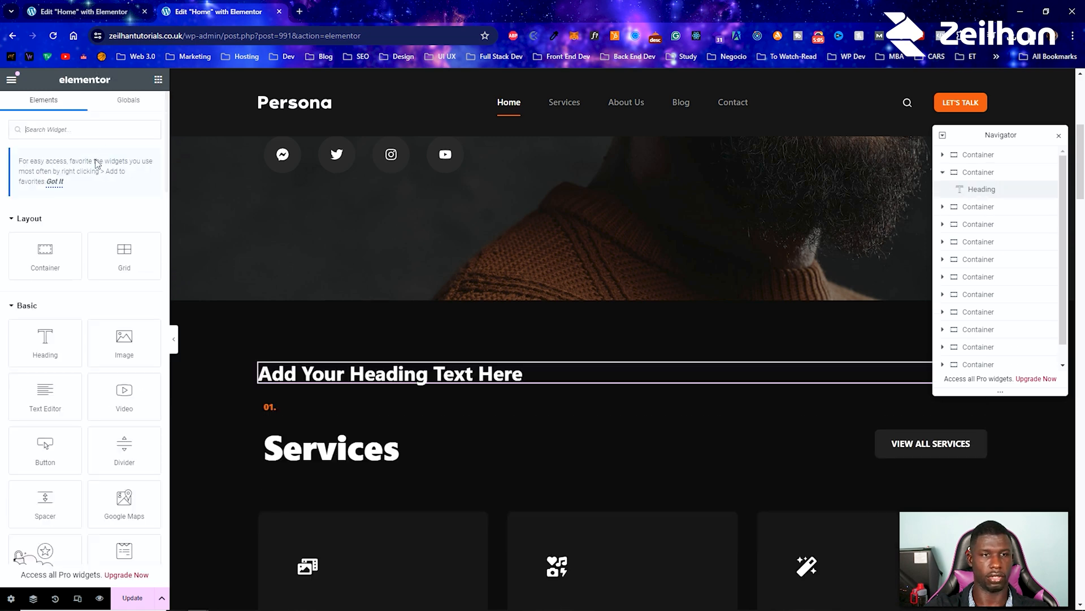
drag(48, 337, 531, 357)
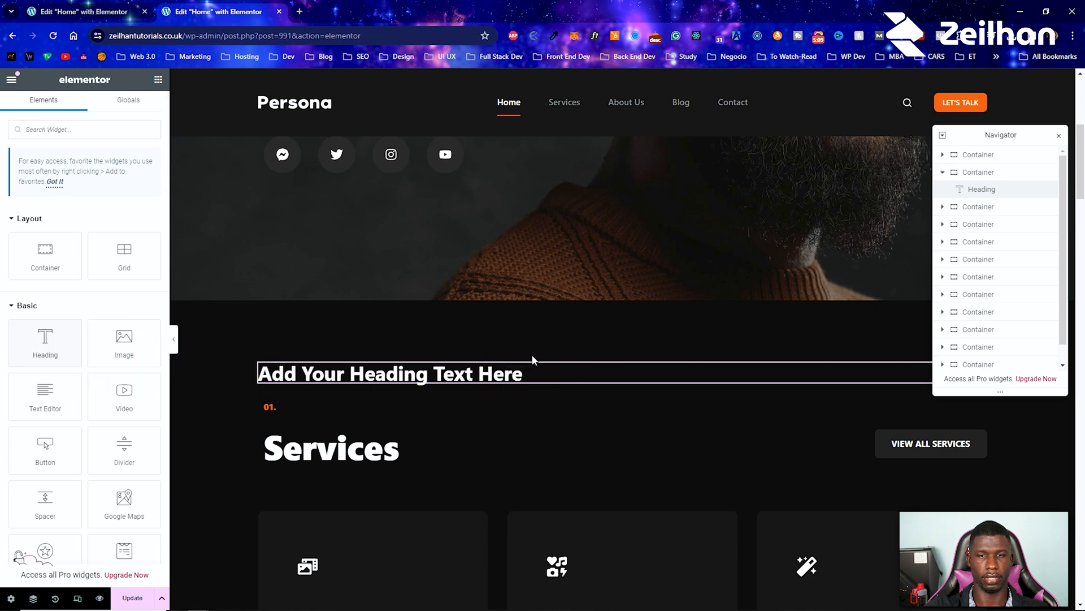
drag(45, 339, 464, 369)
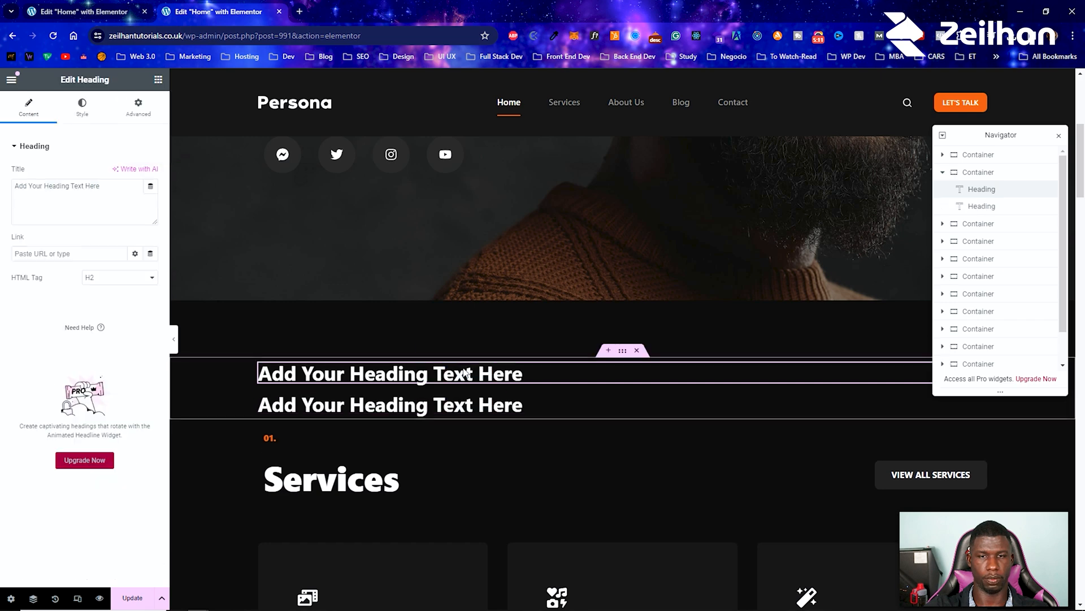
Step: Select the new container, add an Image widget below its two headings, and look over the stacked layout
click(624, 355)
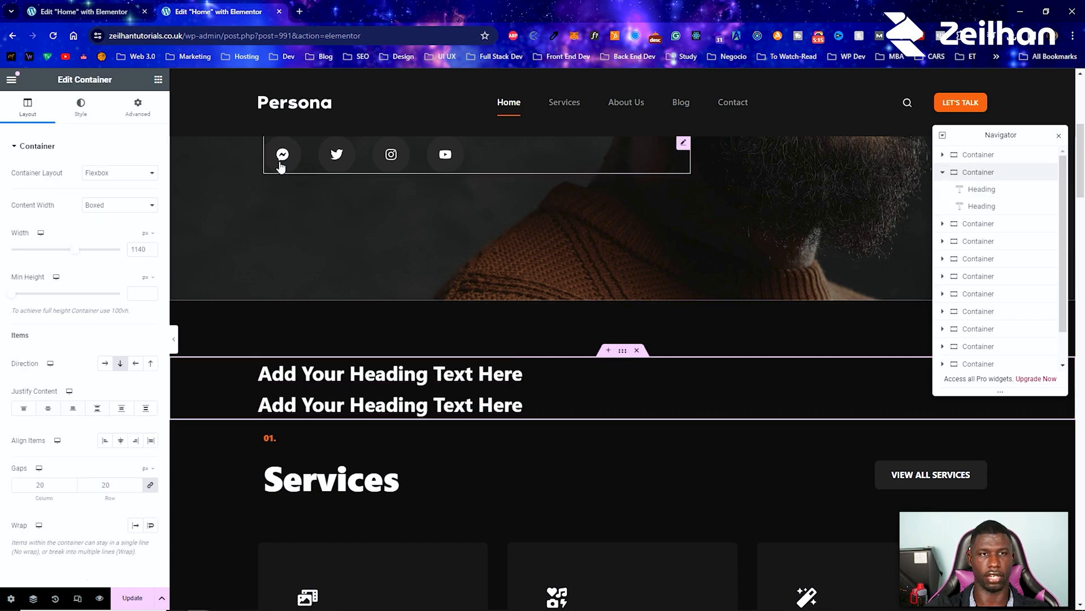
click(159, 79)
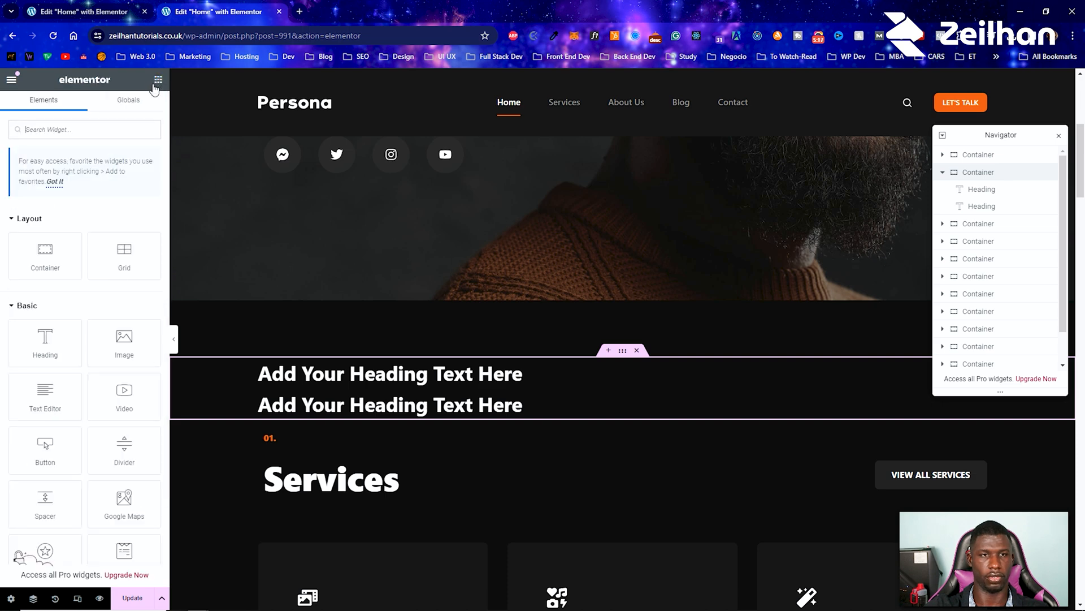
click(120, 351)
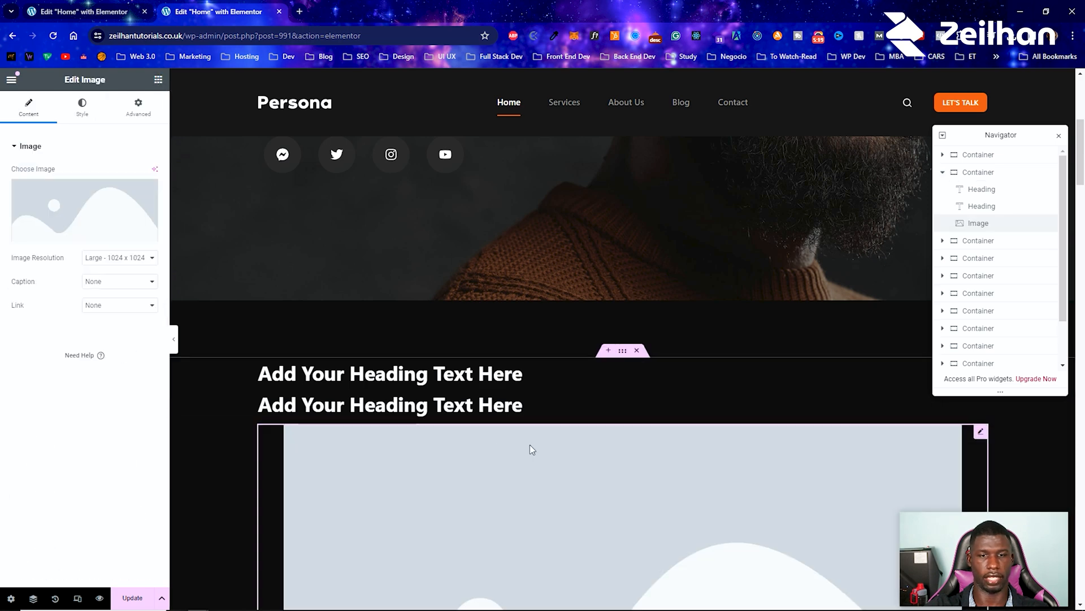
scroll(392, 357, down, 5)
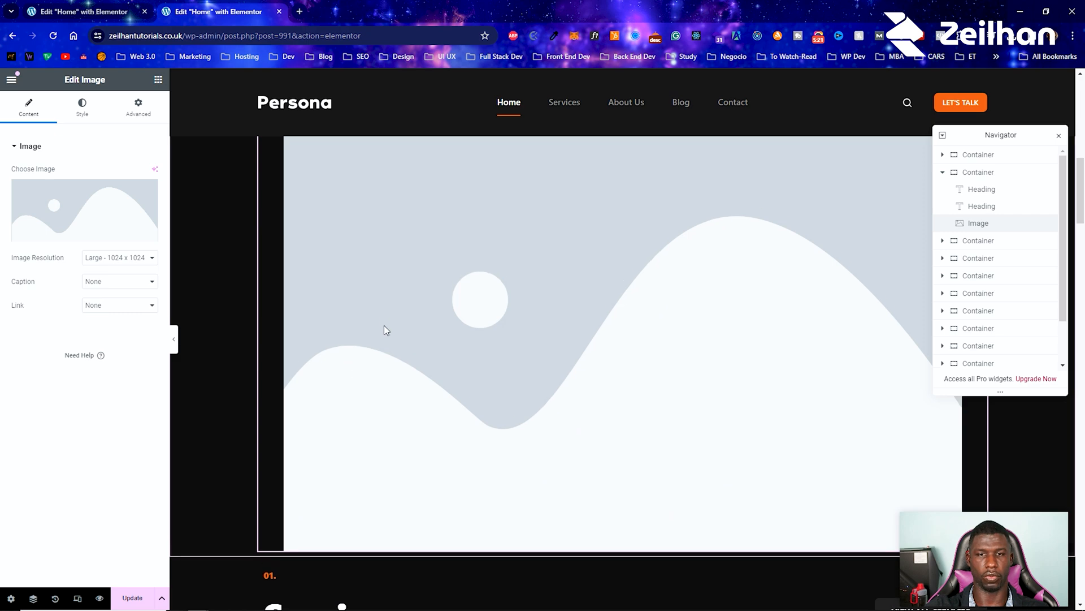
scroll(382, 334, up, 4)
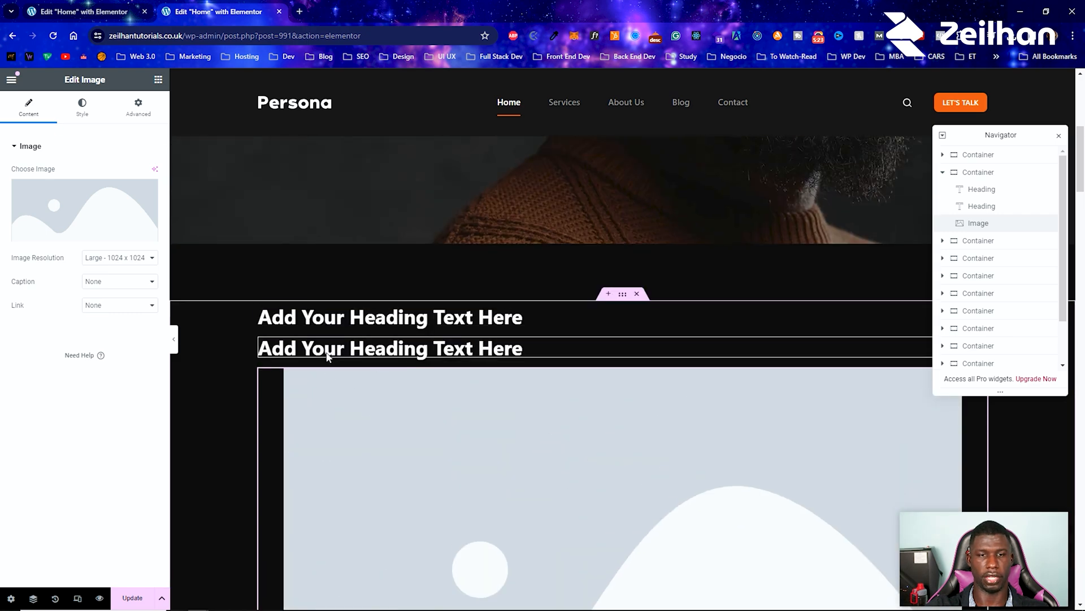
scroll(328, 355, down, 3)
scroll(403, 395, up, 2)
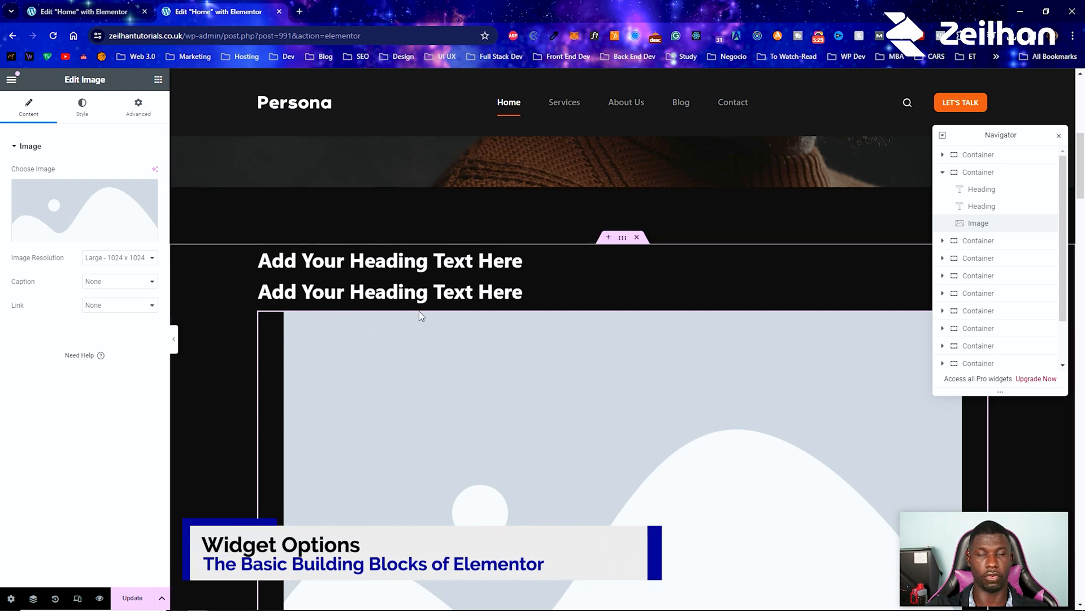
Step: Duplicate the second heading in the new container and delete the duplicate
right_click(289, 298)
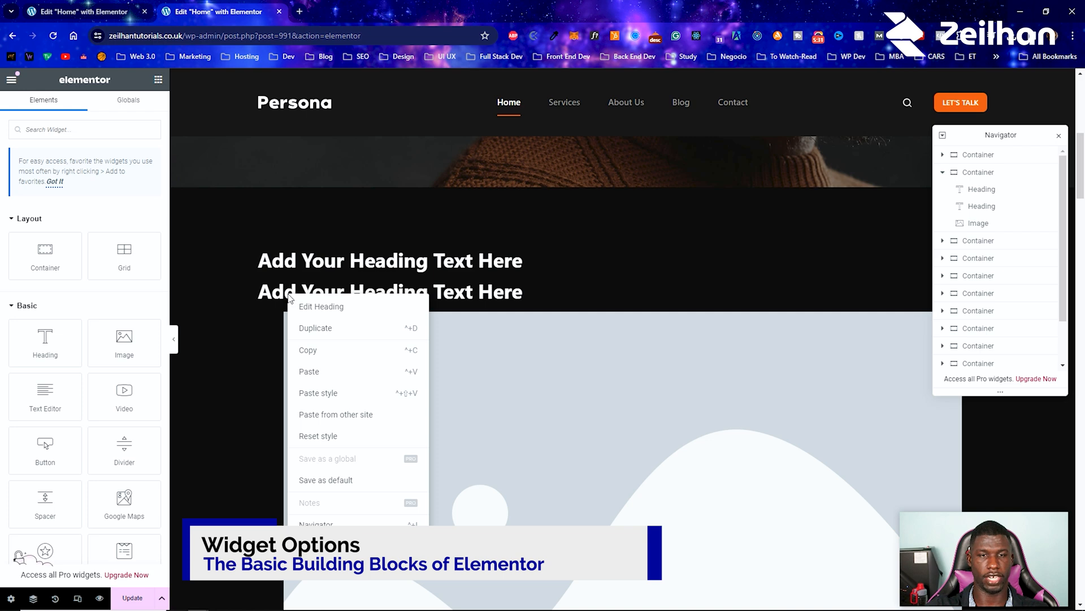
click(312, 328)
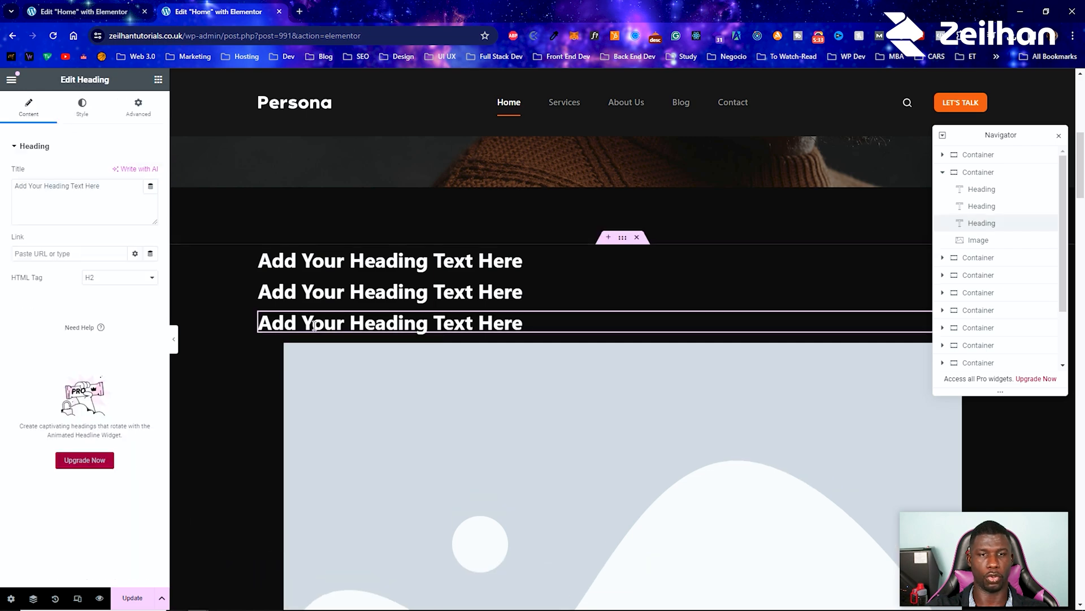
right_click(317, 326)
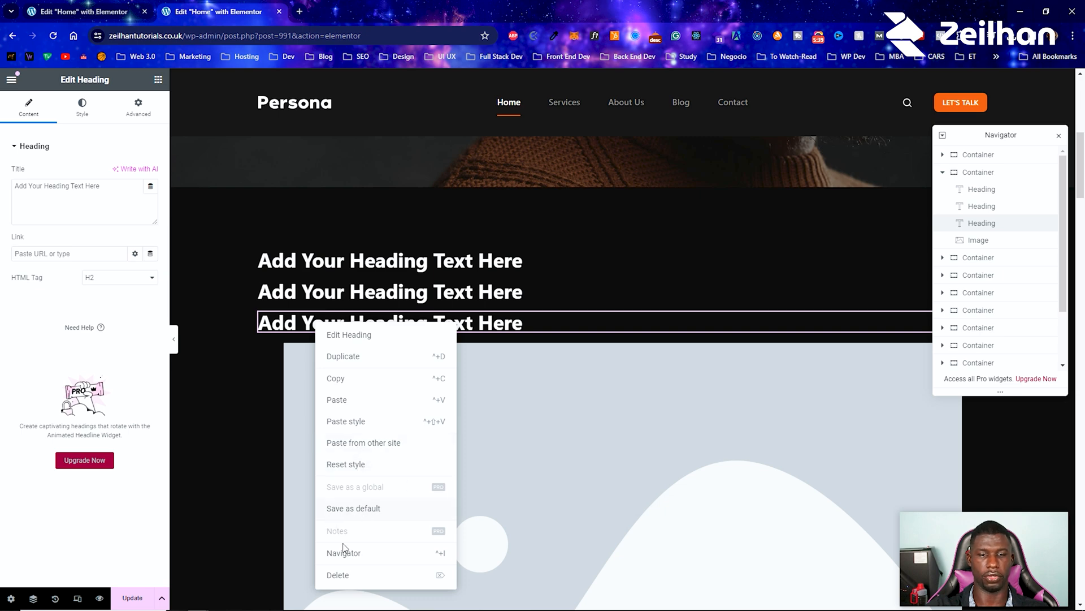
click(367, 582)
Step: Delete the placeholder image and the second heading so the new container holds a single heading
right_click(365, 456)
click(390, 590)
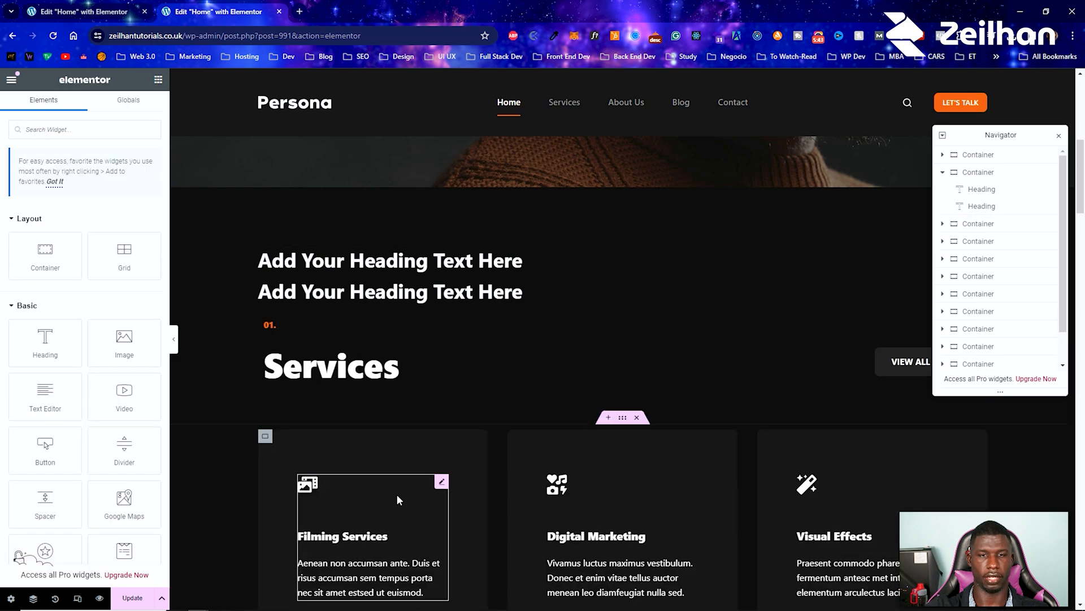
right_click(368, 306)
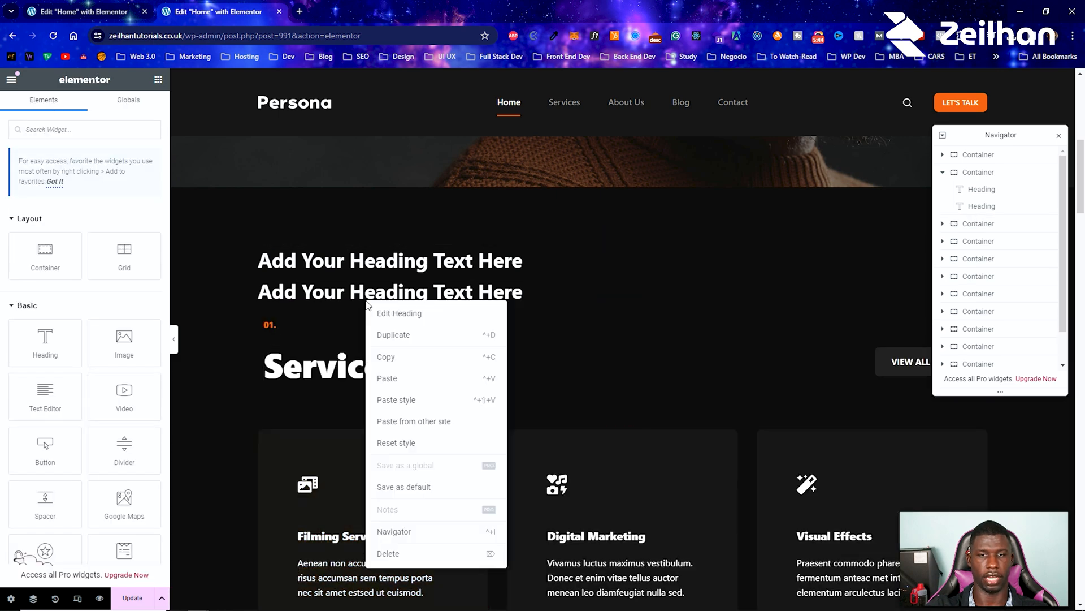
click(390, 554)
Step: Open the remaining heading above Services for editing and replace its placeholder title with the person's full name
scroll(379, 395, up, 2)
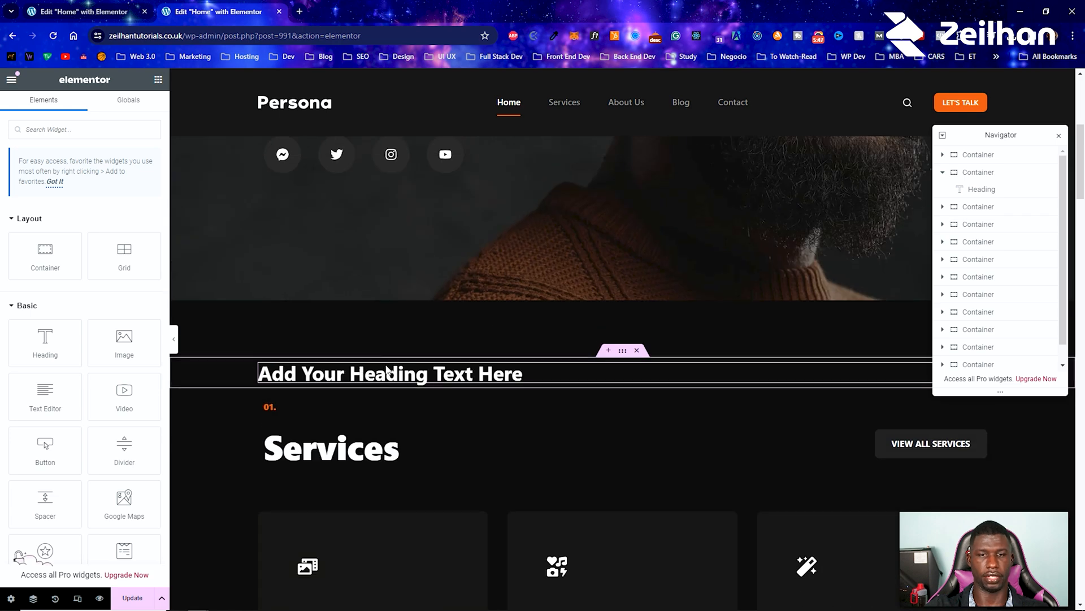
scroll(390, 379, up, 5)
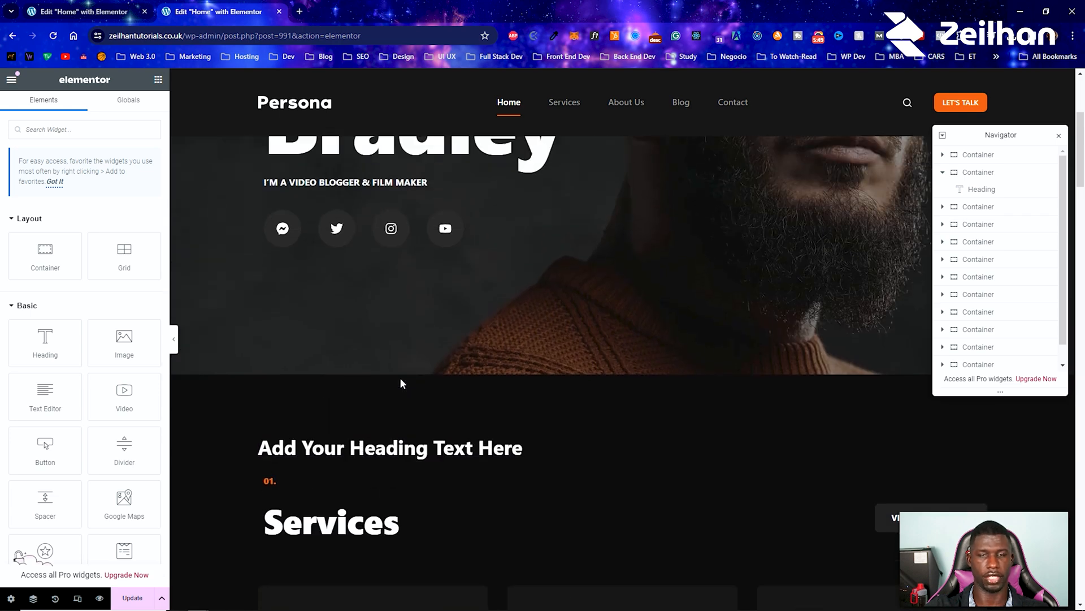
scroll(388, 305, down, 6)
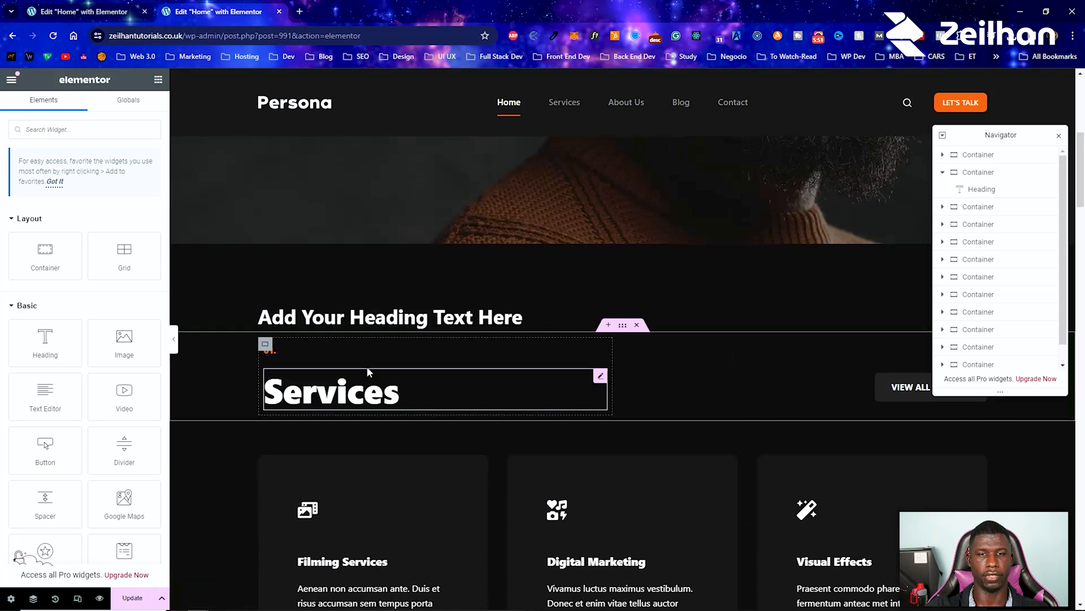
click(397, 320)
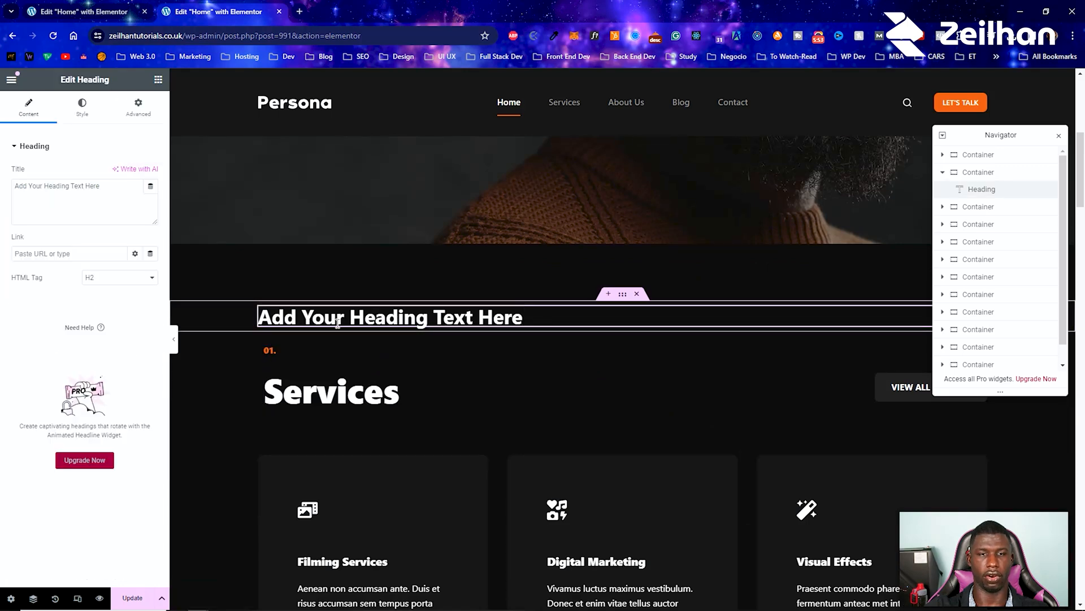
right_click(344, 317)
click(395, 331)
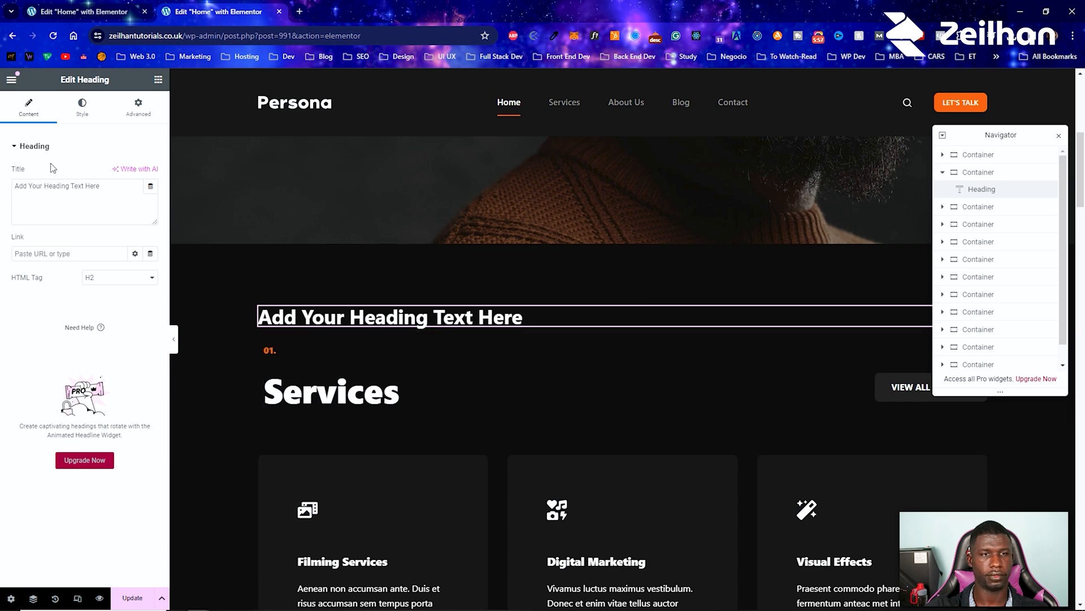
drag(102, 186, 2, 225)
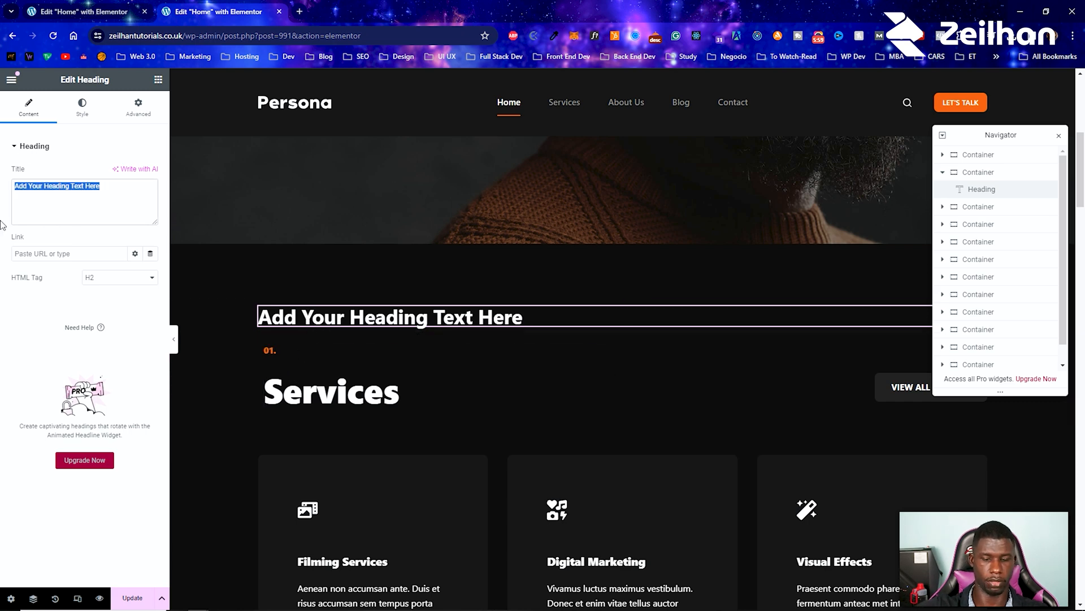
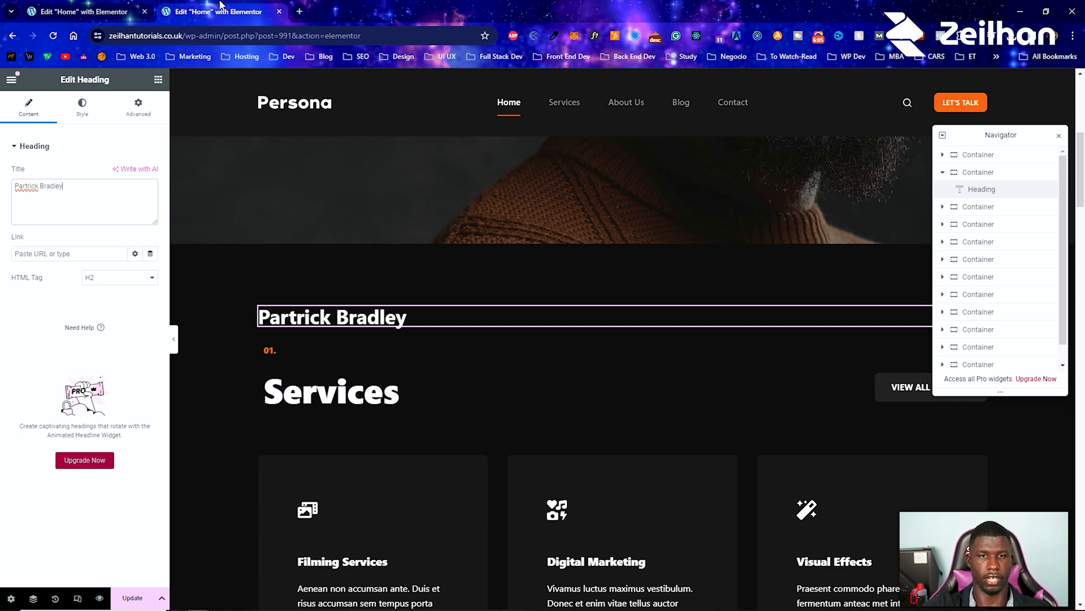
Step: Compare the new heading's appearance with the large name heading in the hero section
scroll(432, 429, up, 5)
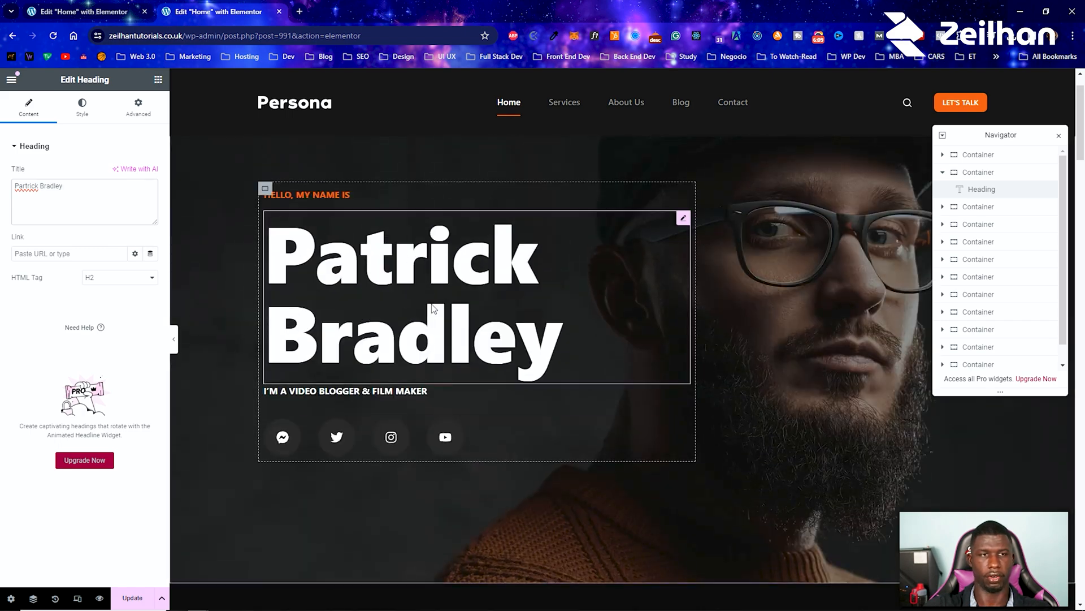
scroll(425, 315, down, 4)
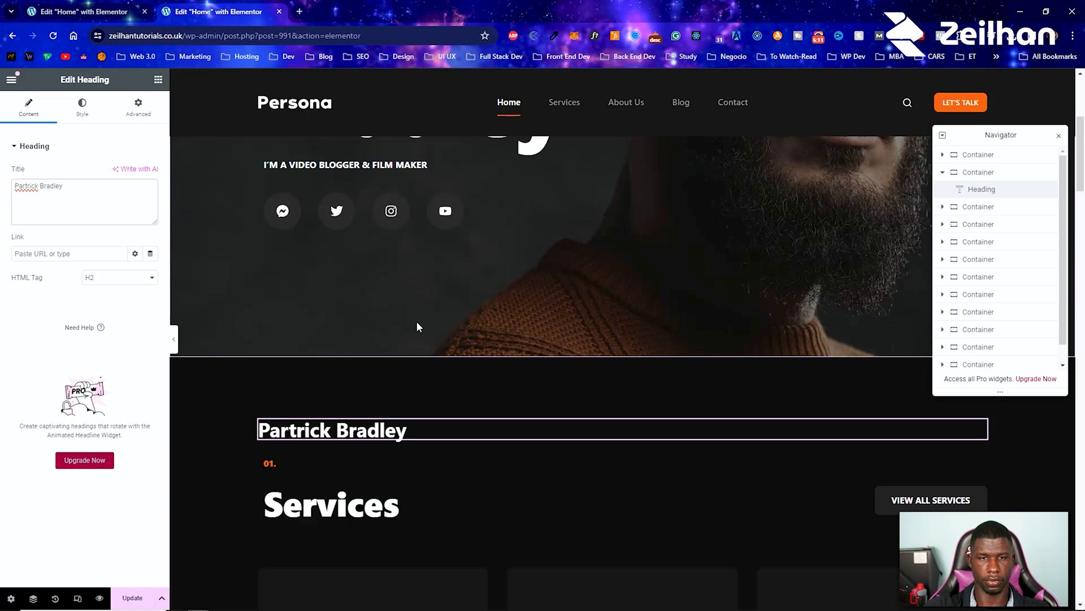
scroll(416, 320, up, 5)
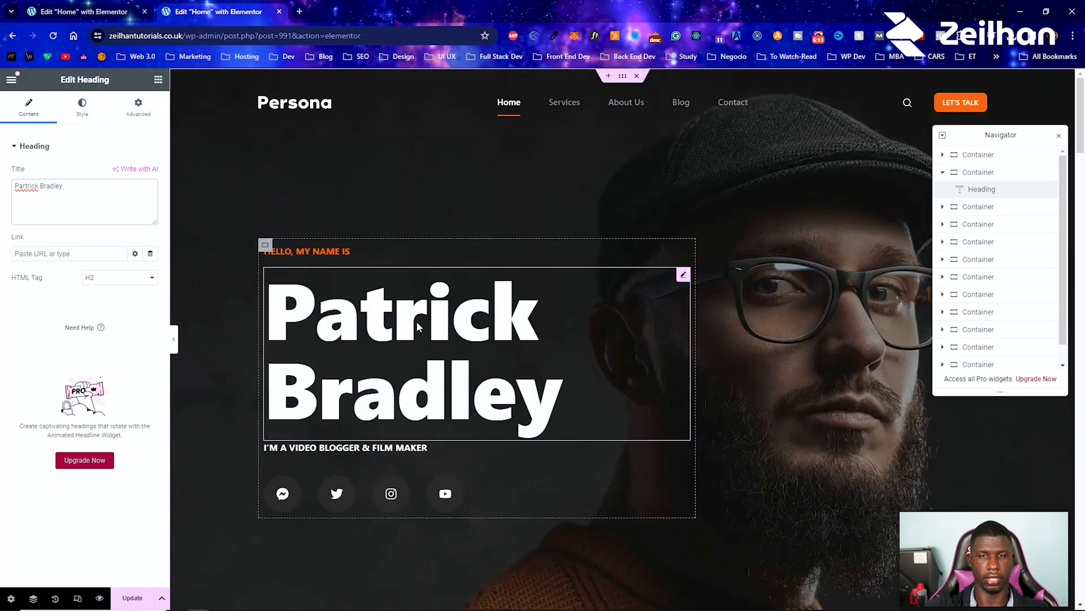
scroll(418, 327, down, 3)
scroll(416, 322, down, 3)
scroll(415, 322, up, 5)
scroll(413, 326, up, 1)
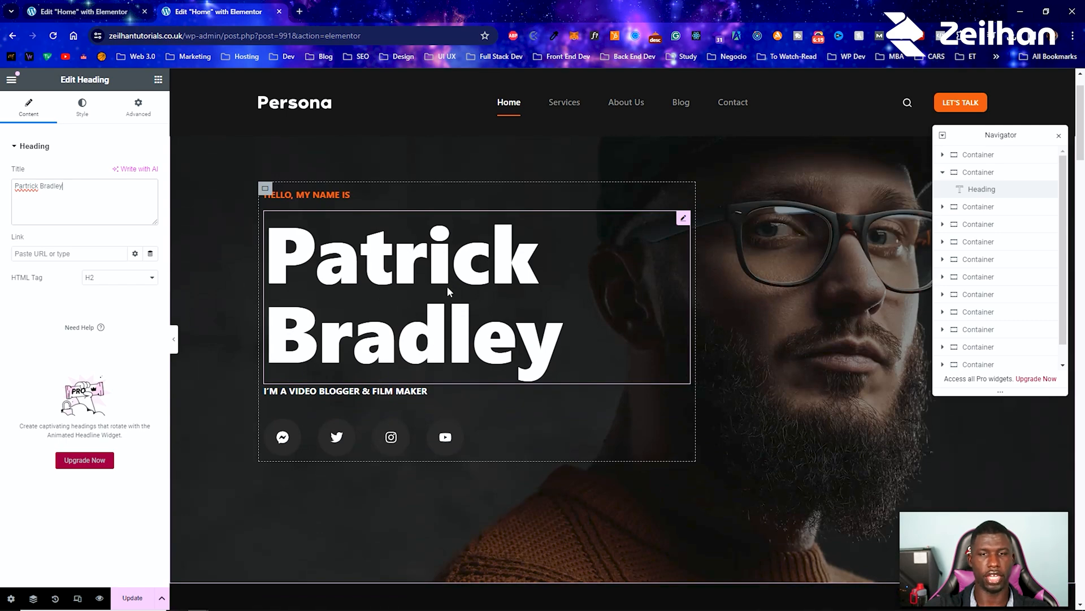
scroll(371, 456, down, 3)
scroll(365, 388, up, 3)
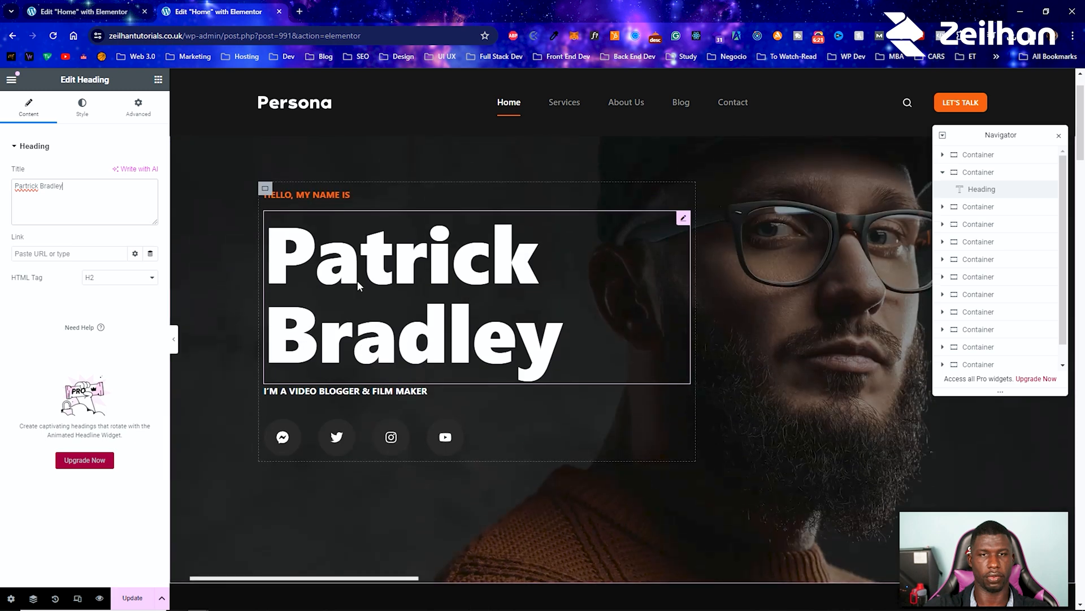
scroll(357, 281, down, 3)
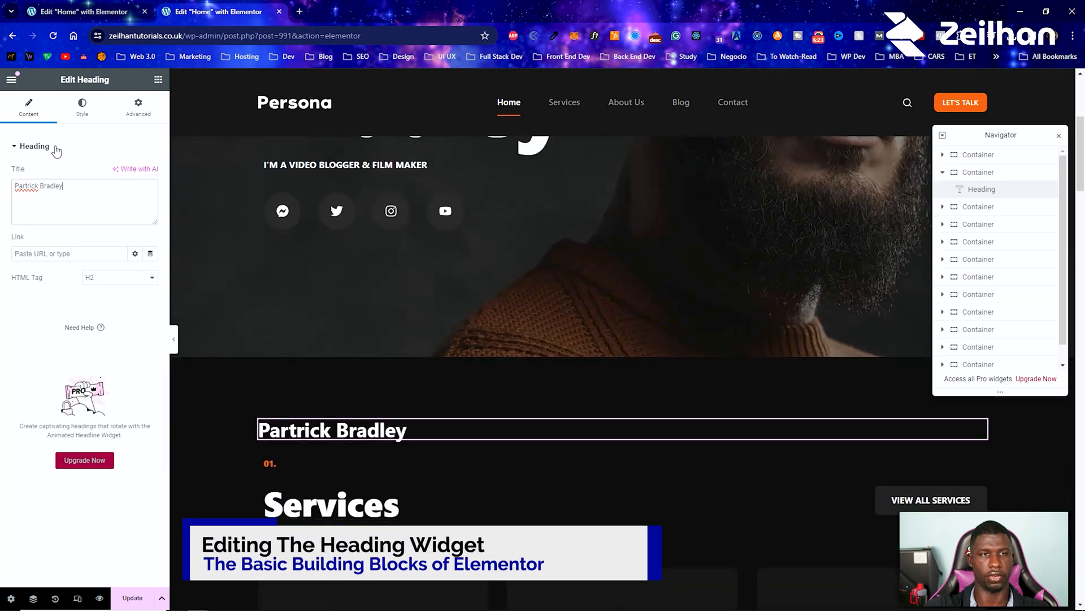
Step: Set the new heading's typography size to 98 px and compare it with the hero's name heading
right_click(374, 429)
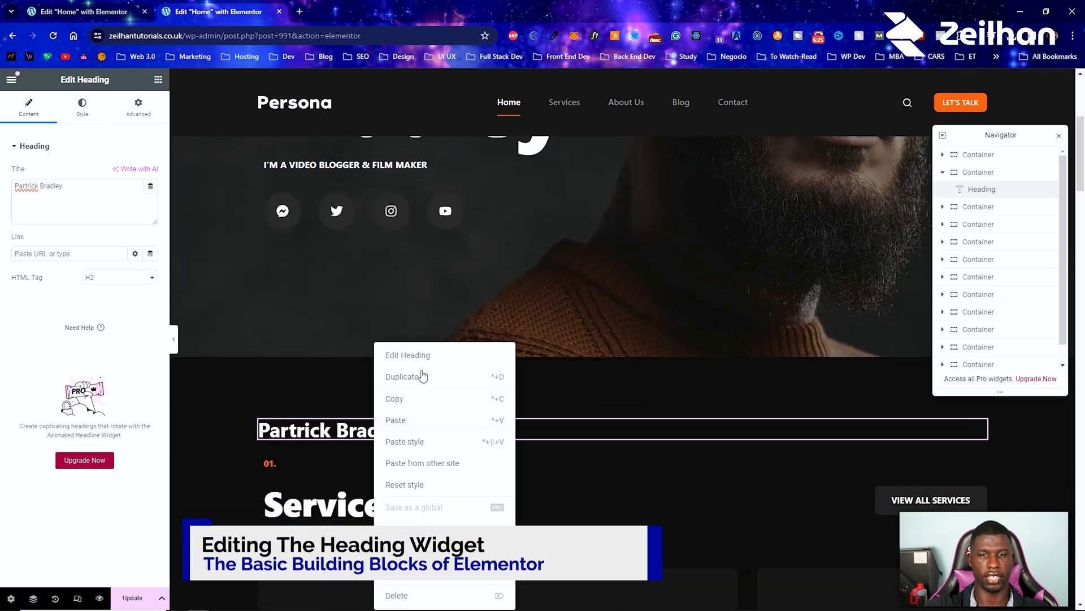
click(419, 356)
click(80, 125)
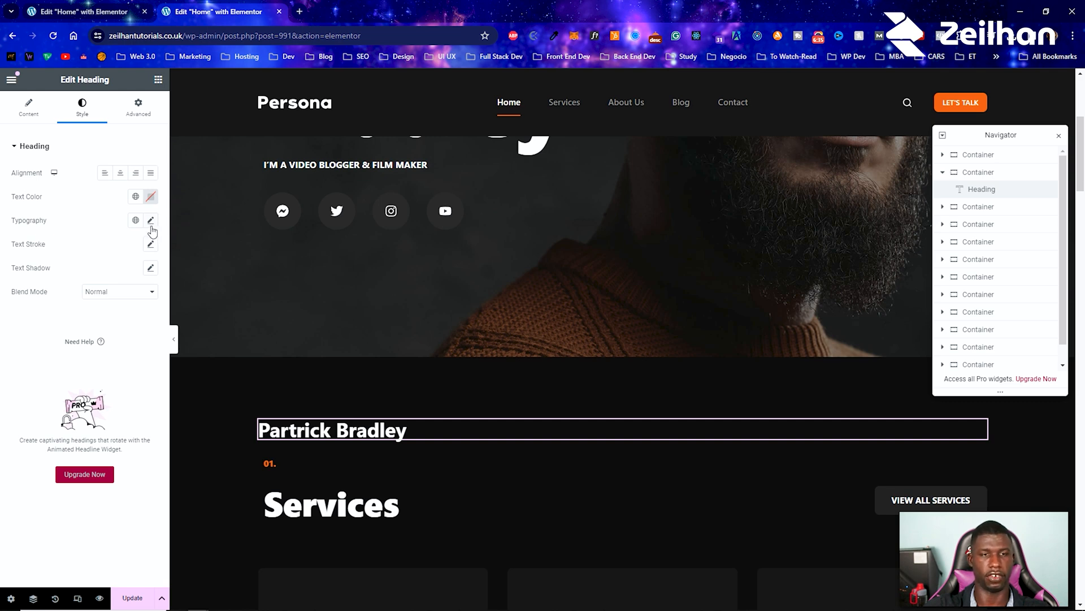
click(151, 221)
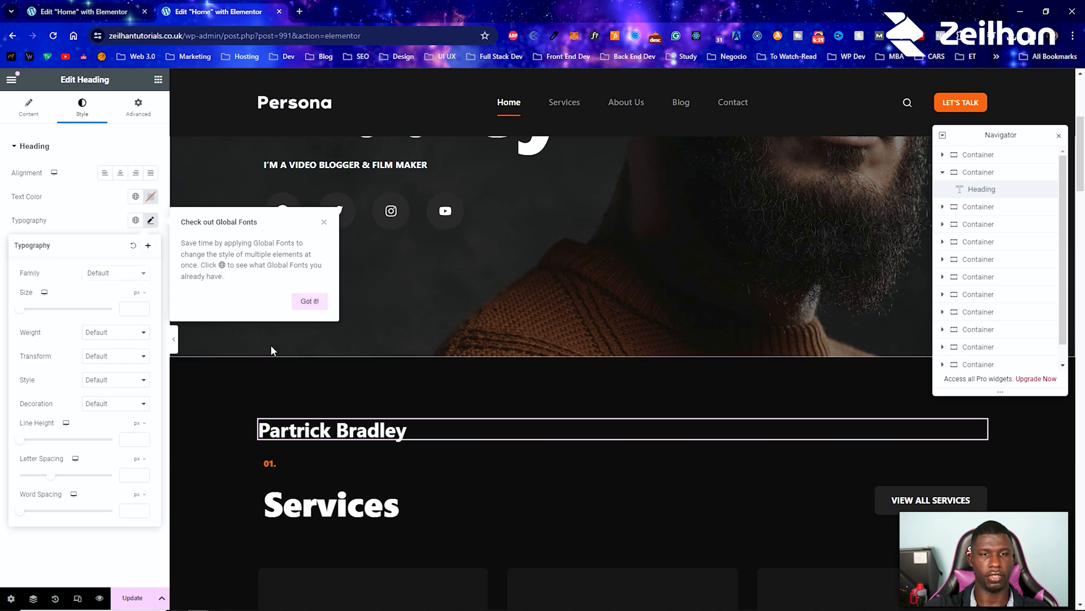
drag(20, 318, 66, 316)
scroll(373, 413, up, 5)
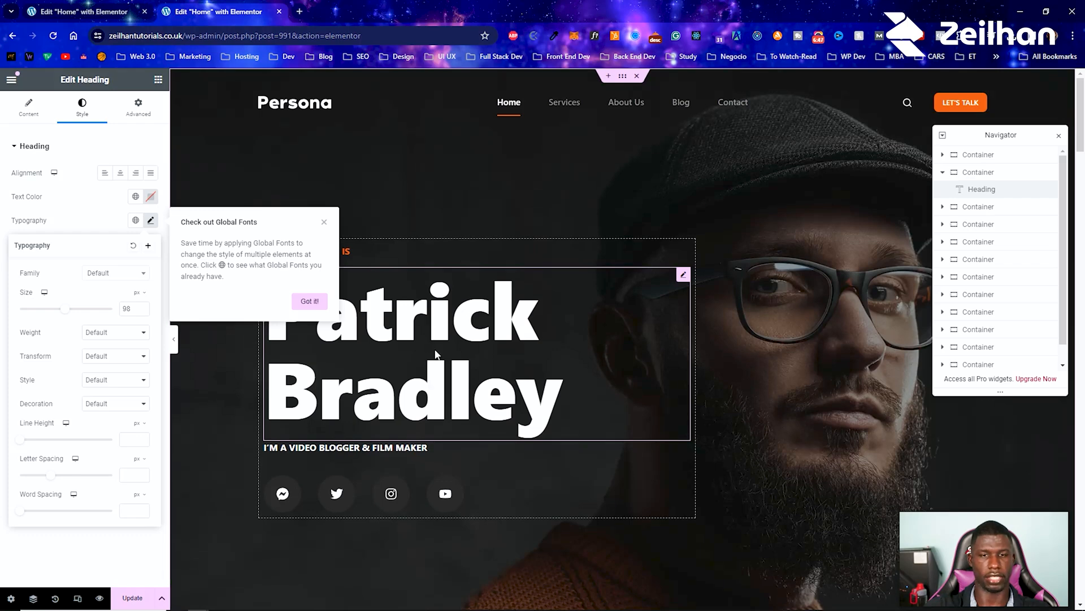
scroll(415, 430, down, 4)
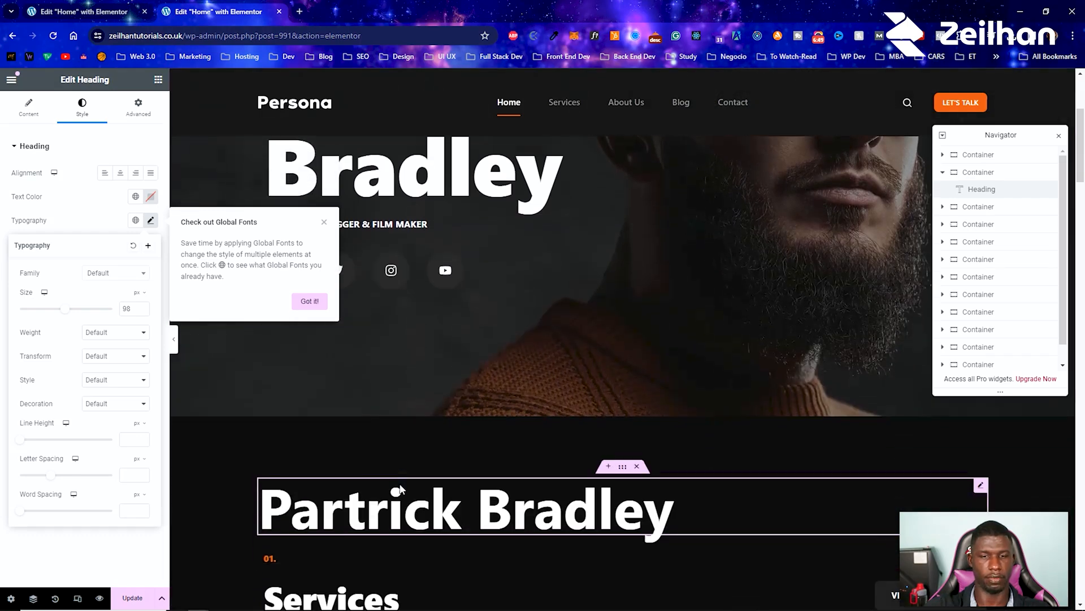
Step: Insert a <br> line break between the first and last name in the new heading's title
click(28, 108)
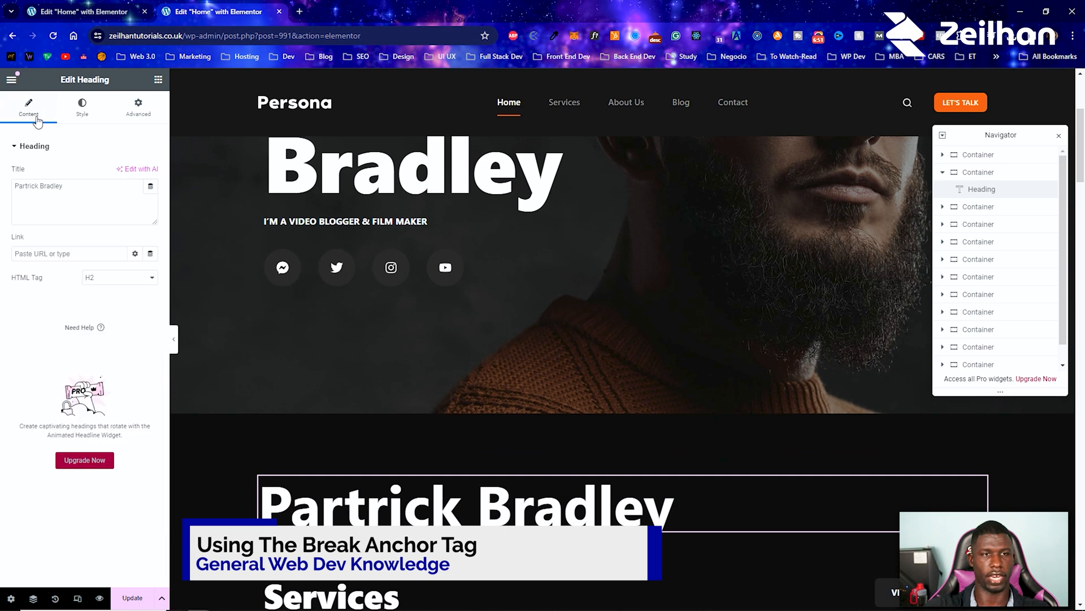
click(42, 183)
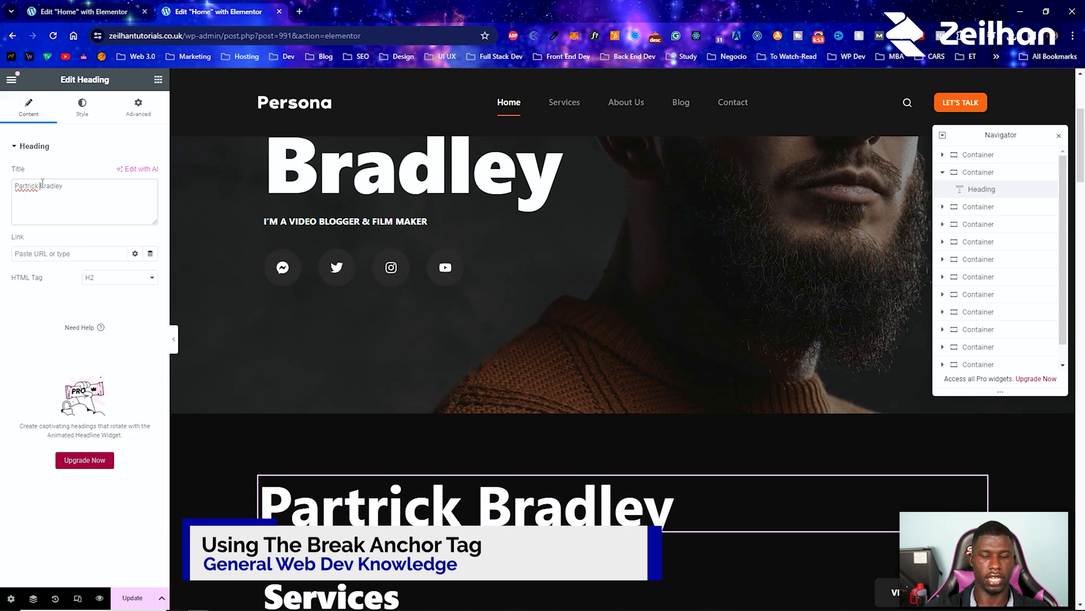
text(<)
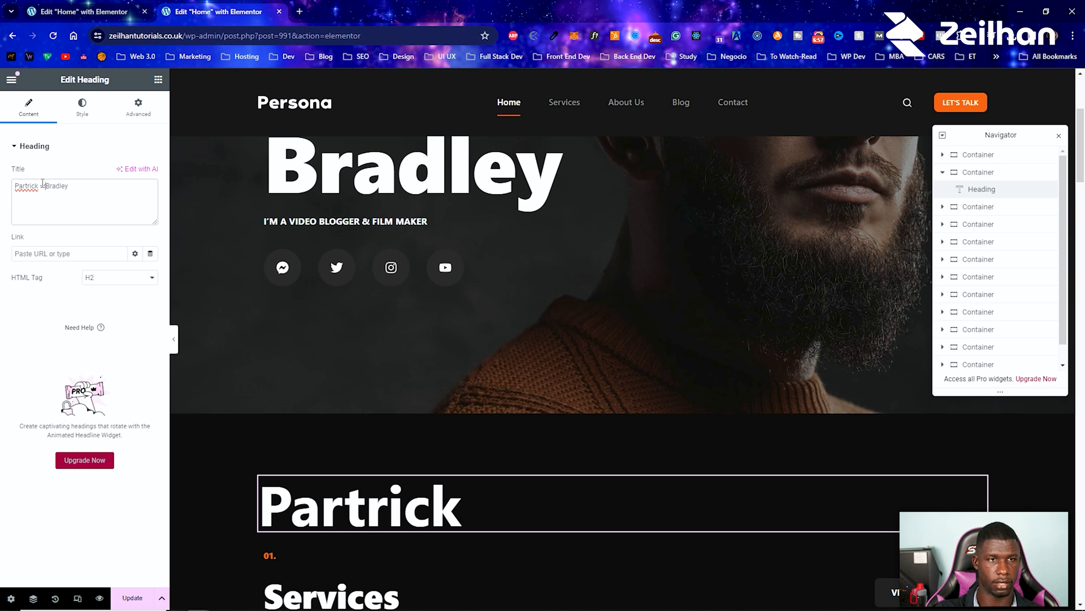
text(br>?)
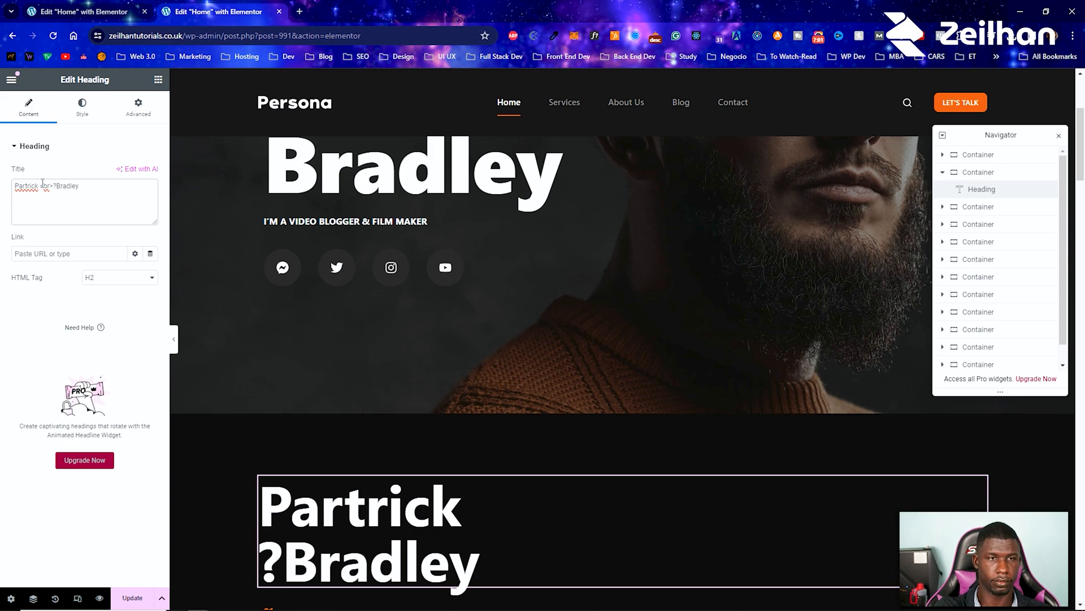
key(BackSpace)
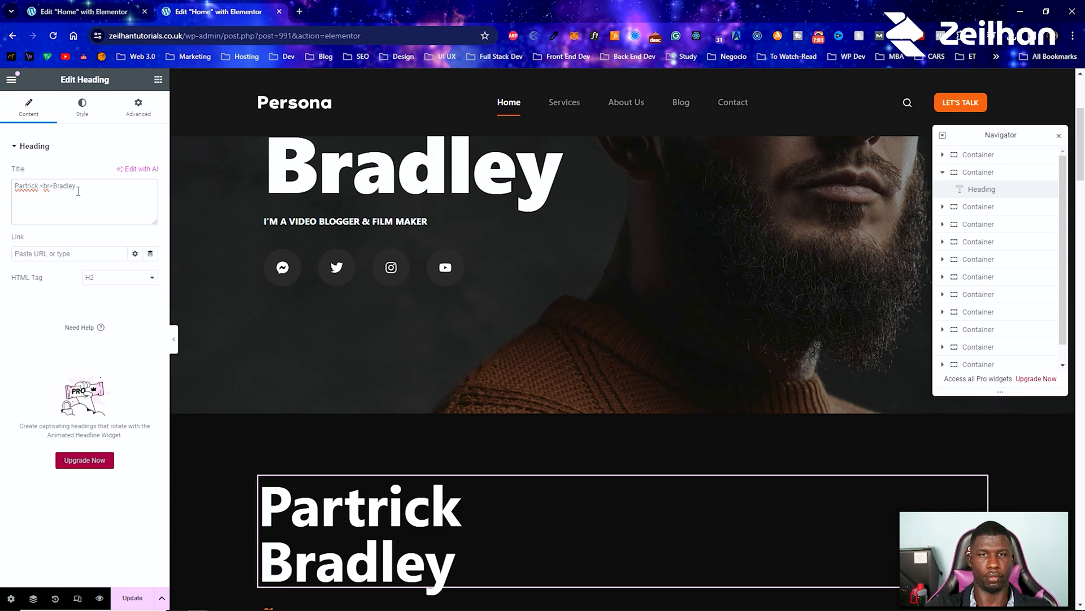
scroll(328, 375, up, 4)
scroll(371, 439, down, 4)
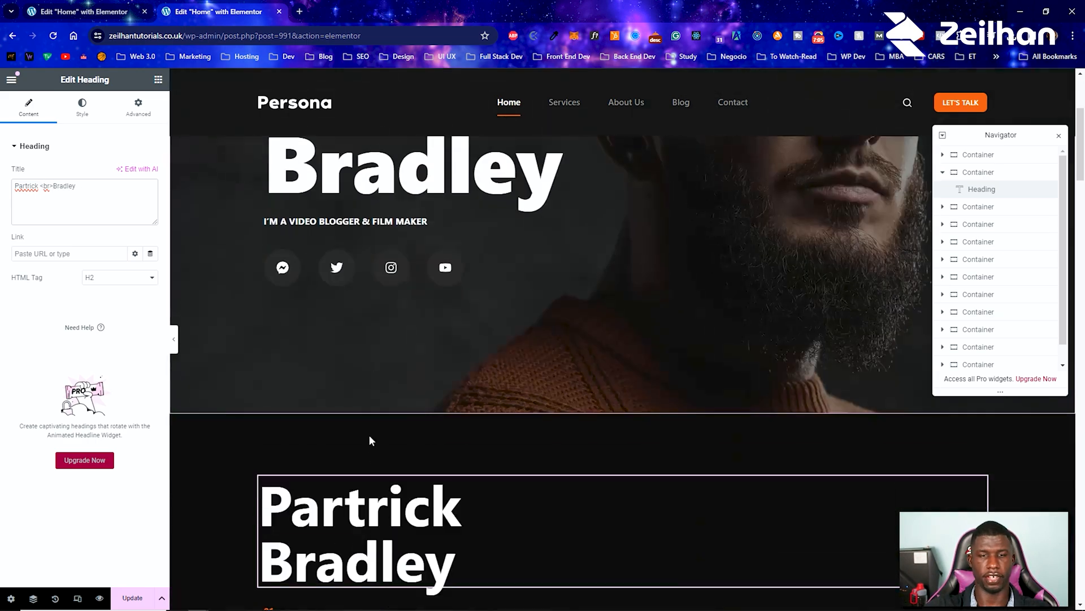
Step: Try font weight 700 (Bold) on the new heading and settle on 800 (Extra Bold)
click(82, 106)
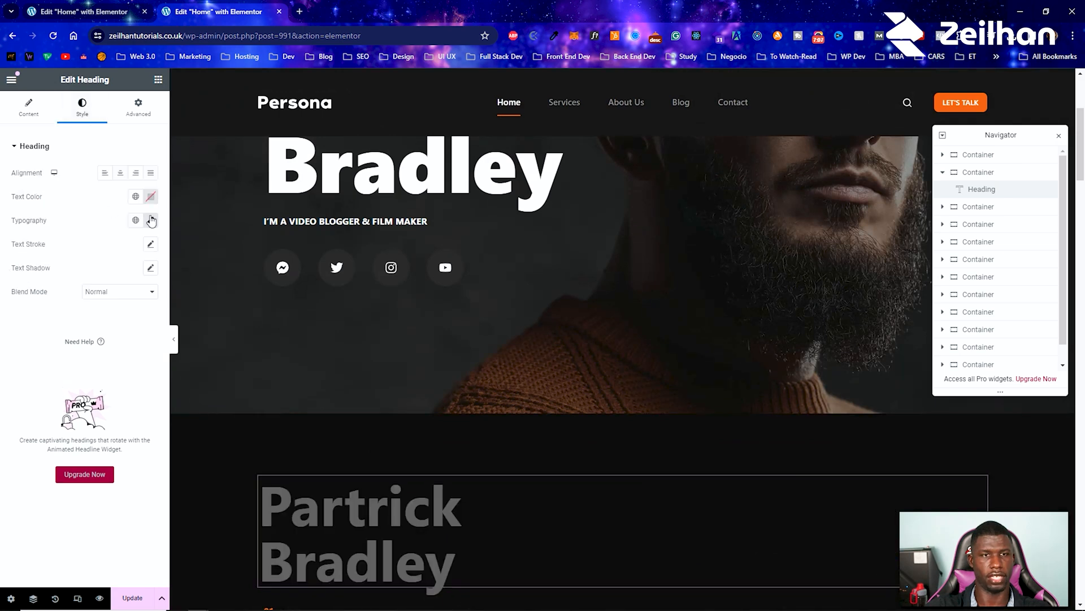
click(152, 221)
click(117, 331)
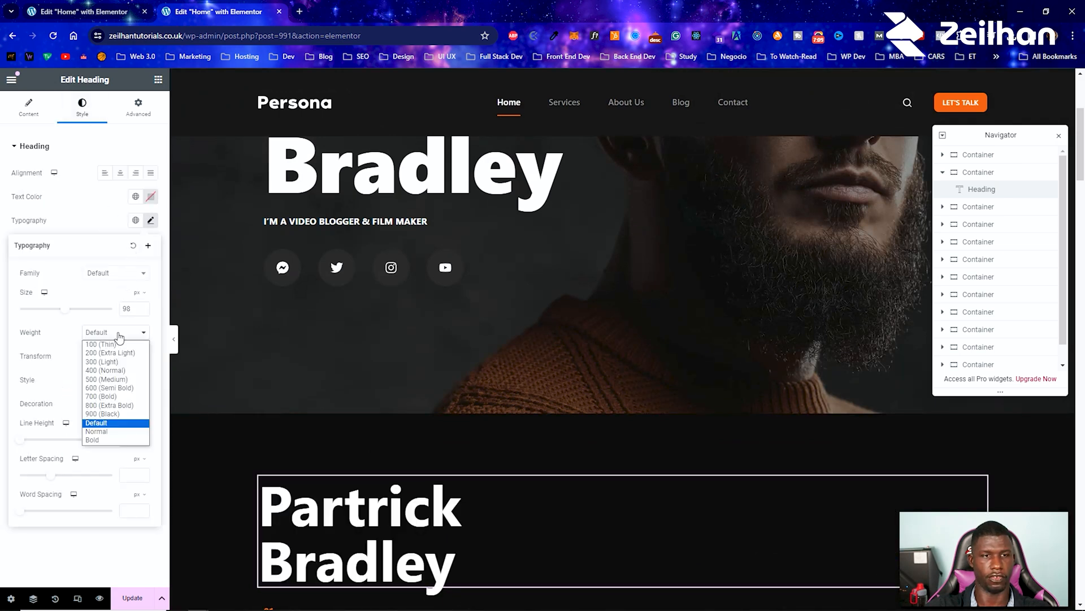
click(107, 397)
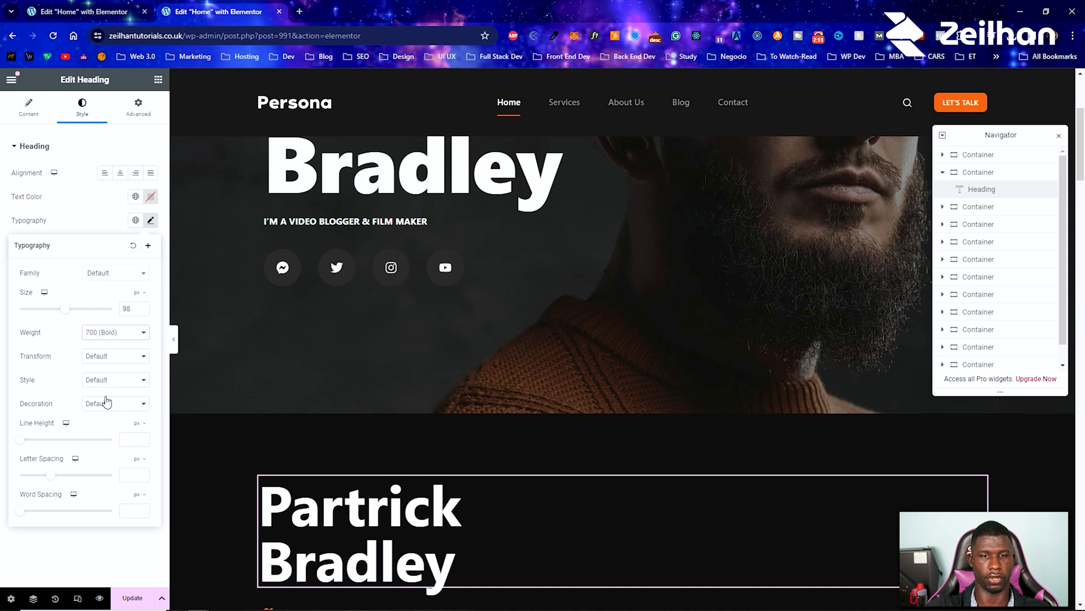
click(115, 332)
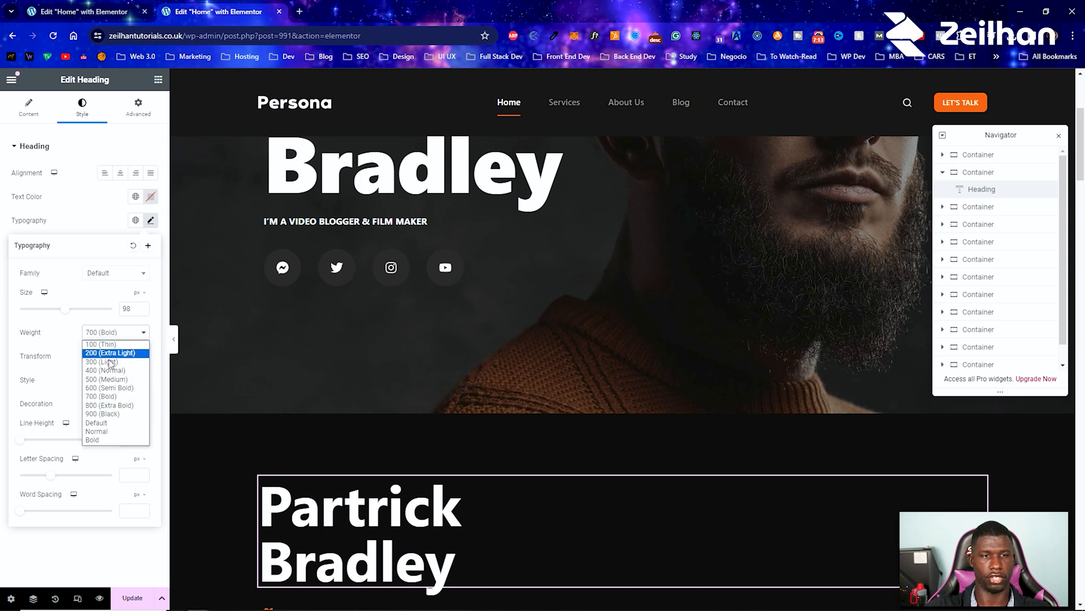
click(106, 406)
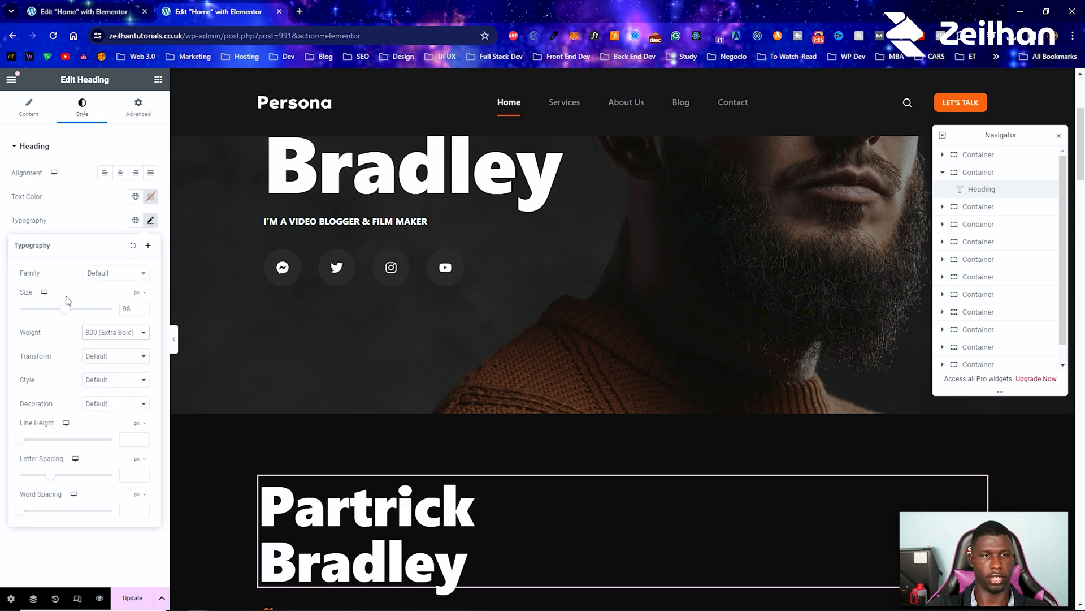
Step: Try a 138 px font size on the new heading, settle on 122 px, and compare it with the hero heading
drag(68, 312, 86, 312)
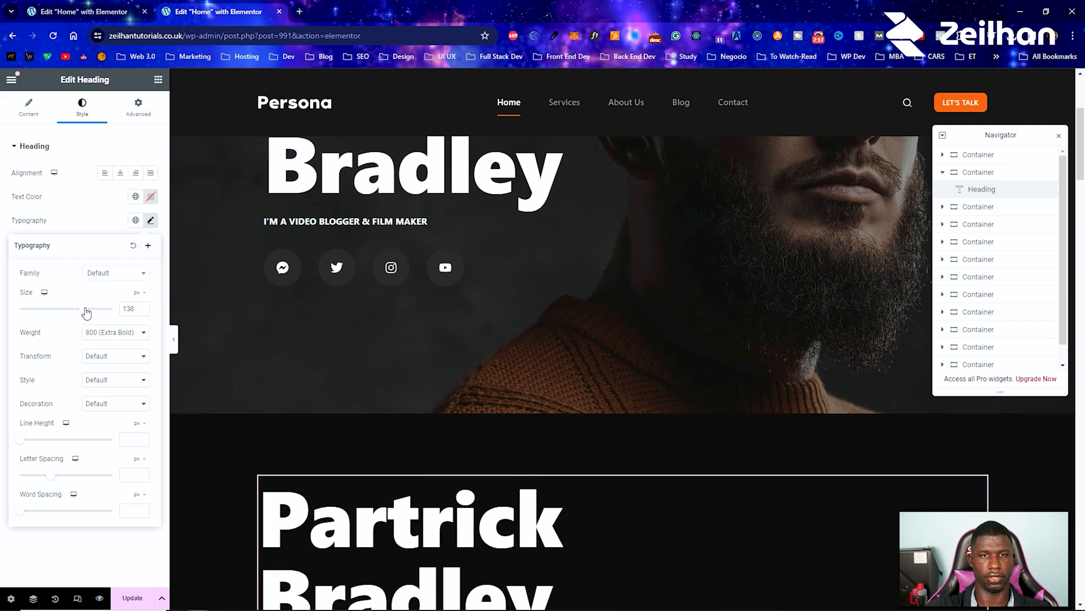
scroll(453, 419, down, 4)
scroll(441, 417, up, 6)
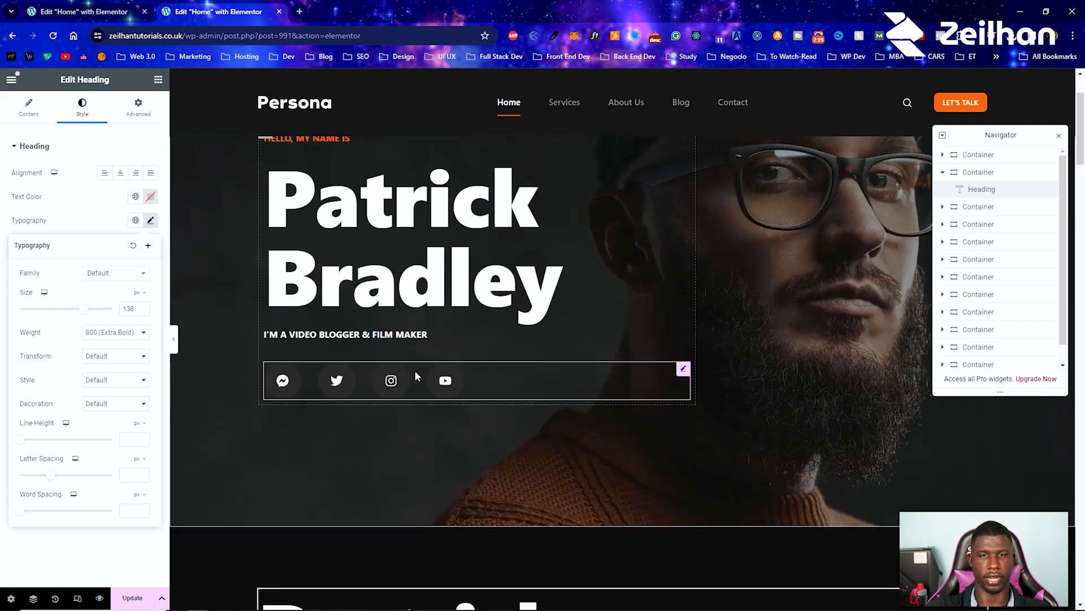
scroll(342, 311, down, 3)
drag(86, 318, 76, 316)
scroll(410, 337, up, 1)
scroll(408, 336, up, 3)
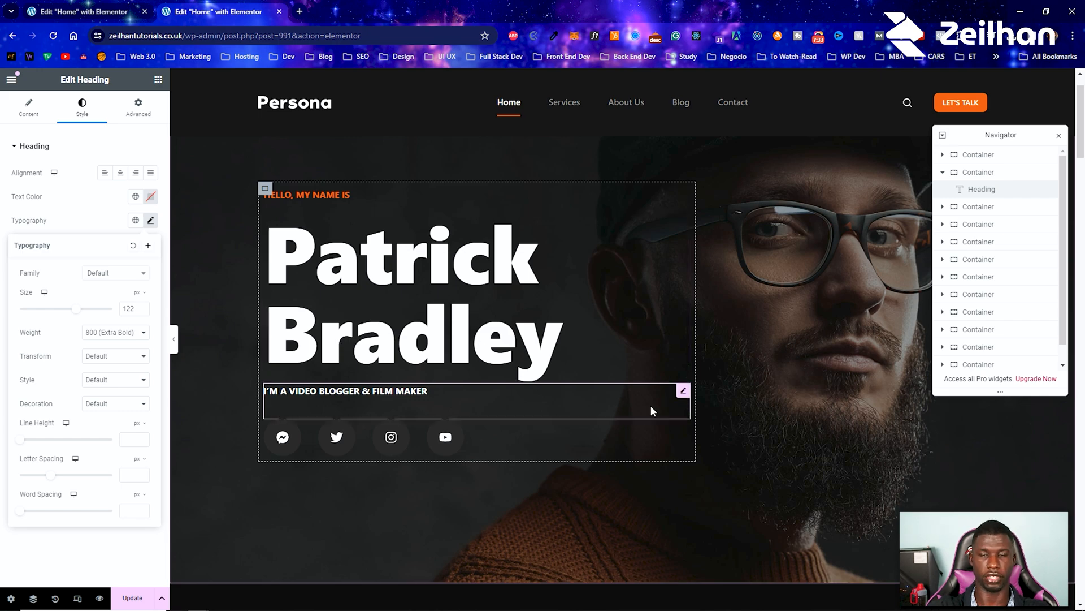
scroll(627, 396, down, 5)
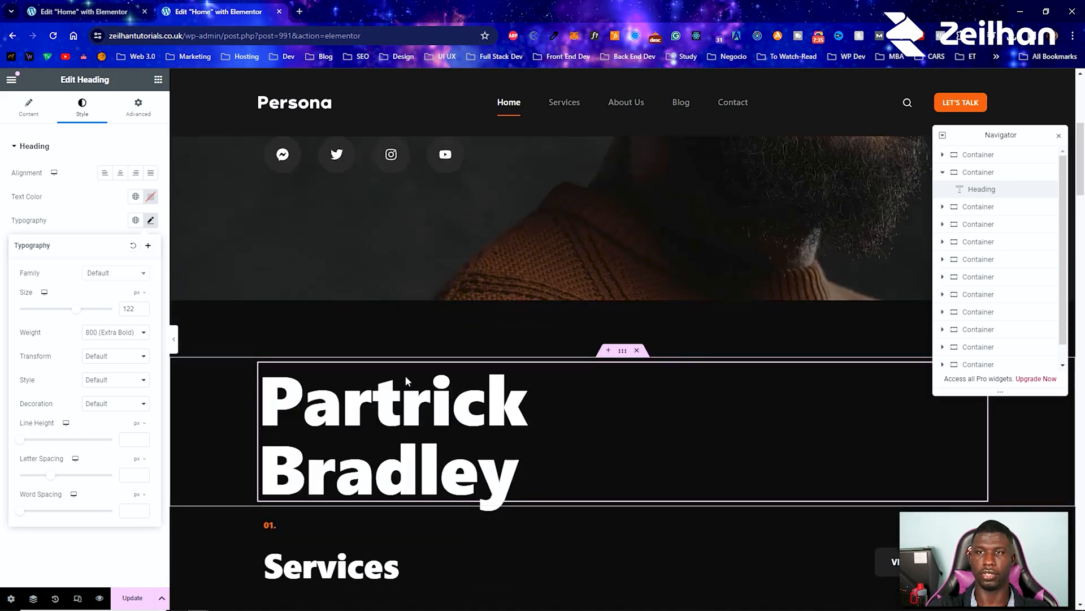
scroll(417, 404, up, 5)
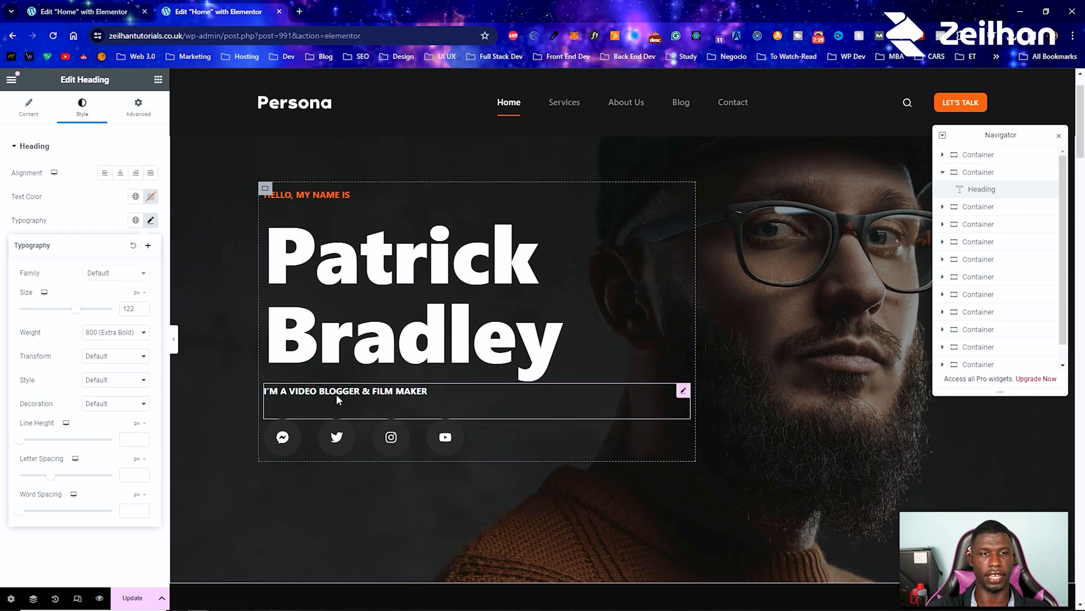
Step: Copy the hero's "I'm a Video blogger & film maker" text and paste it below the new heading
click(158, 81)
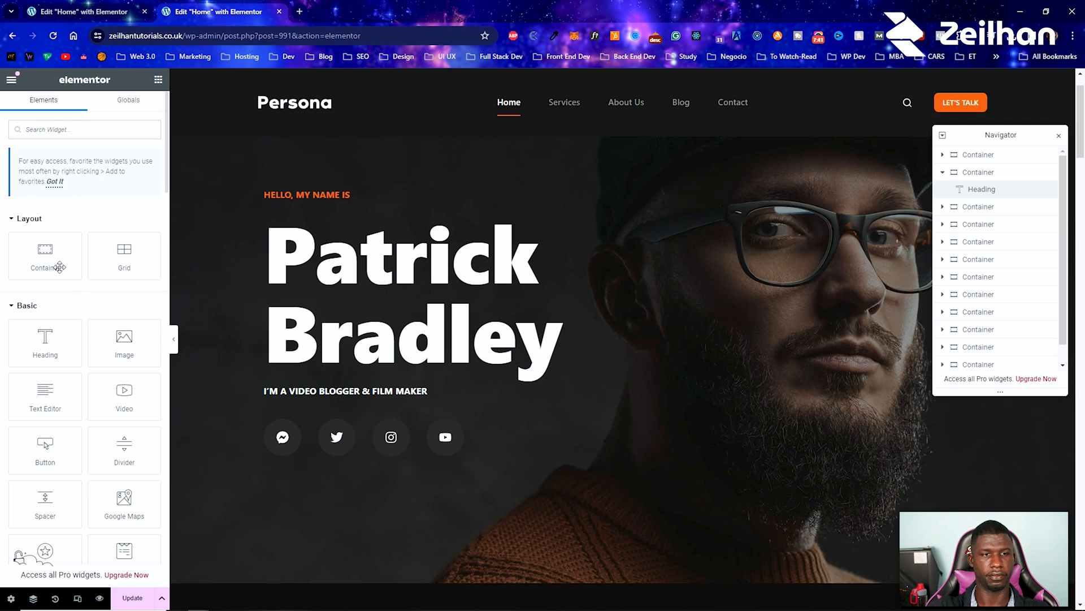
scroll(51, 339, down, 2)
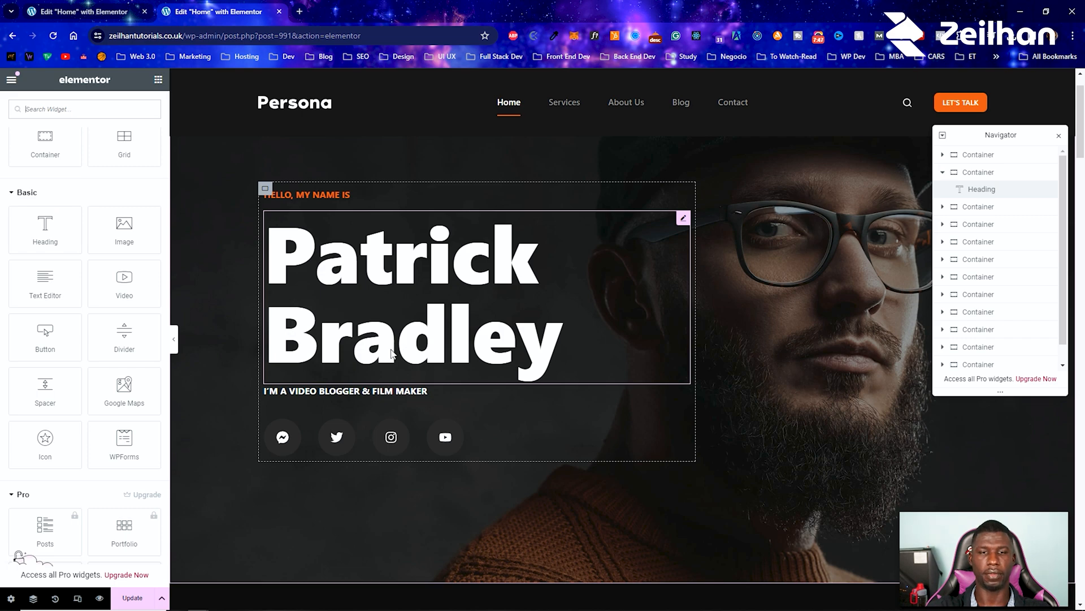
right_click(363, 394)
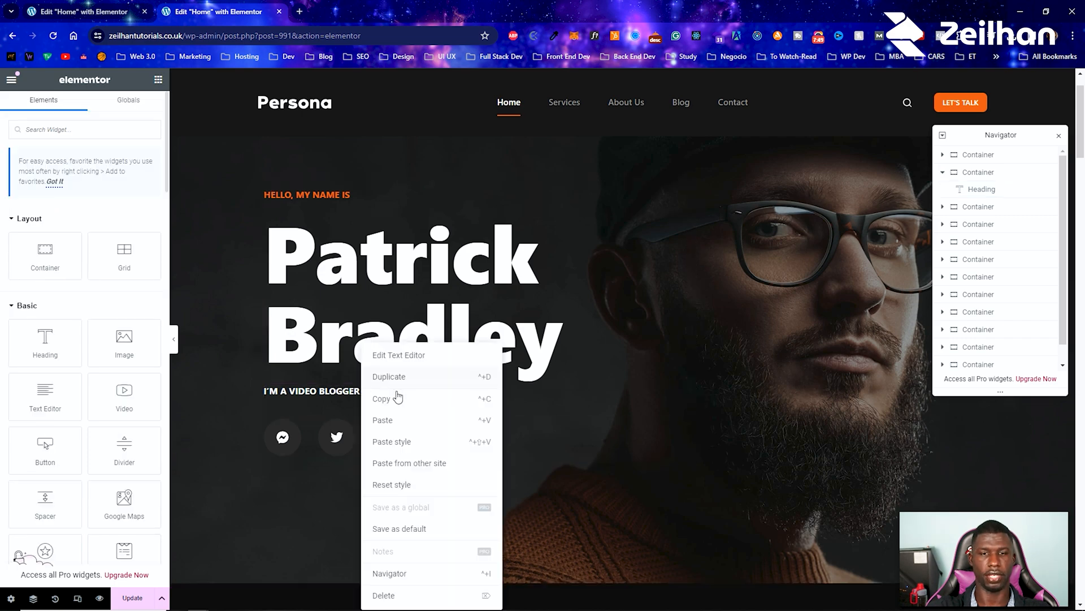
click(399, 397)
scroll(395, 391, down, 2)
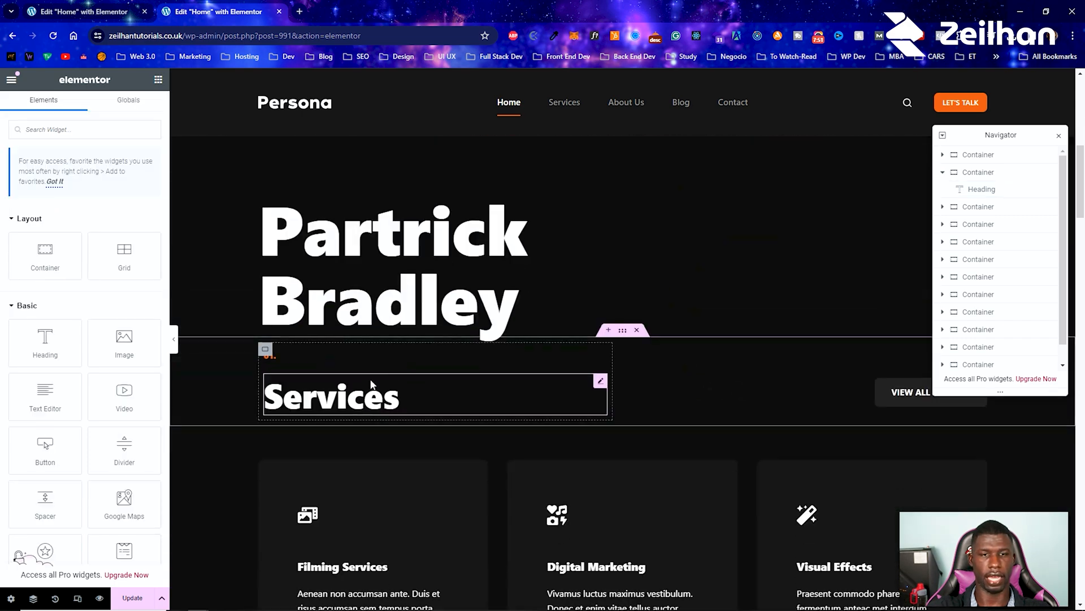
right_click(359, 292)
click(396, 365)
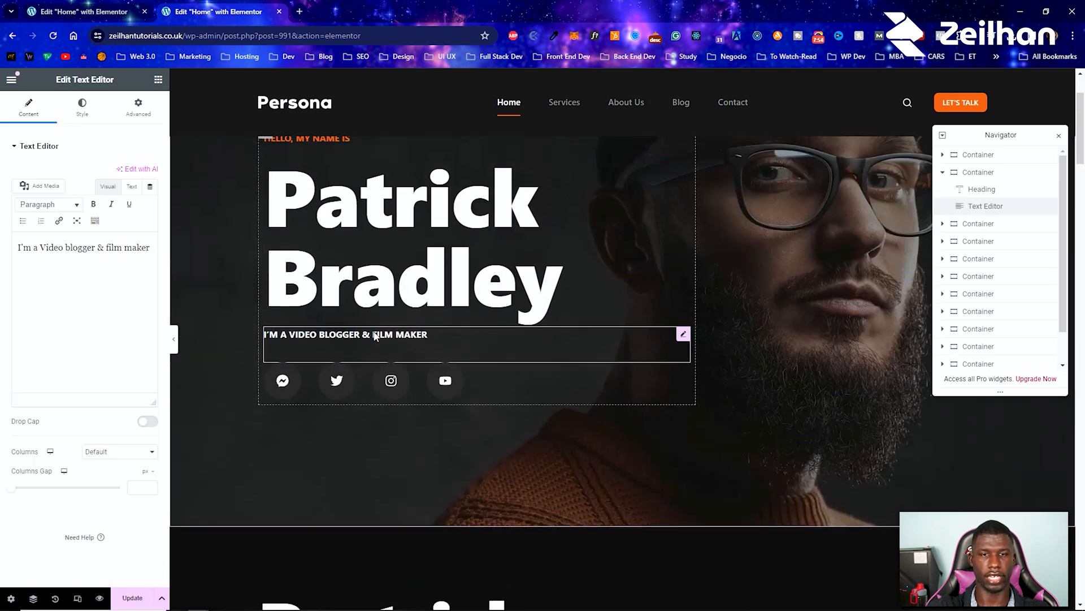
Step: Open the pasted tagline's content for editing and examine the original hero tagline's typography settings
right_click(375, 336)
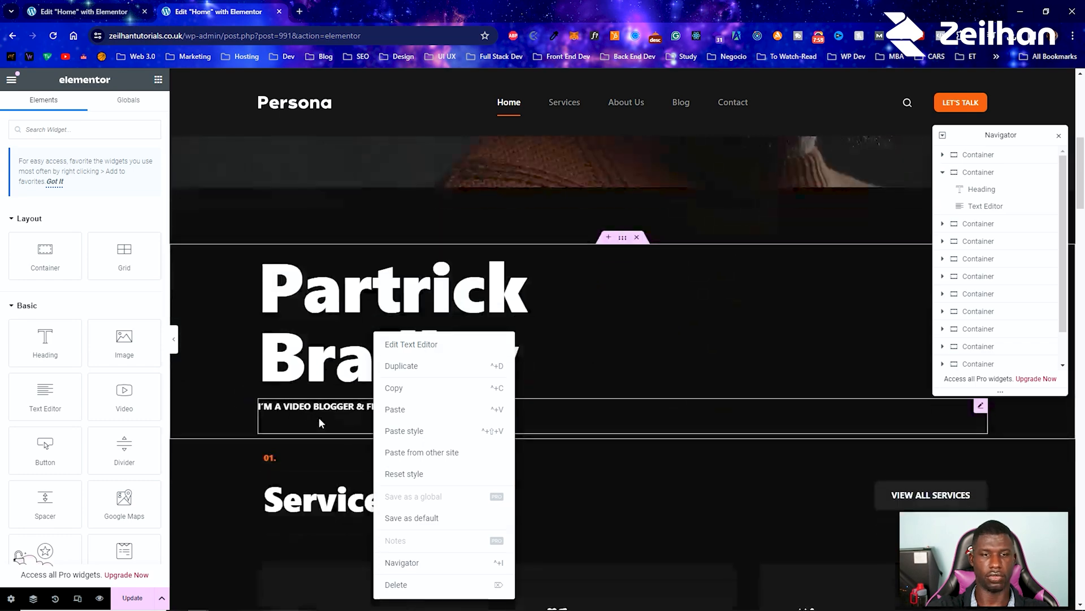
click(320, 415)
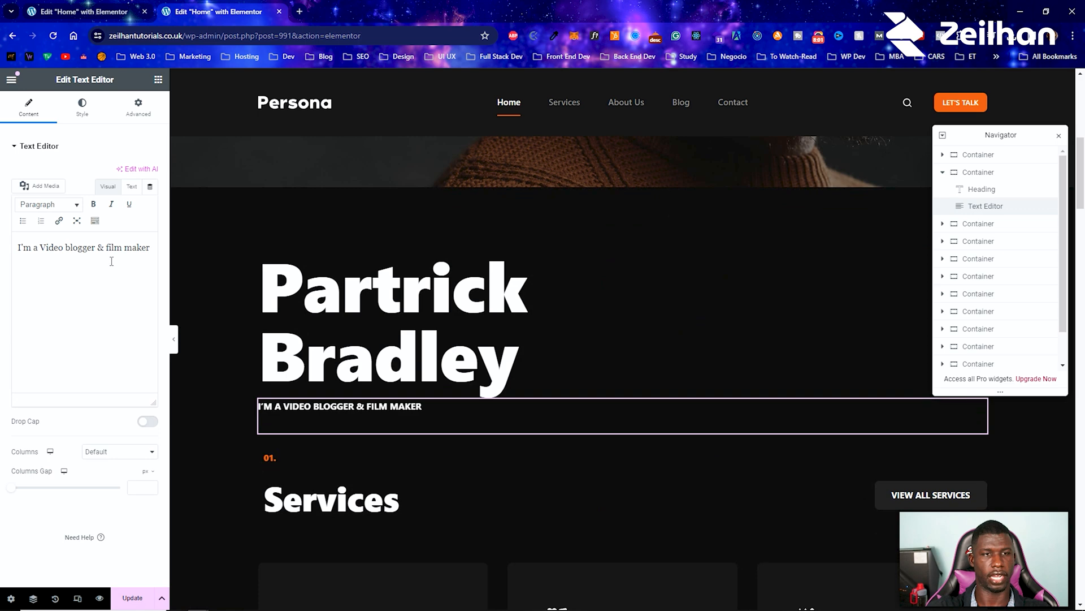
scroll(381, 304, up, 4)
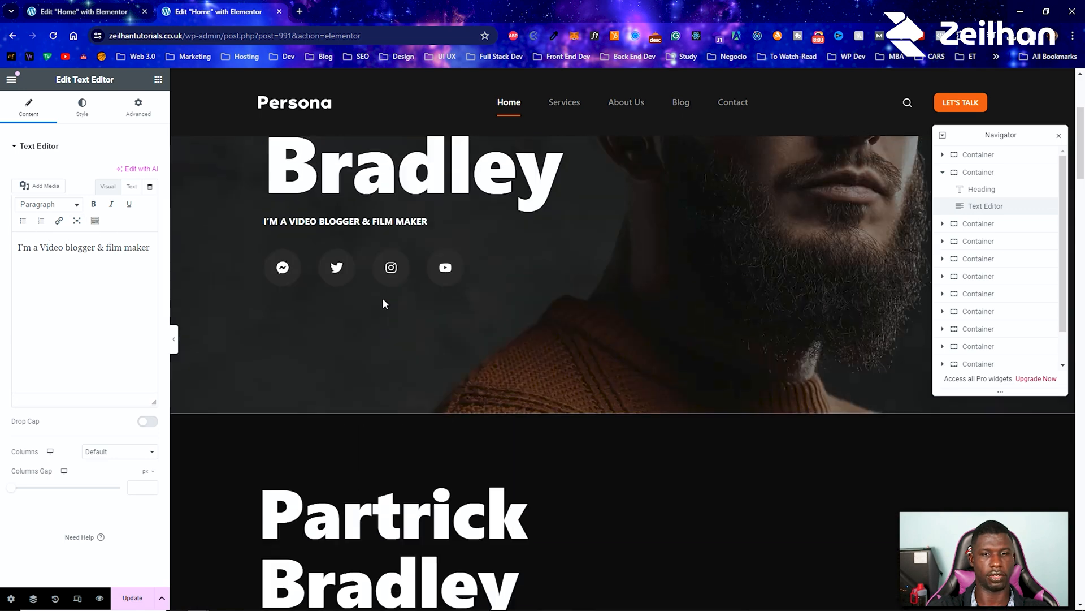
click(389, 238)
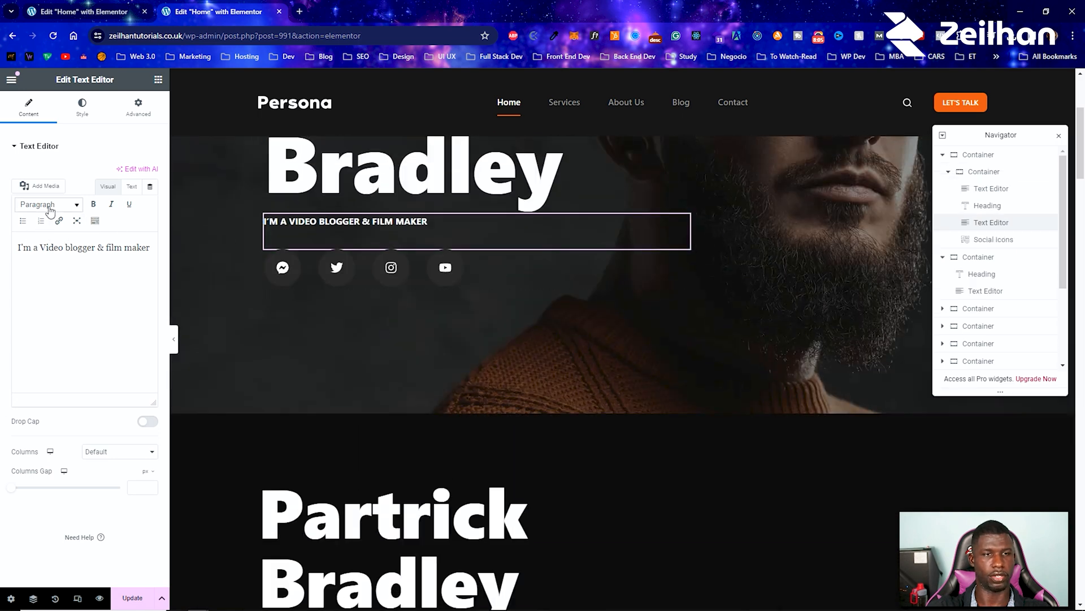
click(88, 110)
click(151, 220)
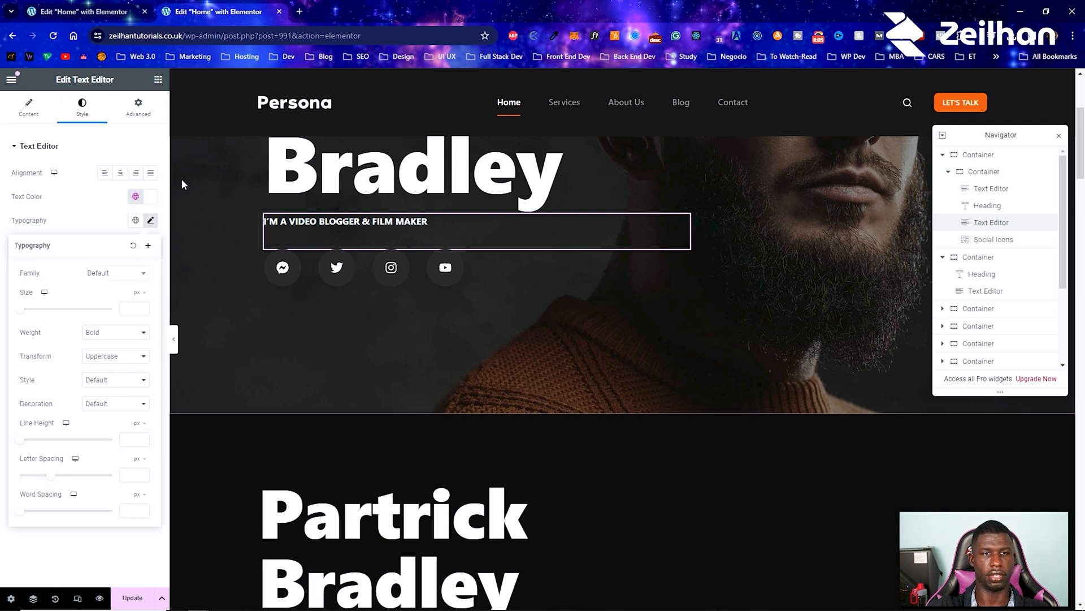
scroll(408, 408, up, 4)
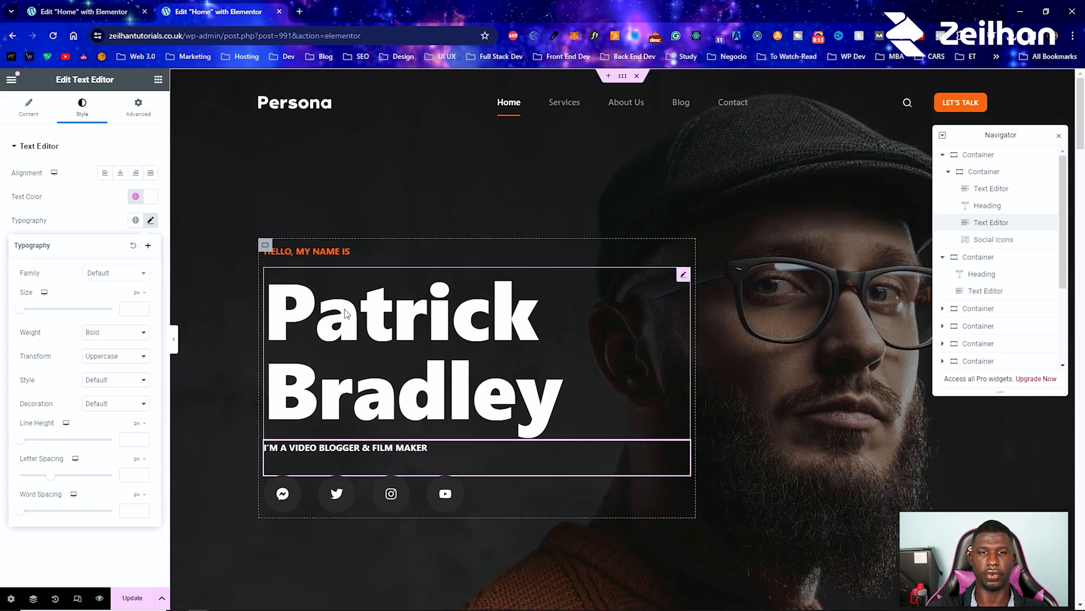
Step: Open the zeilhan.com home page in a new browser tab
click(299, 11)
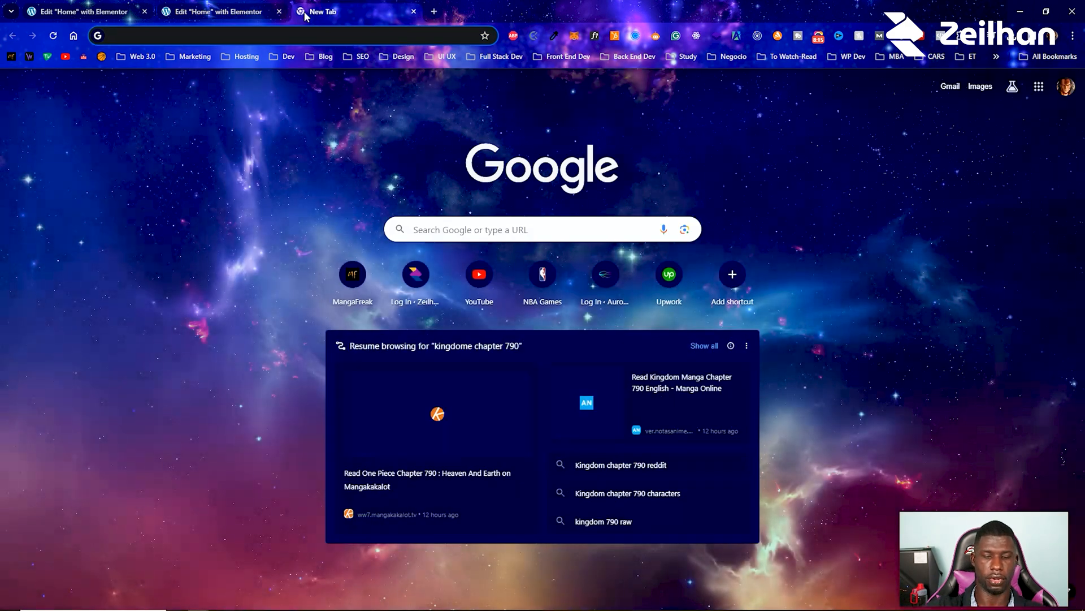
text(elem)
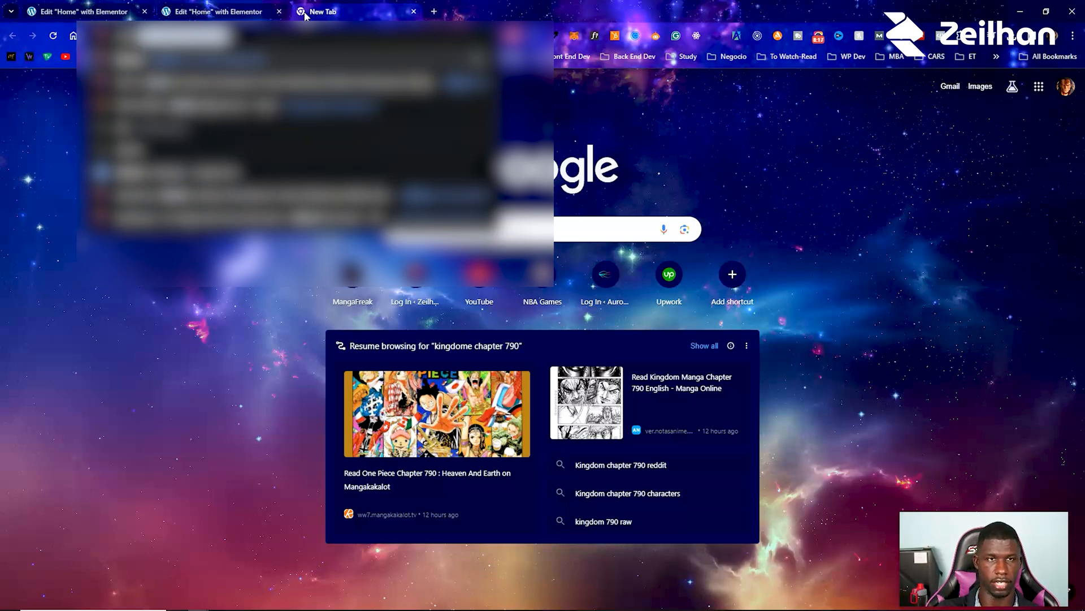
key(Return)
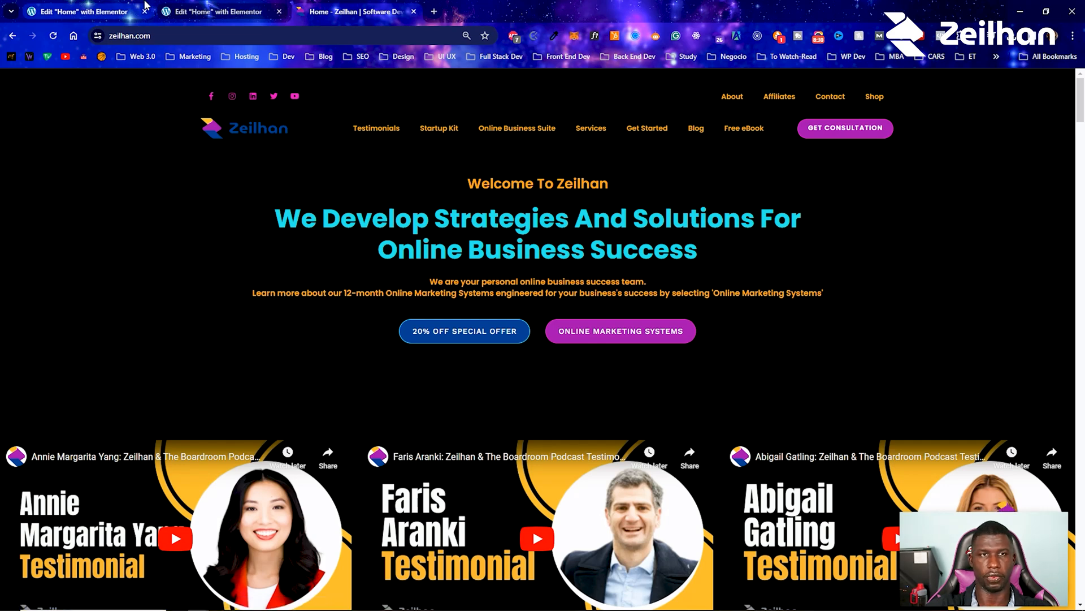
Step: Return to the Elementor editor tab and add a Heading widget above the recreated name heading
click(188, 8)
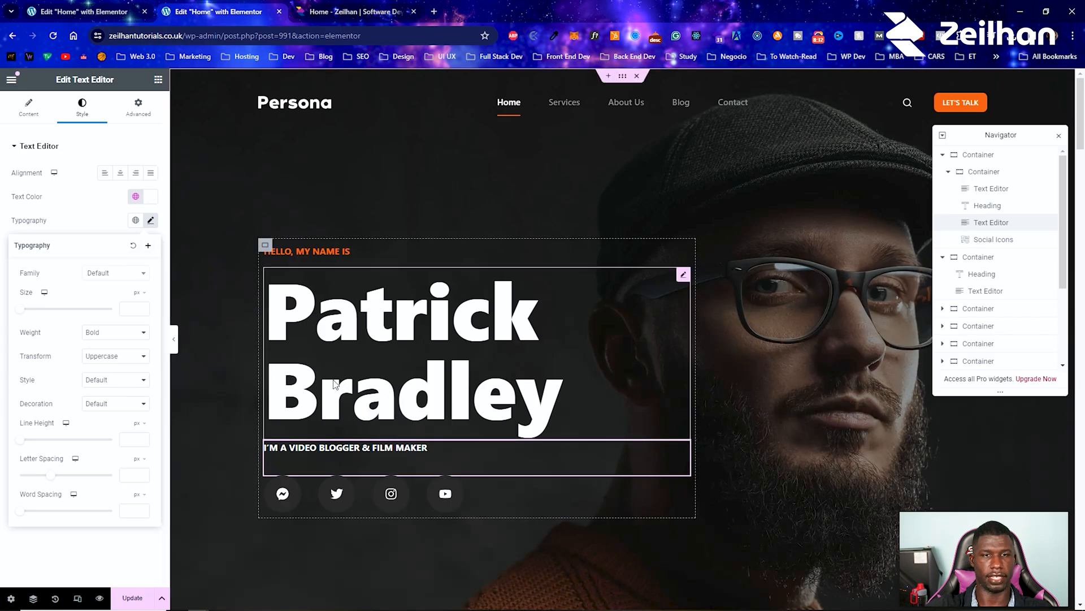
scroll(244, 192, down, 6)
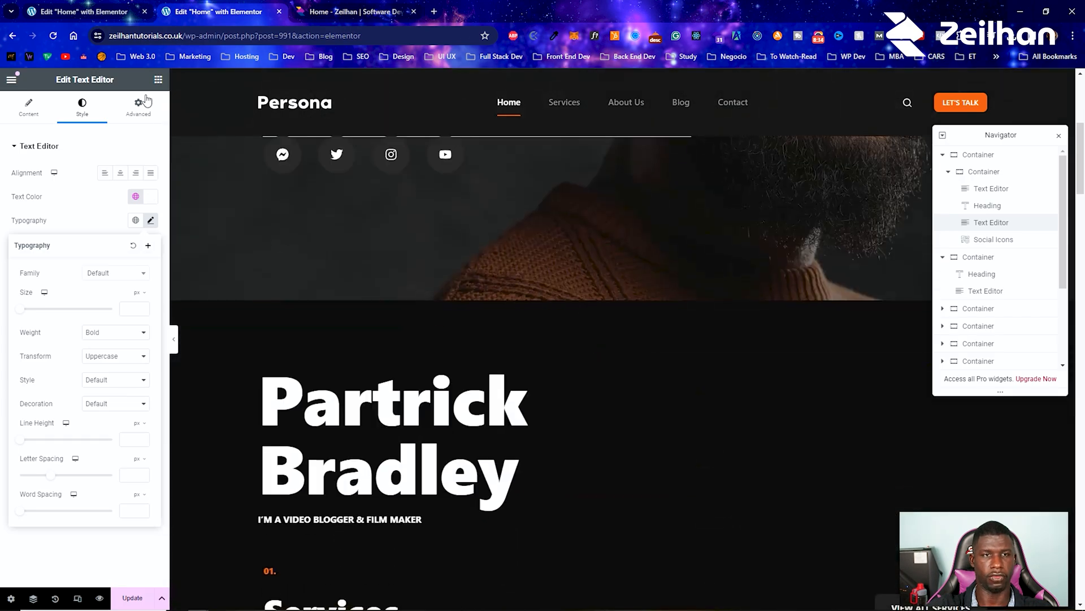
click(159, 81)
drag(52, 351, 308, 390)
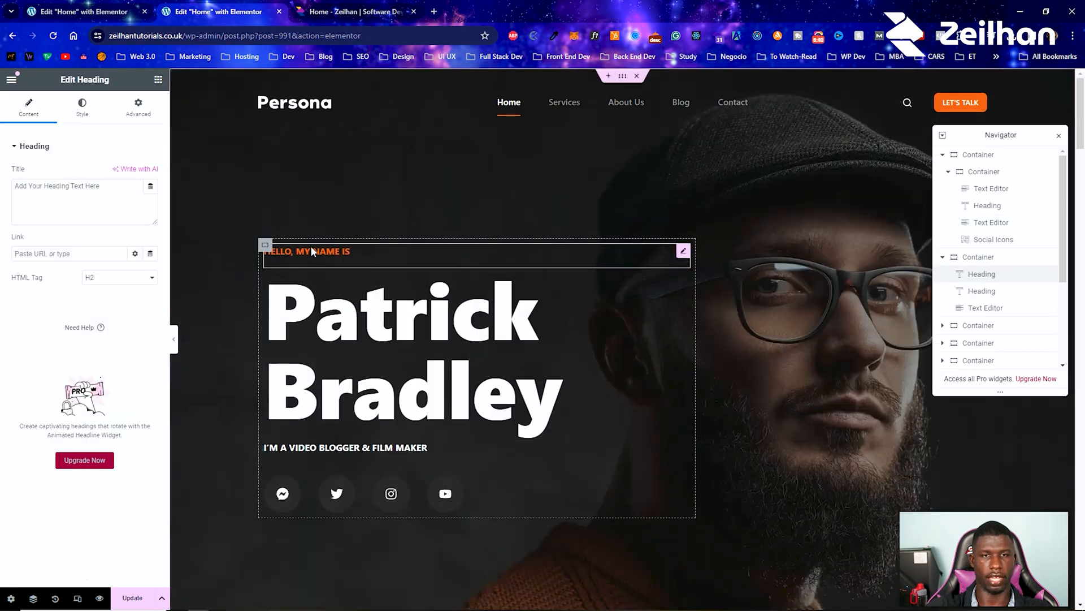
Step: Replace the new heading's placeholder title with "Hello, My Name Is"
scroll(339, 294, down, 4)
right_click(458, 496)
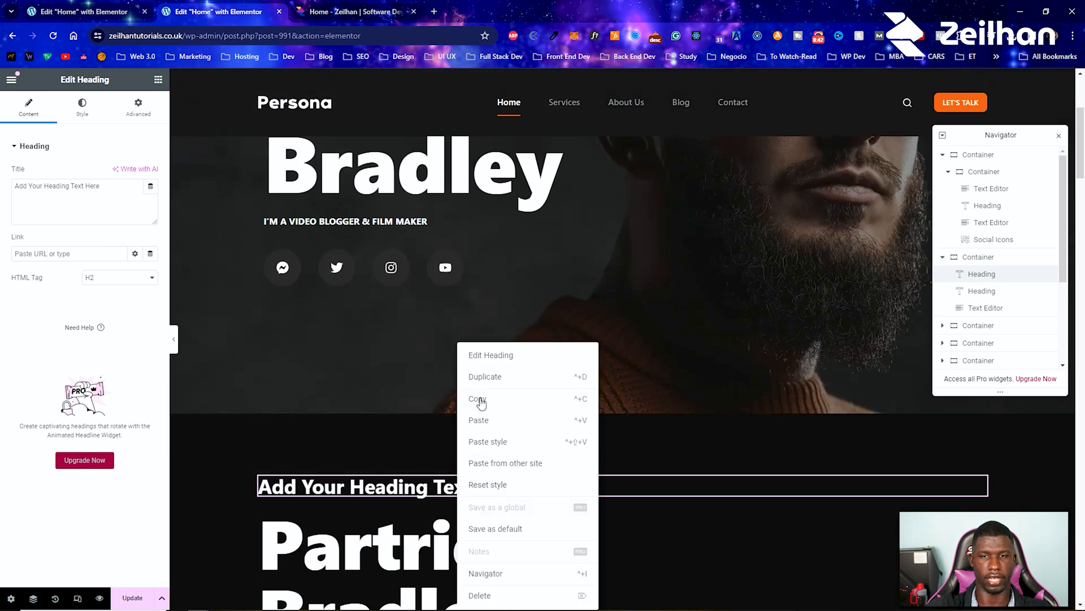
click(485, 356)
drag(85, 186, 137, 223)
key(ctrl+a)
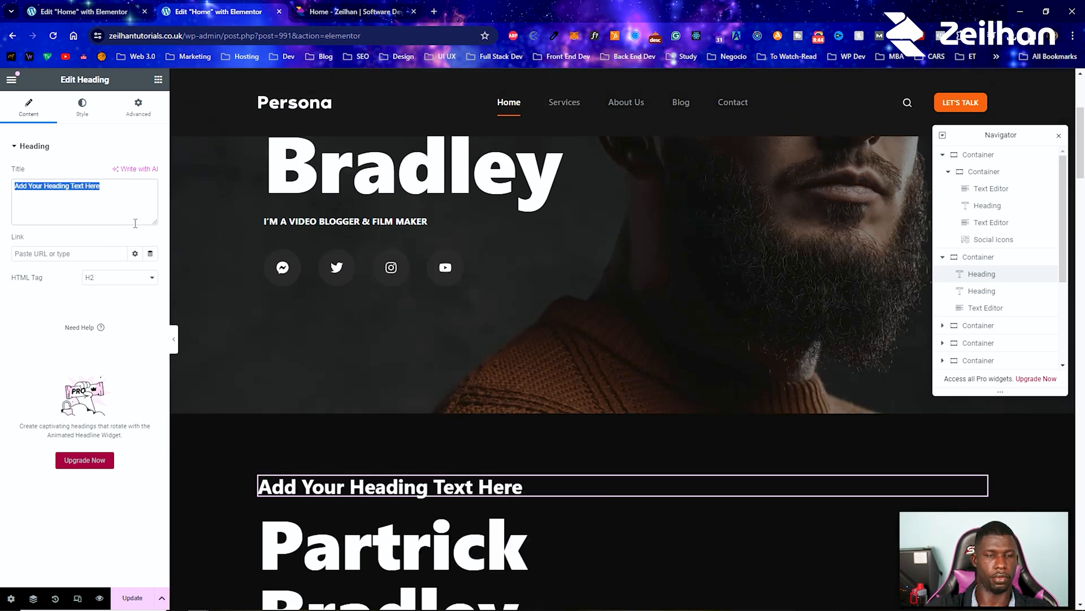
text(Hello, My Name Is)
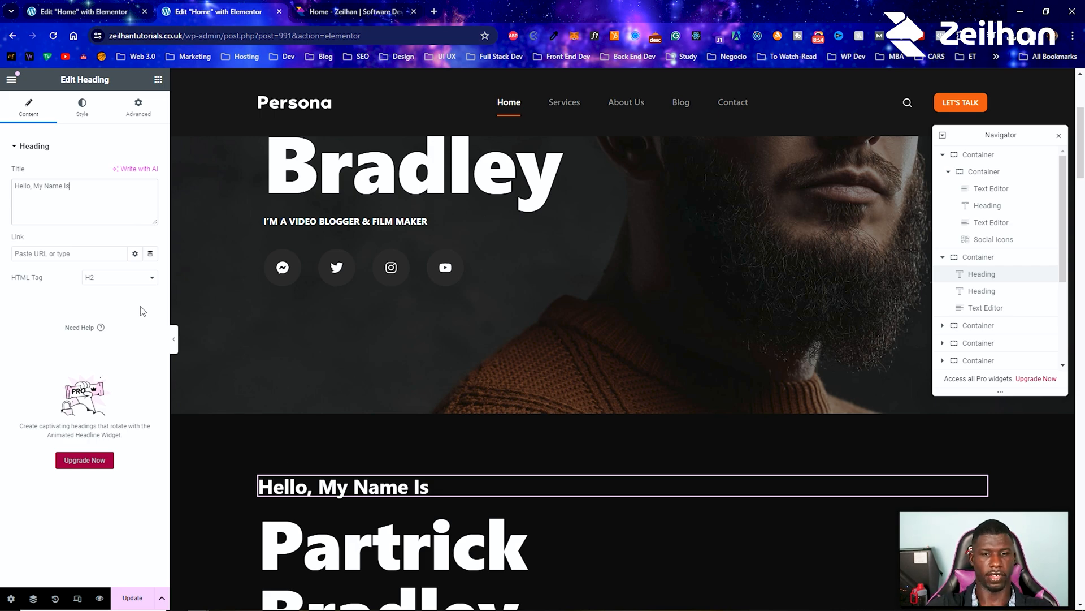
Step: Compare the "Hello, My Name Is" heading with the hero original and set its text transform to Uppercase
scroll(303, 368, up, 4)
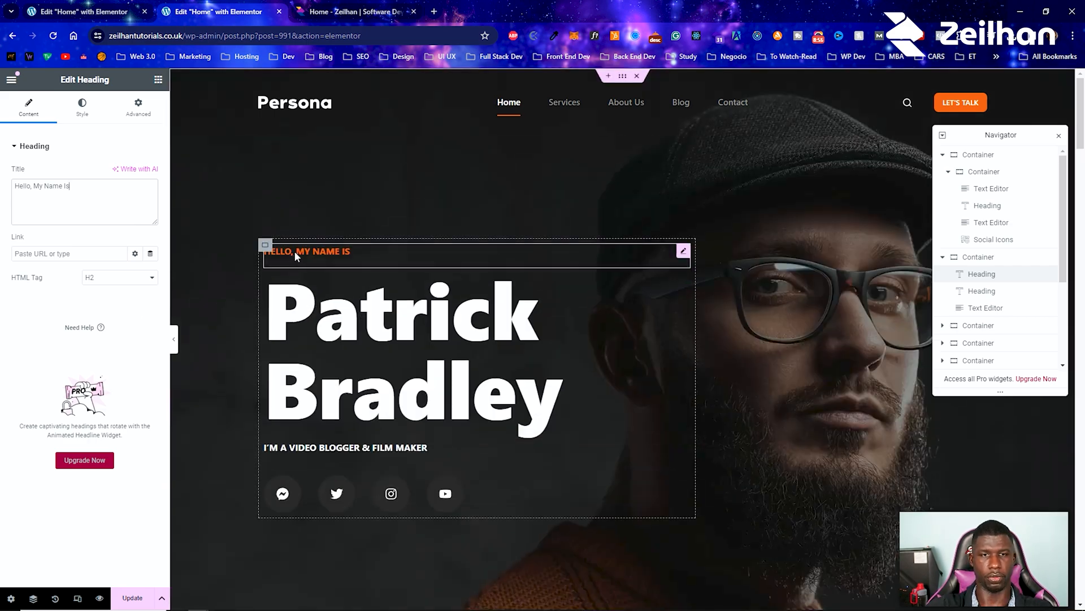
scroll(308, 294, down, 5)
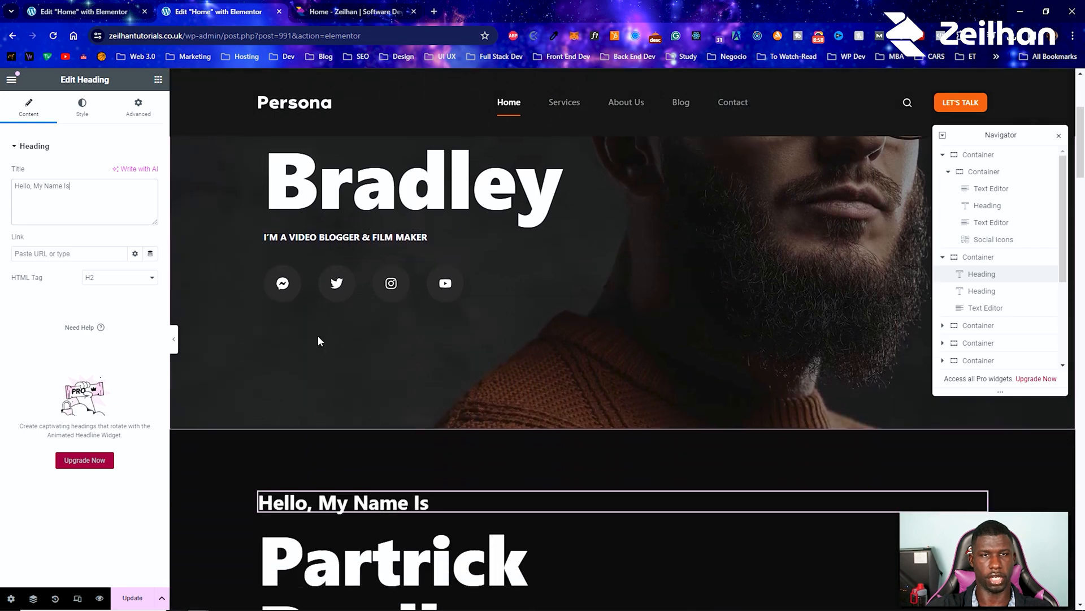
click(93, 118)
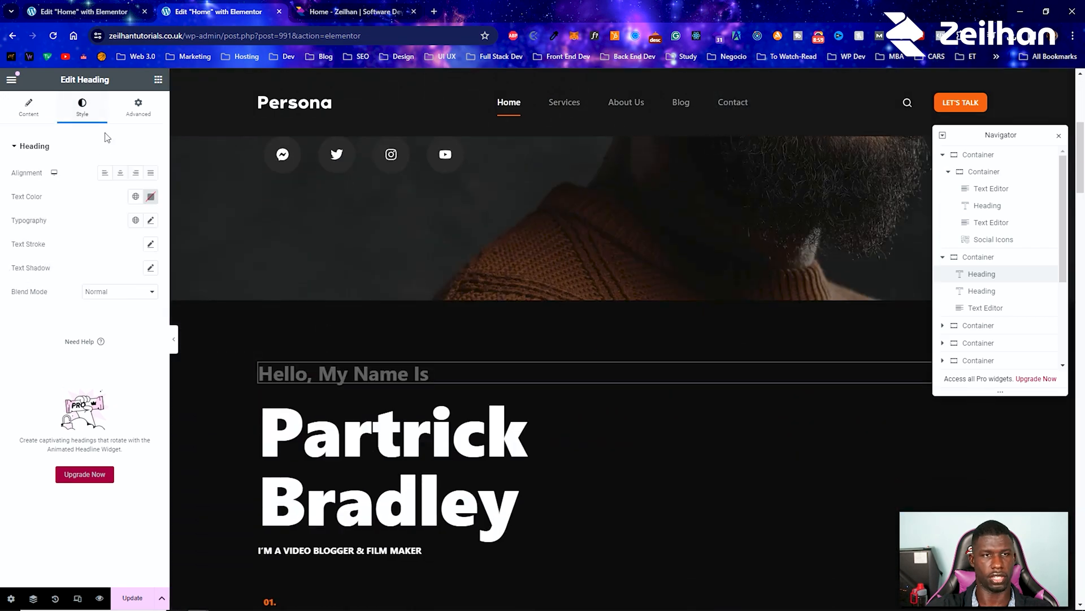
click(150, 221)
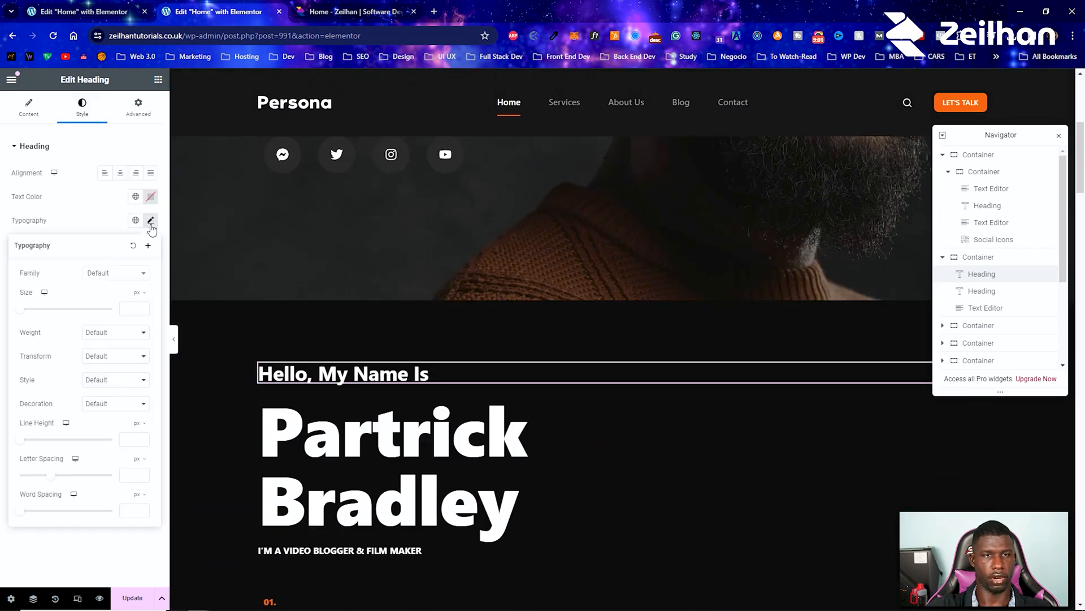
click(107, 381)
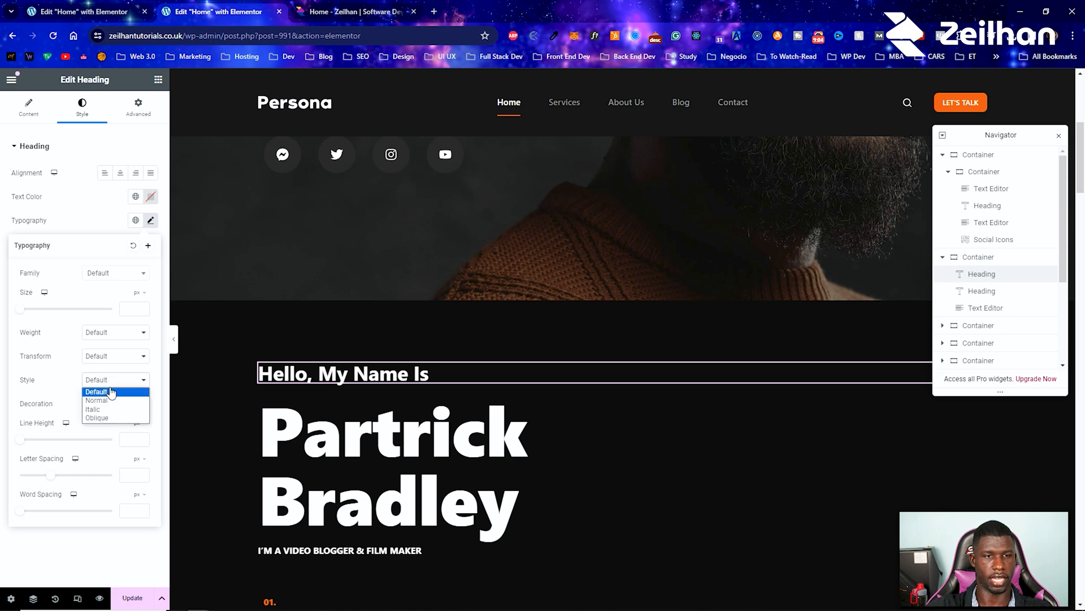
click(78, 386)
click(102, 361)
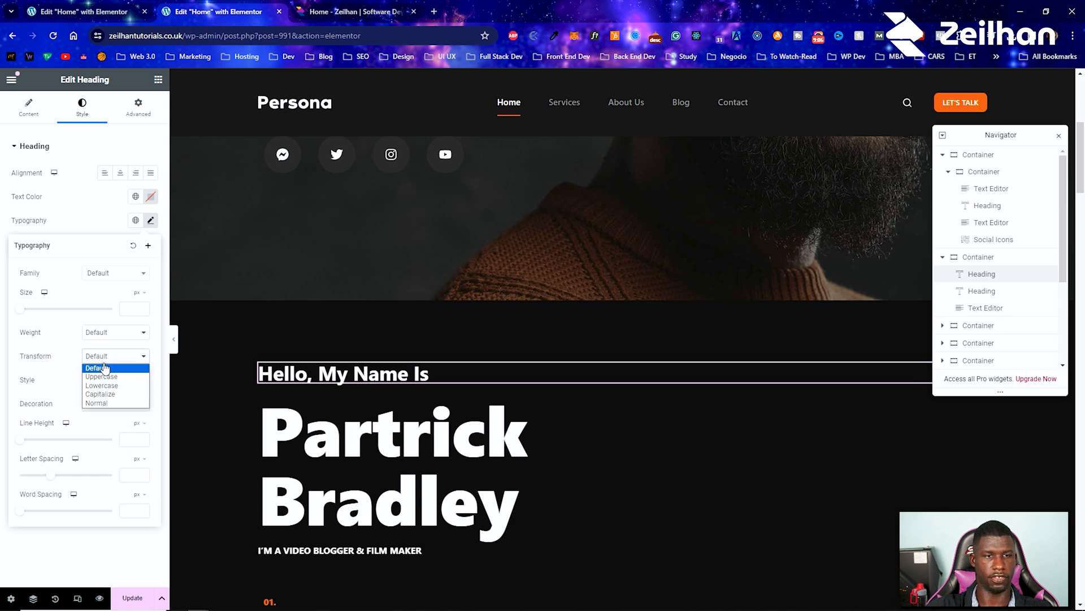
click(111, 379)
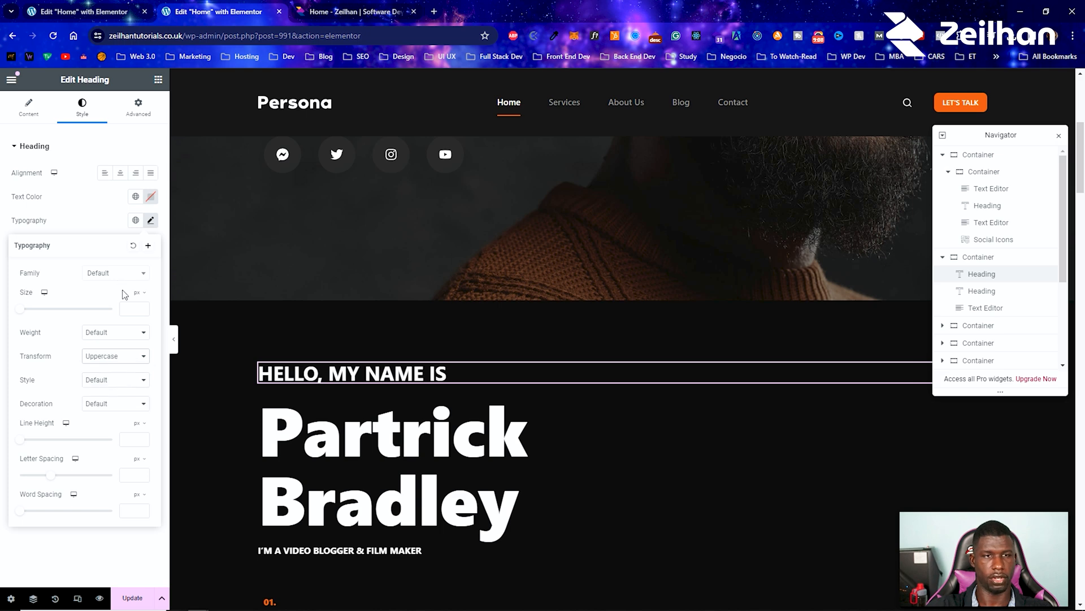
Step: Set the "Hello, My Name Is" heading's size to 22 px and apply the orange global text color
drag(25, 311, 35, 312)
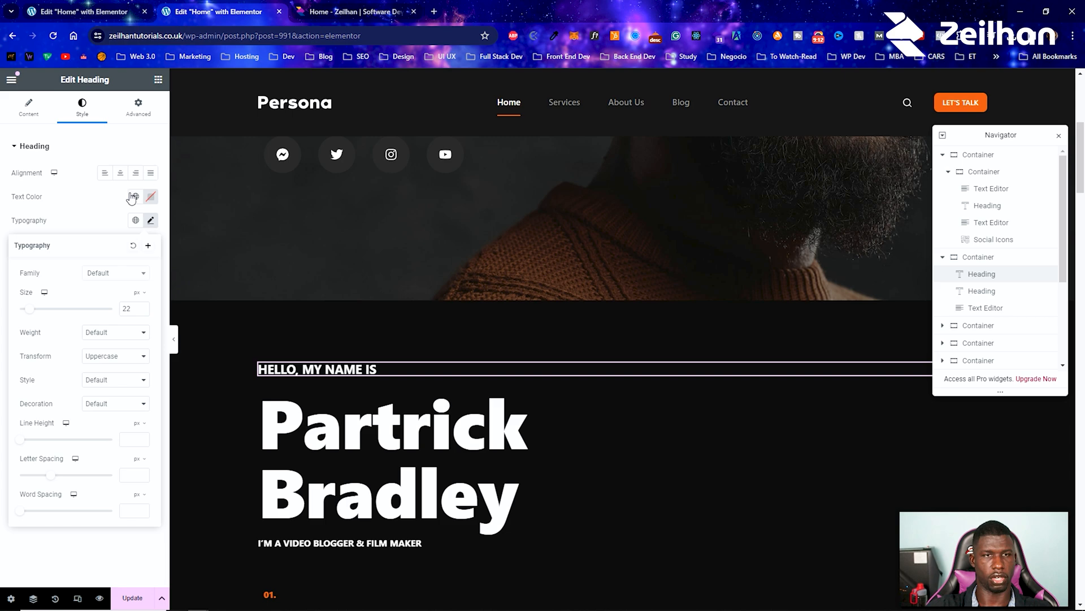
click(134, 198)
click(80, 339)
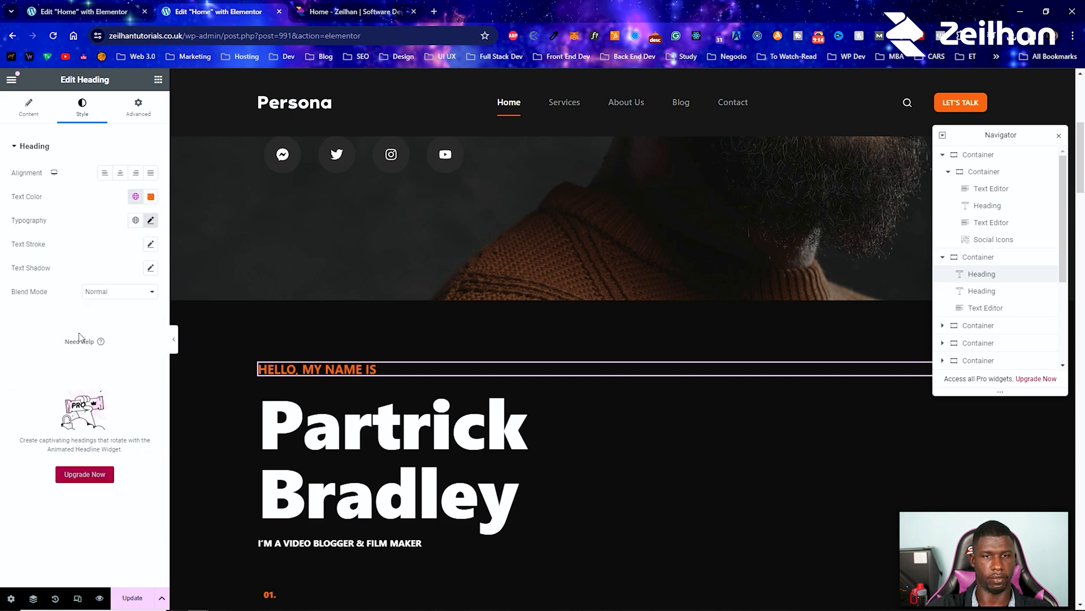
scroll(340, 359, up, 6)
scroll(339, 351, down, 4)
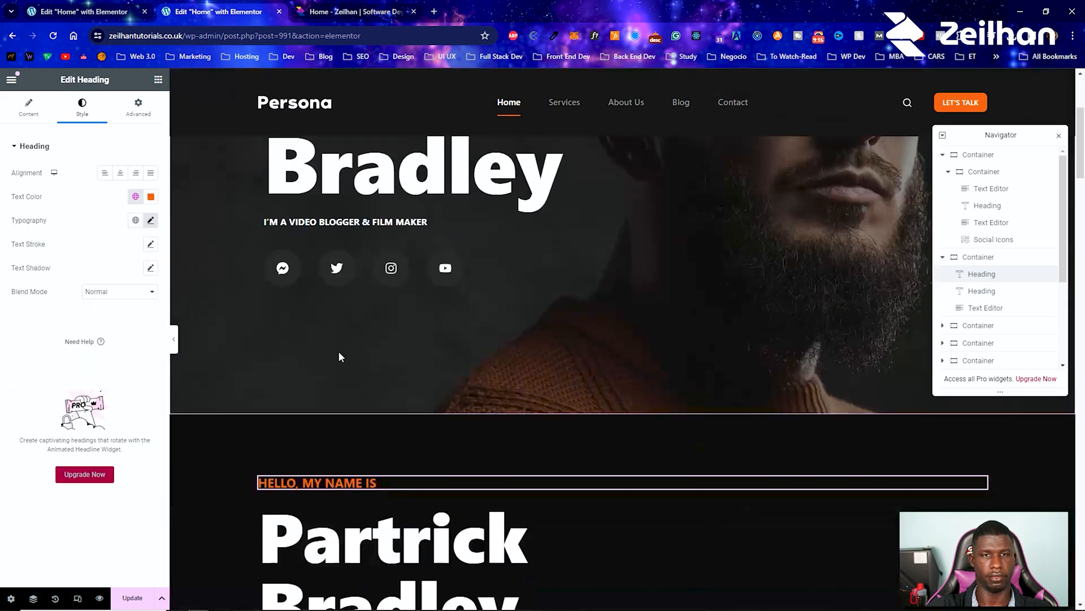
Step: Reduce the "Hello, My Name Is" heading's font size to 20 px and compare it with the hero original
click(151, 220)
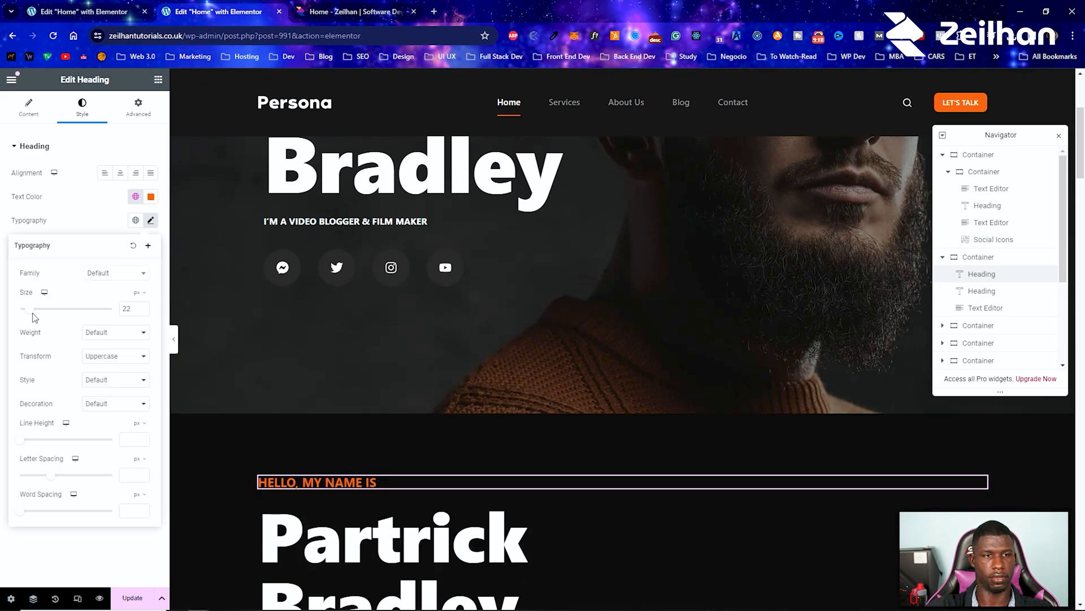
drag(32, 316, 29, 315)
scroll(354, 441, up, 4)
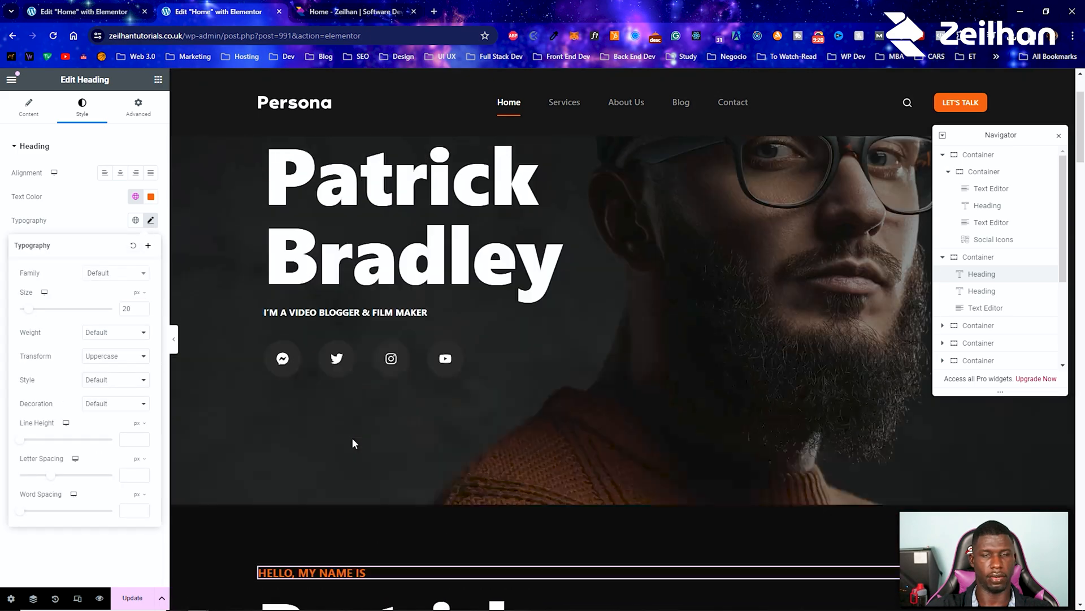
scroll(353, 452, down, 5)
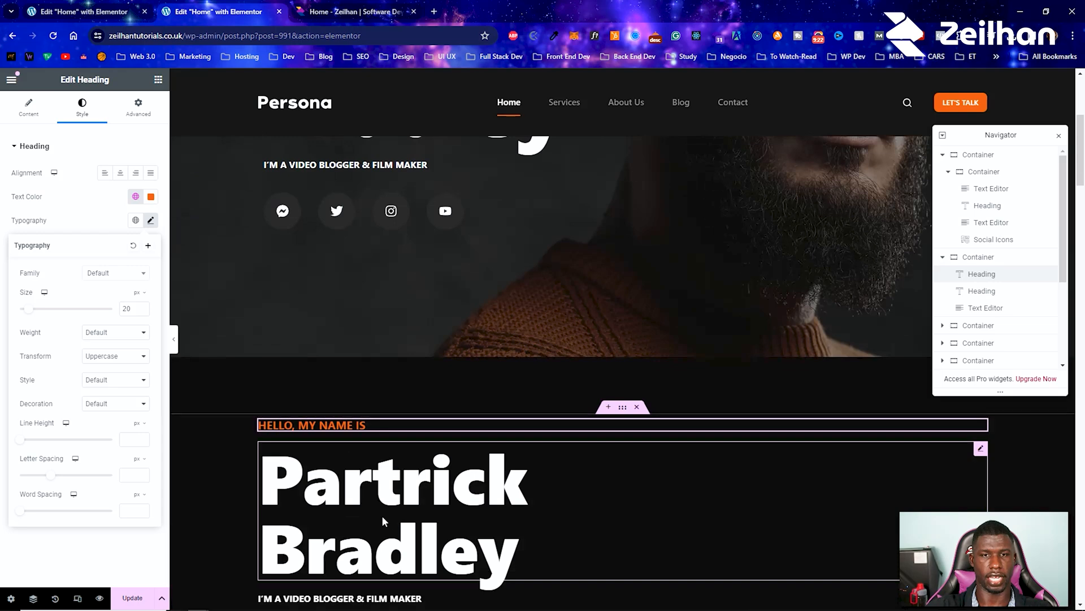
scroll(356, 474, down, 3)
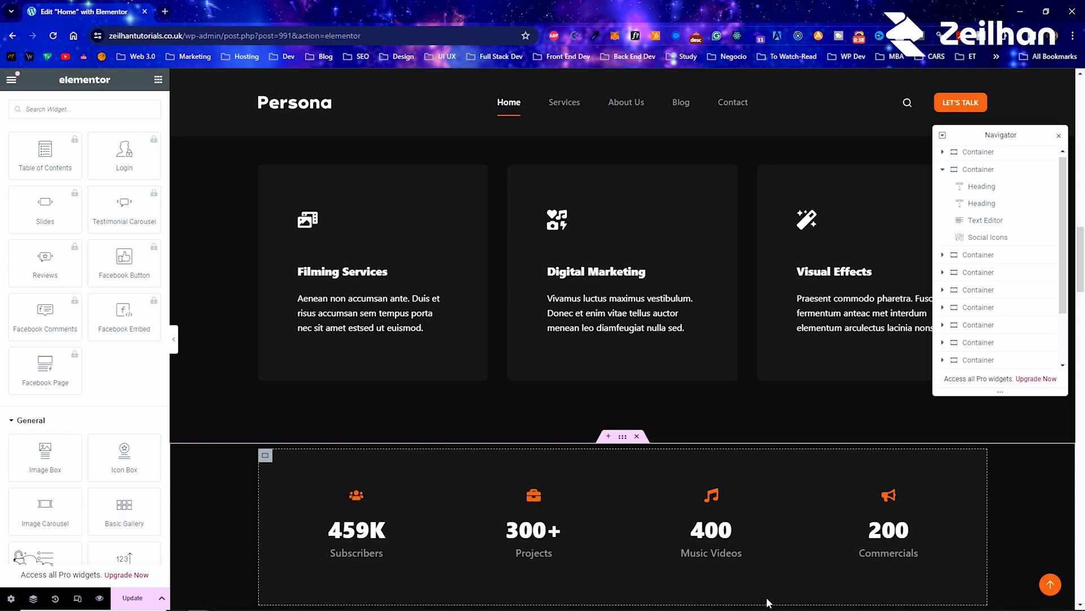
Step: Compare the recreated hero section with the original and review the Services cards and statistics counters below it
scroll(589, 453, up, 12)
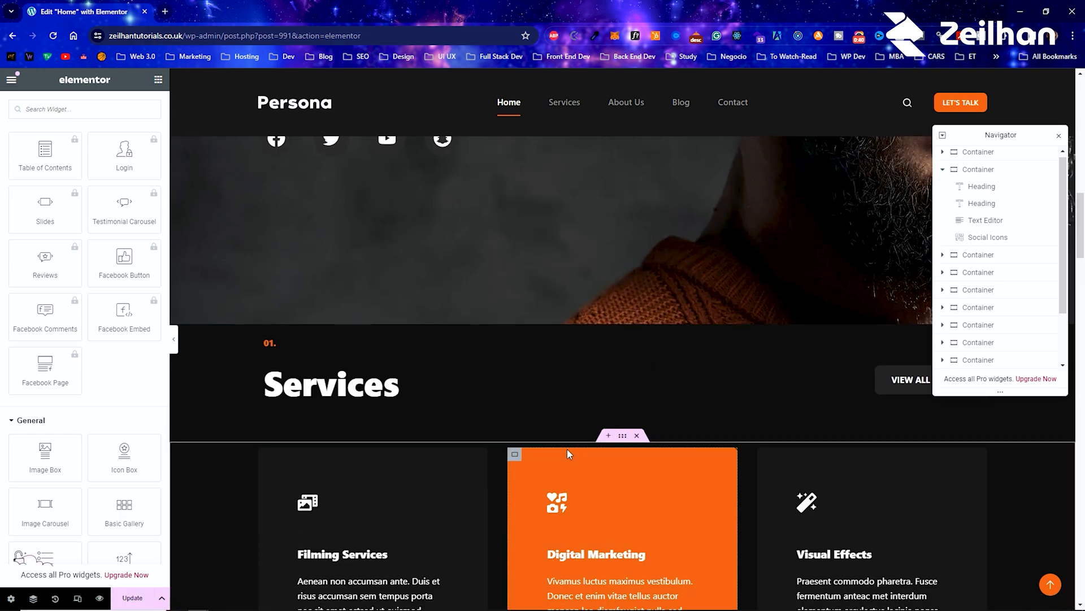
scroll(310, 395, down, 5)
scroll(323, 397, up, 3)
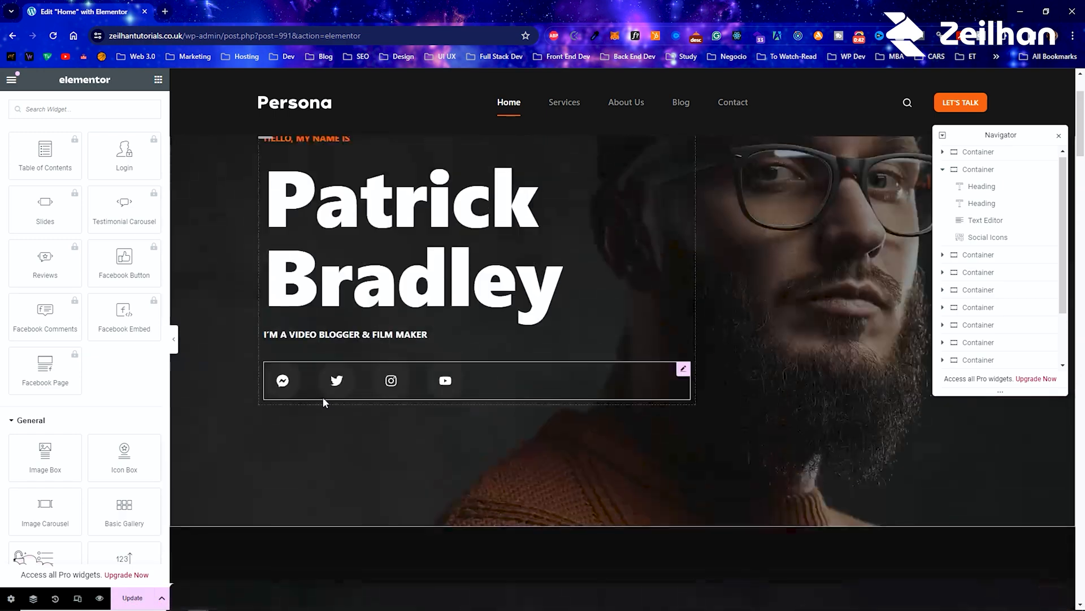
scroll(324, 421, down, 6)
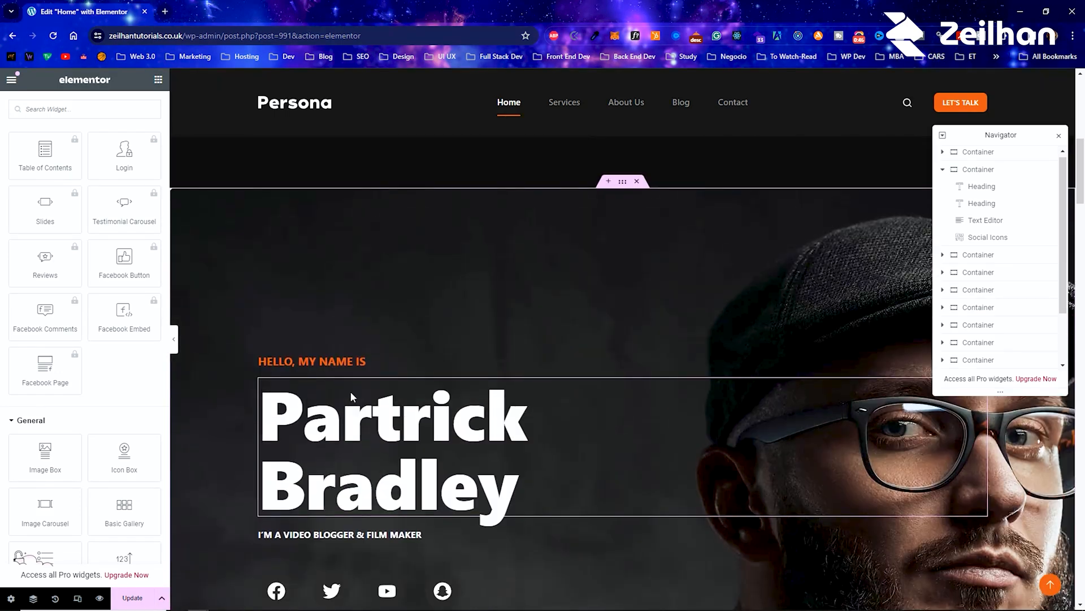
scroll(350, 391, up, 5)
scroll(350, 391, up, 1)
scroll(374, 382, down, 6)
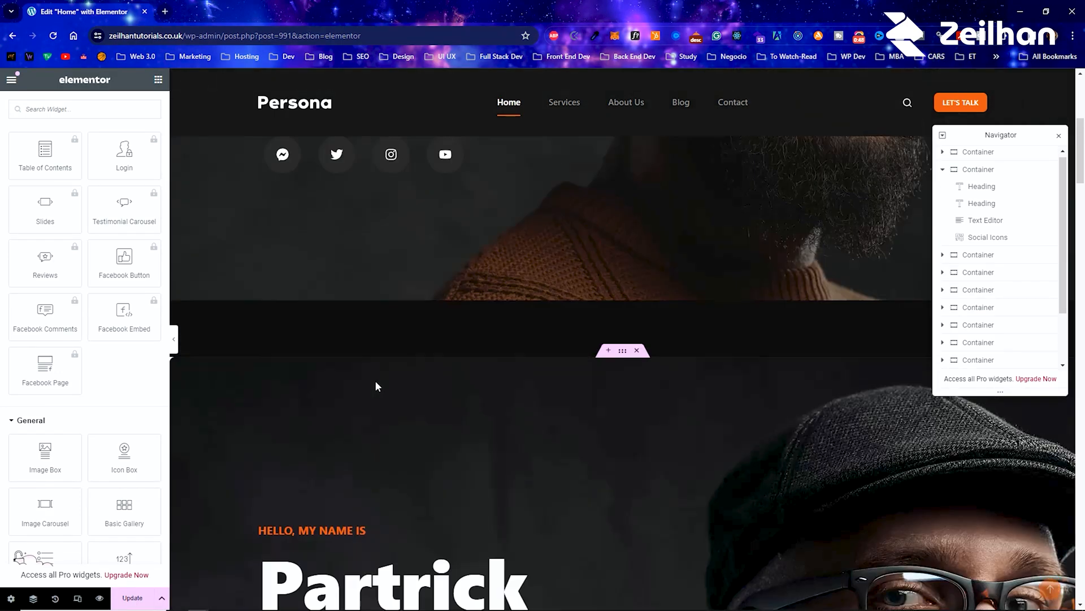
scroll(633, 425, down, 2)
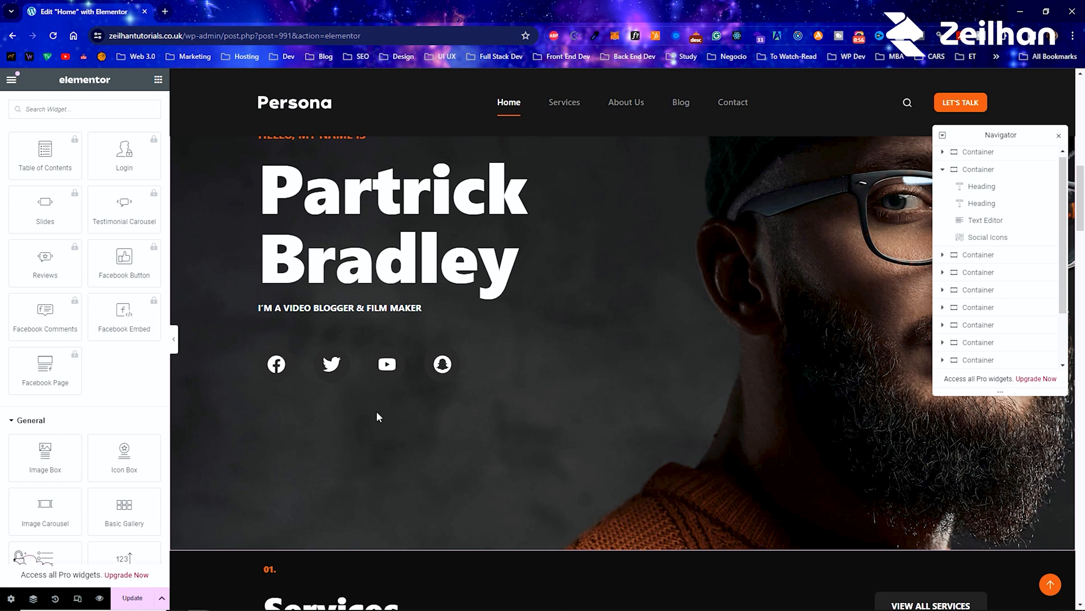
scroll(379, 436, up, 2)
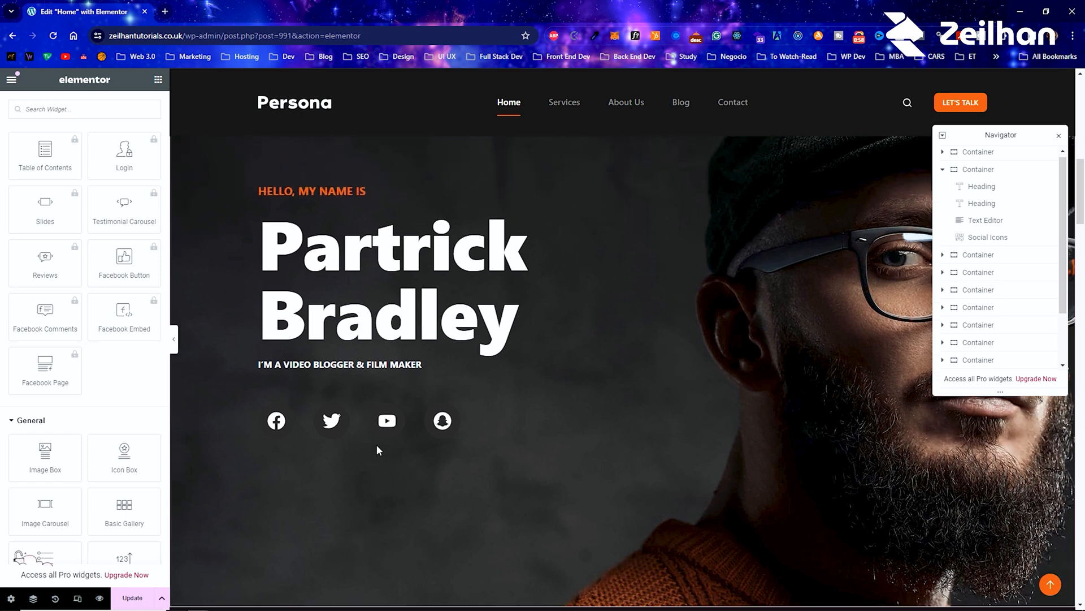
scroll(376, 447, up, 2)
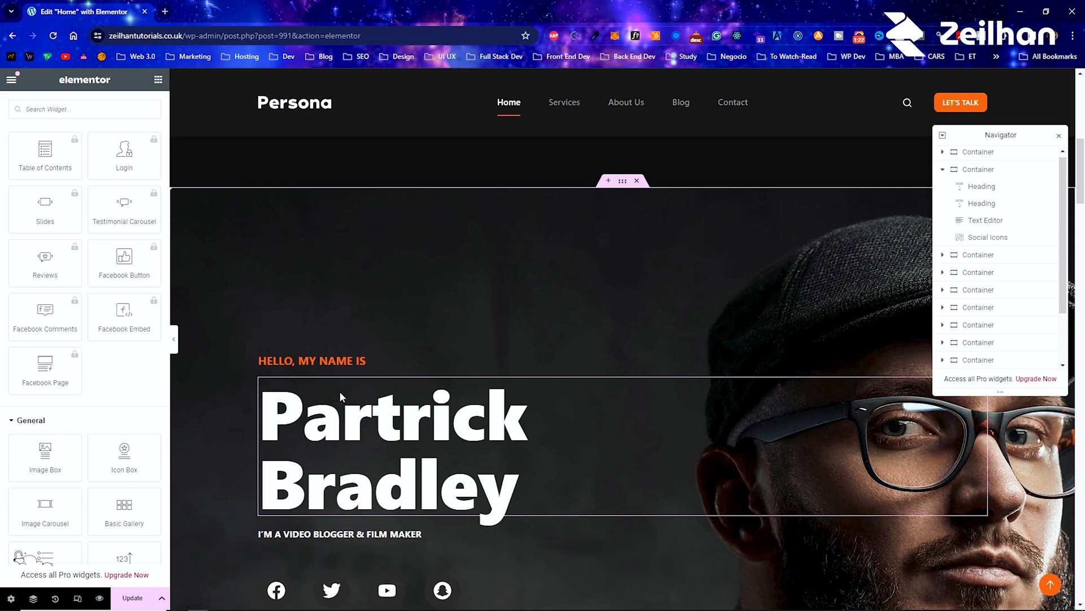
scroll(435, 434, down, 4)
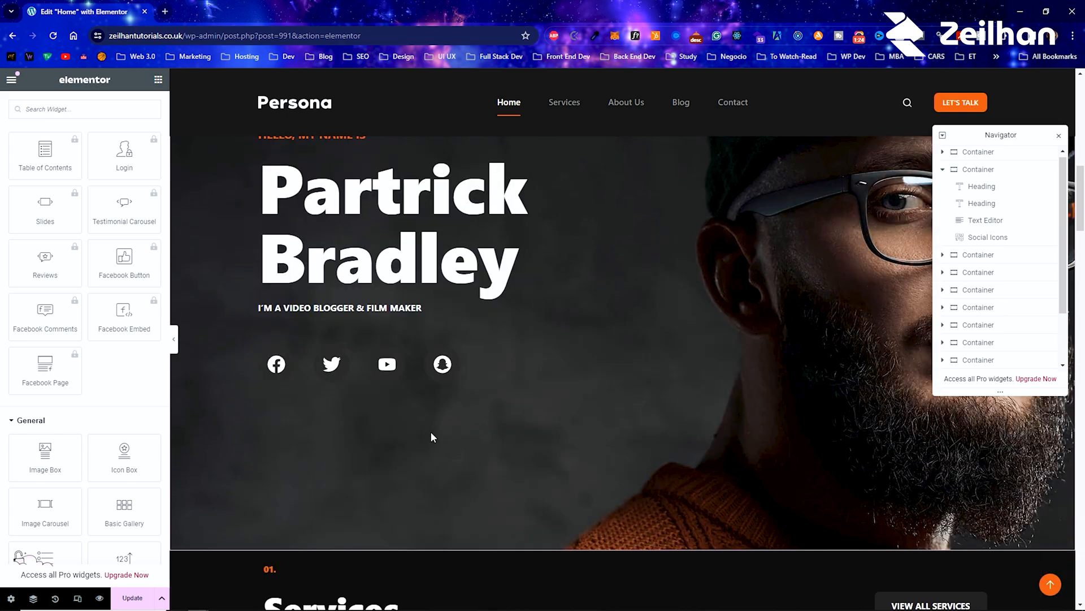
scroll(425, 432, down, 2)
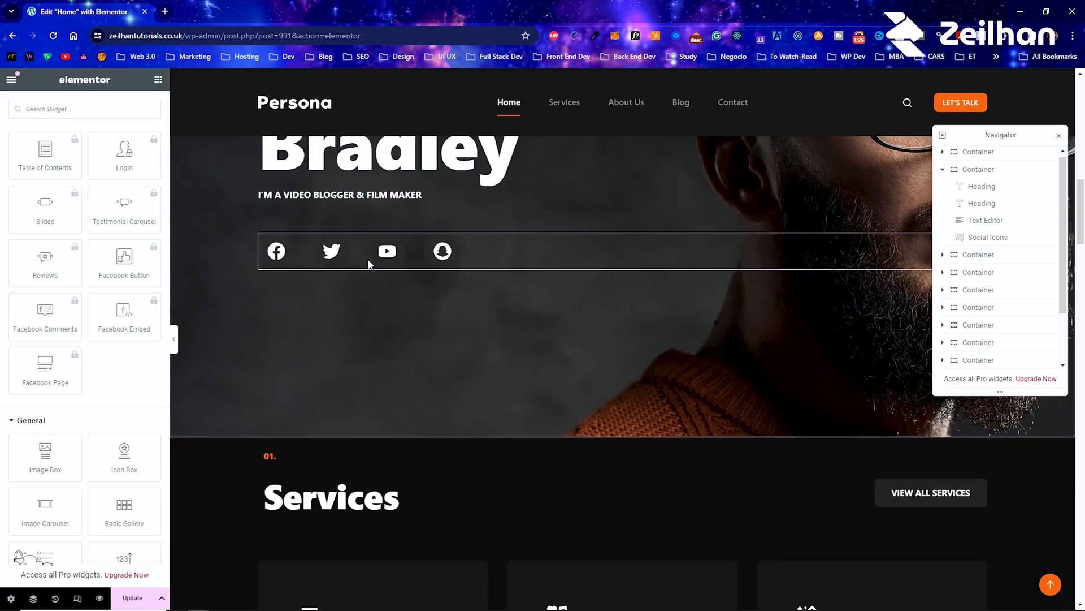
scroll(389, 261, up, 2)
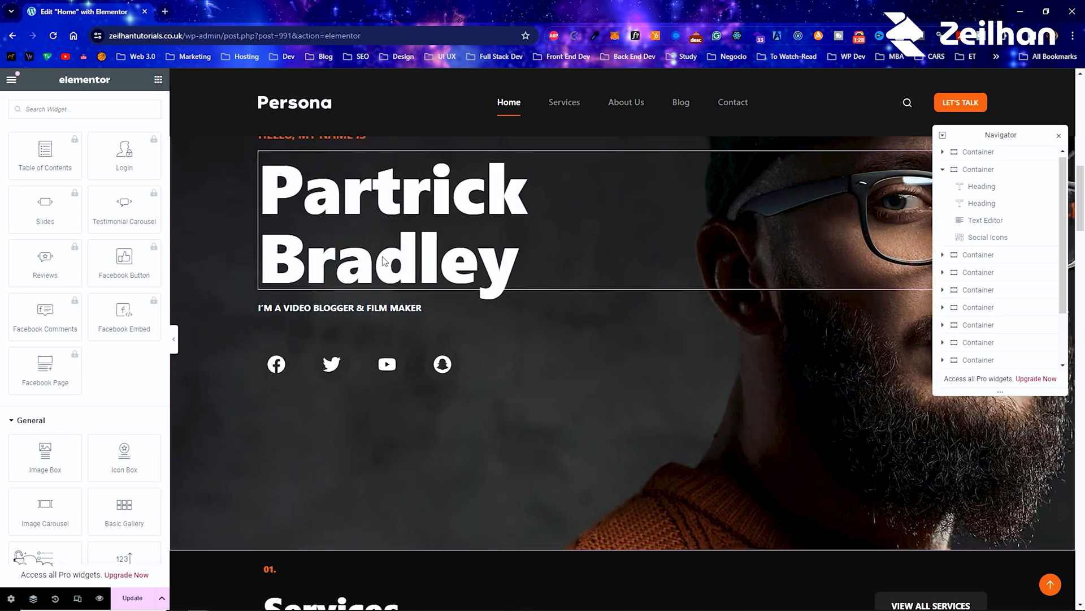
scroll(383, 262, up, 1)
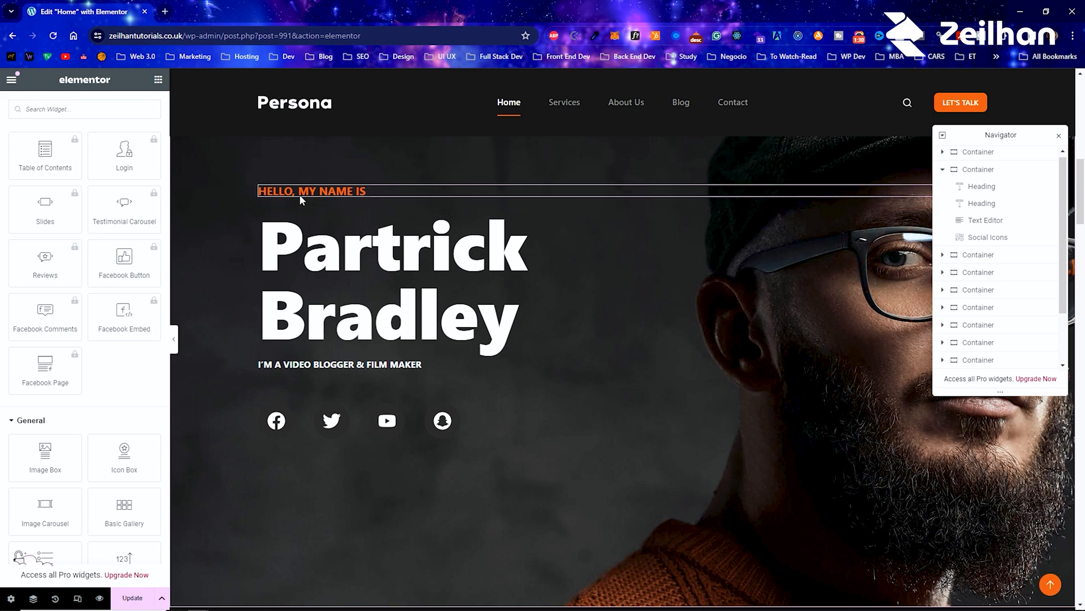
scroll(333, 362, down, 6)
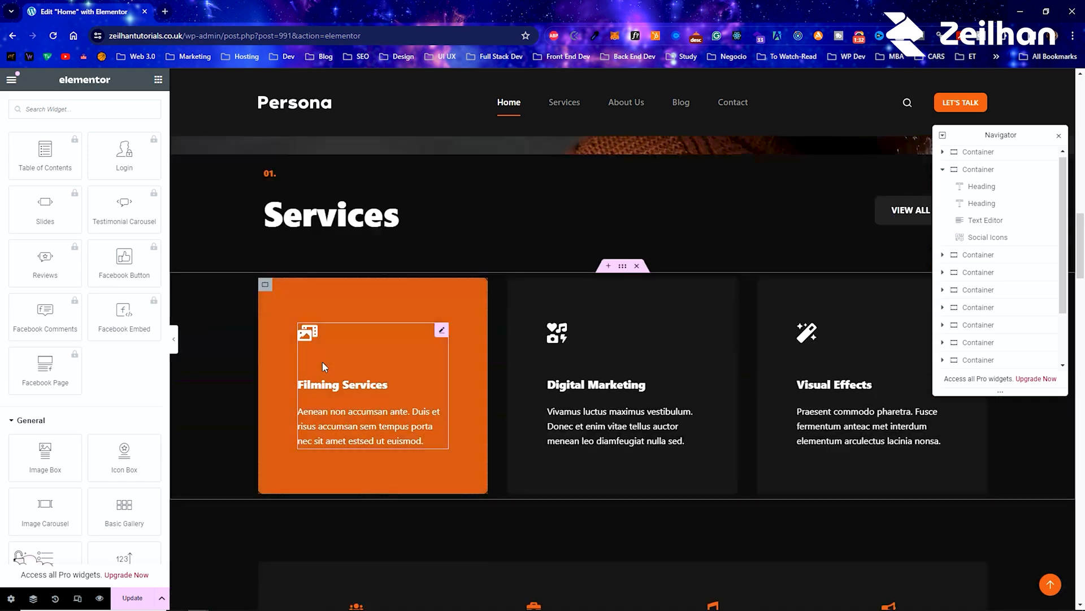
scroll(351, 406, down, 4)
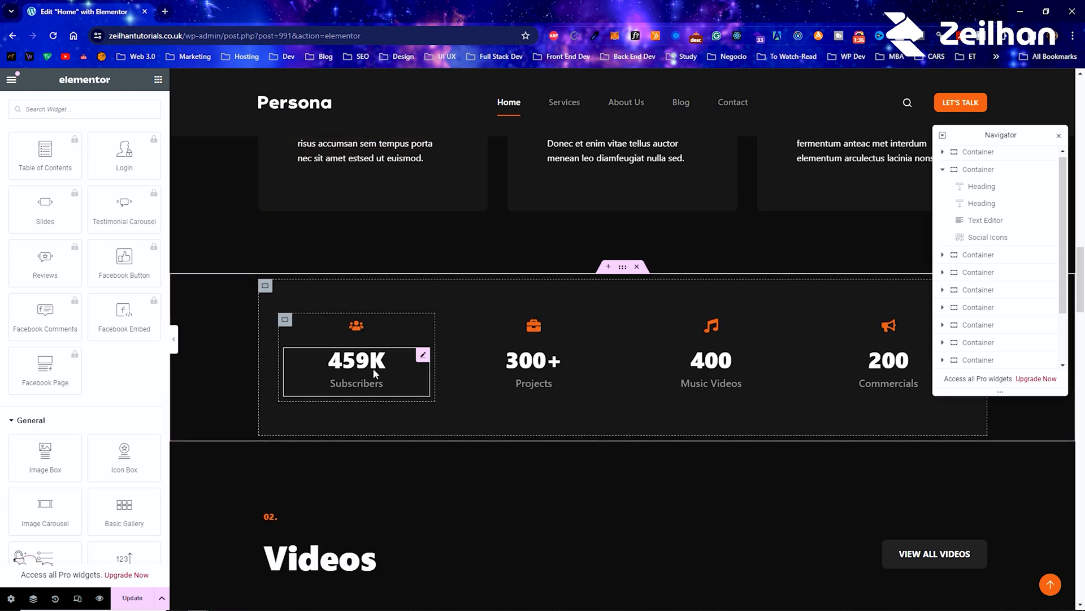
Step: Open the Subscribers counter for editing to examine its content settings, and return to the widget list
right_click(372, 368)
click(432, 352)
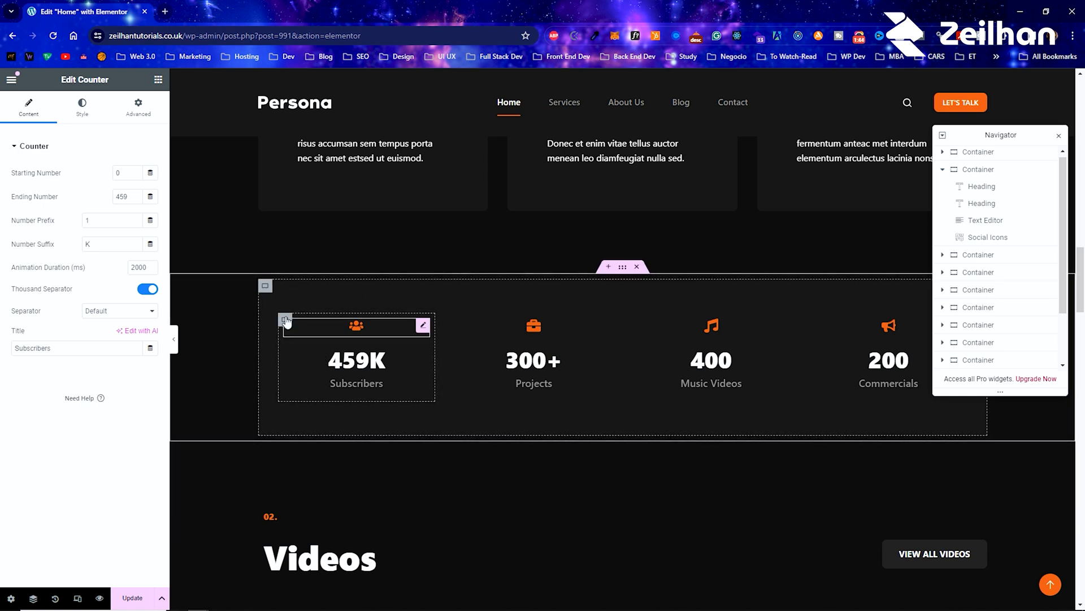
click(158, 79)
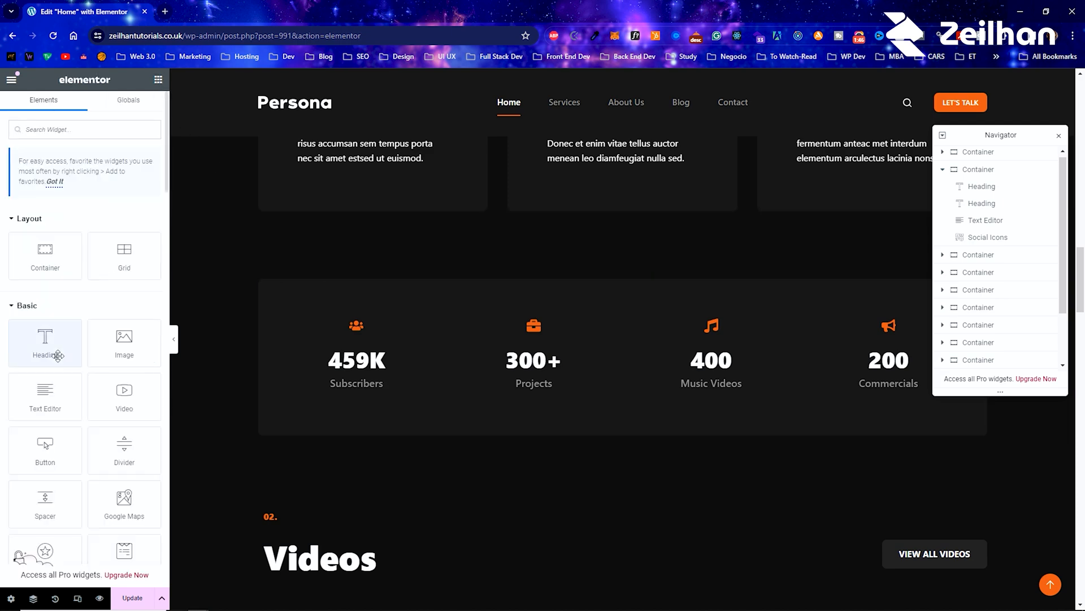
Step: Browse the widget list to review the available Basic and Pro widgets
scroll(45, 339, down, 3)
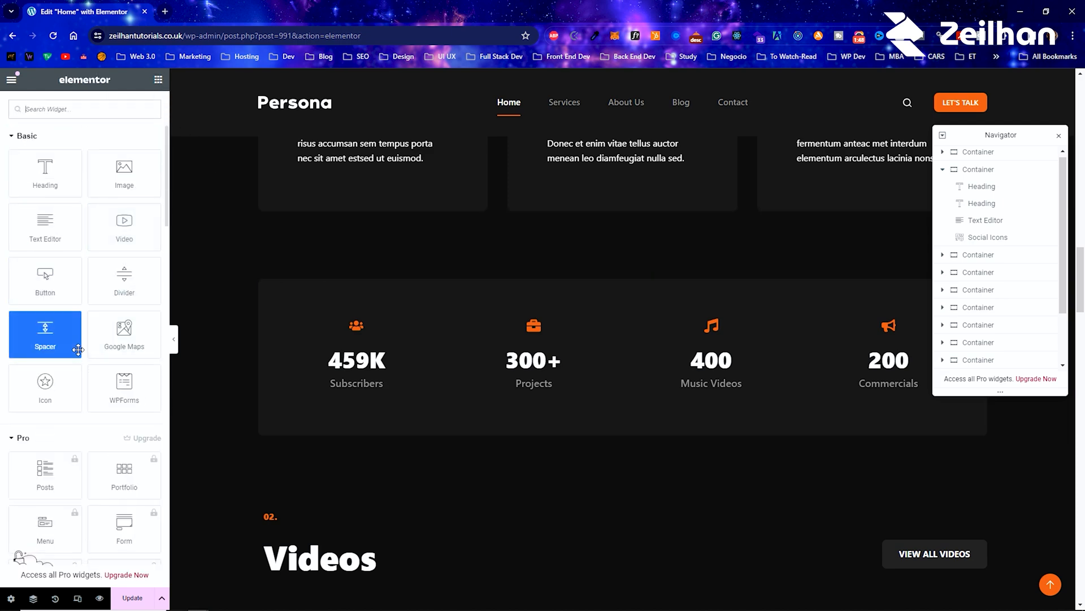
scroll(78, 349, down, 3)
scroll(68, 419, down, 2)
scroll(67, 421, down, 6)
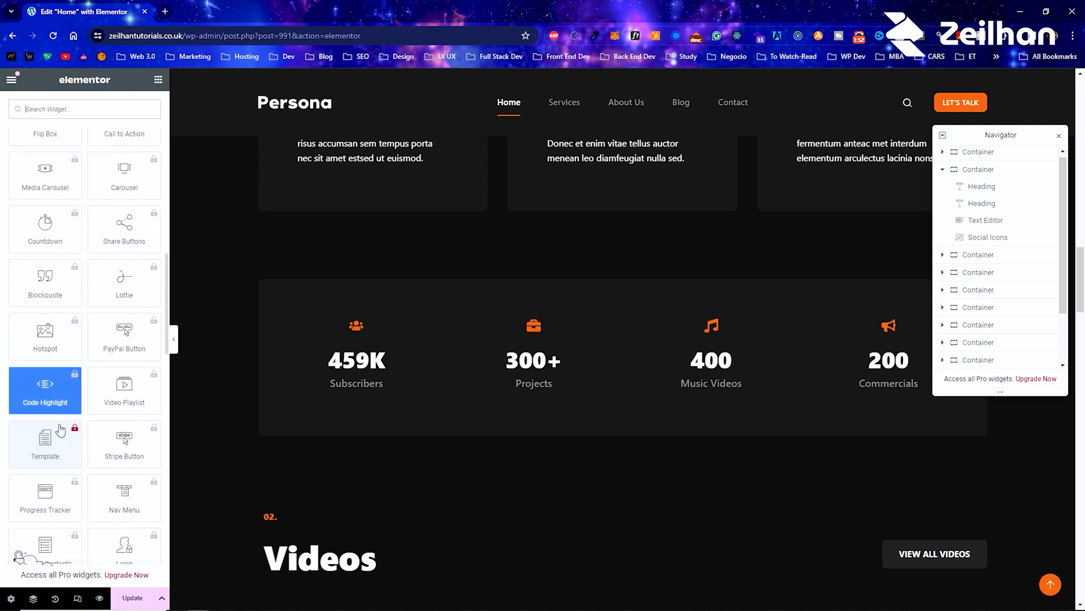
scroll(62, 427, down, 4)
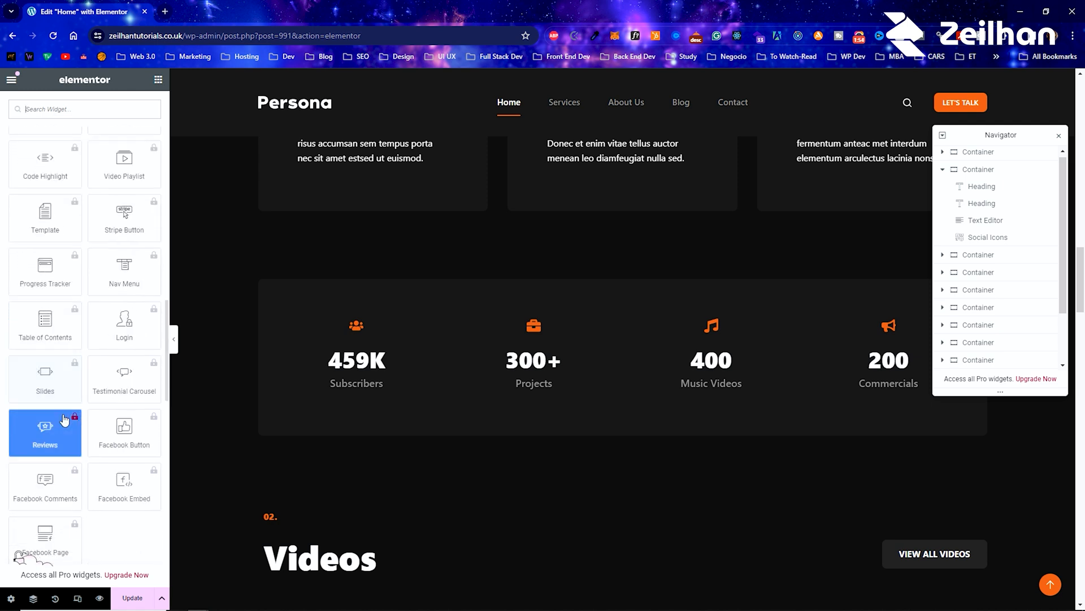
scroll(63, 419, up, 15)
scroll(64, 417, up, 5)
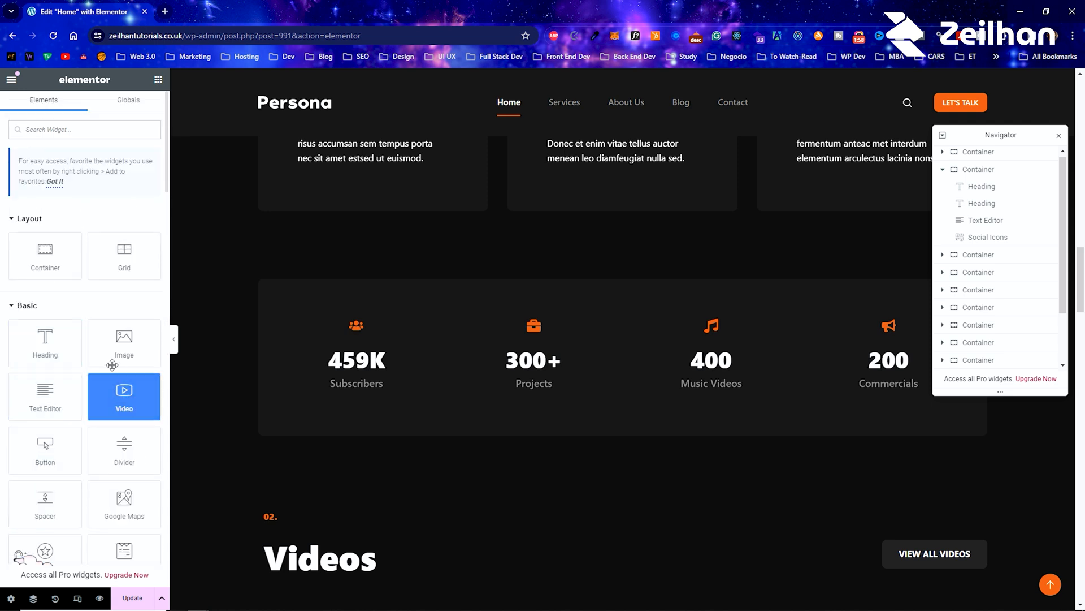
Step: Add a Google Maps widget below the Subscribers counter, and delete it again
scroll(108, 384, down, 2)
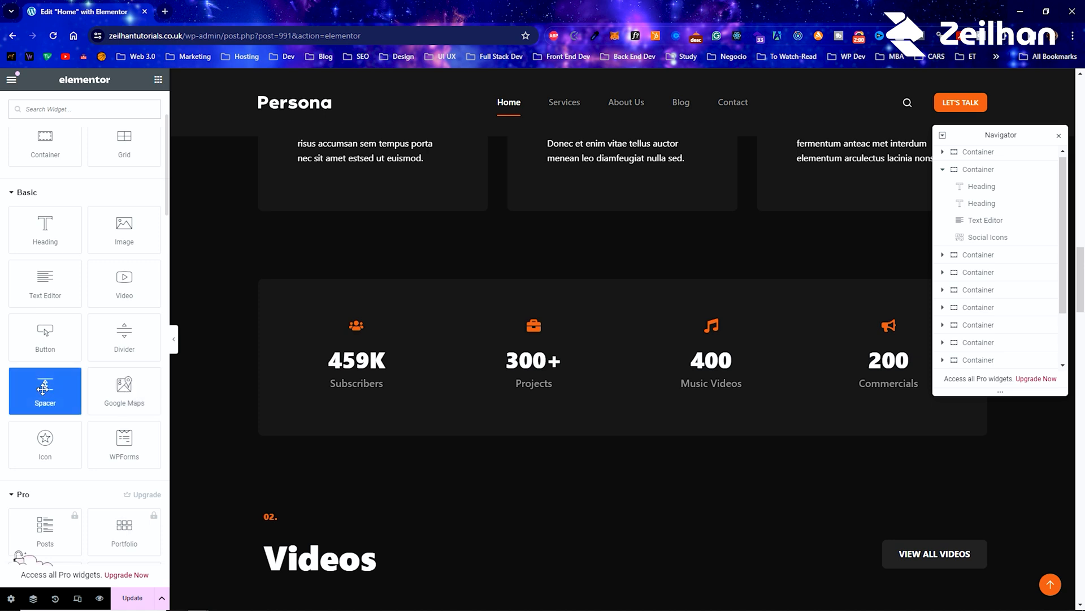
drag(124, 390, 354, 381)
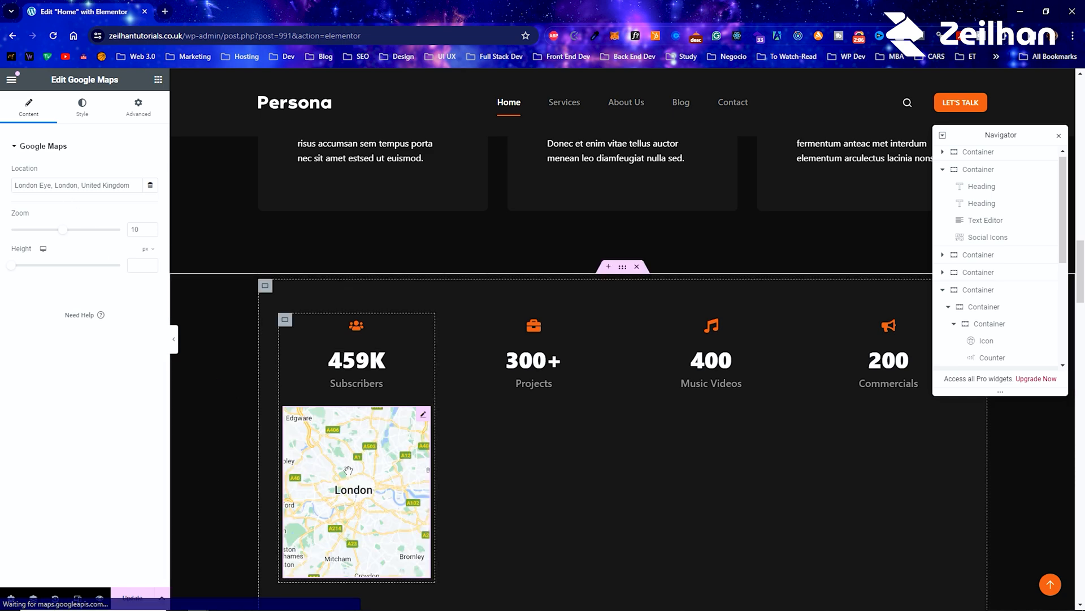
right_click(427, 425)
click(448, 595)
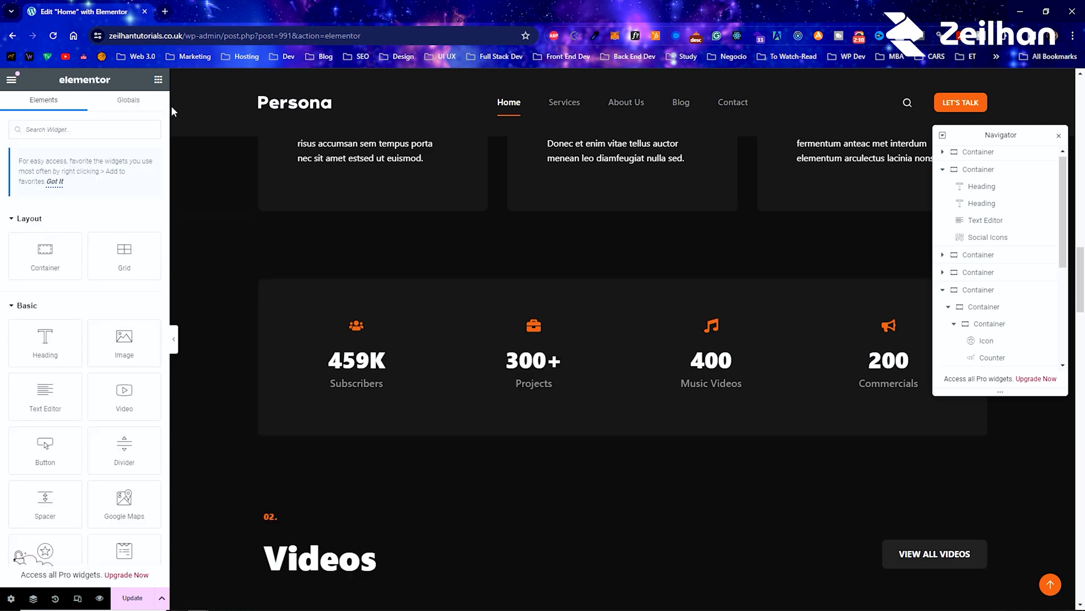
Step: Add a Basic Gallery with four media library images below the Projects counter, and delete the widget again
scroll(65, 385, down, 20)
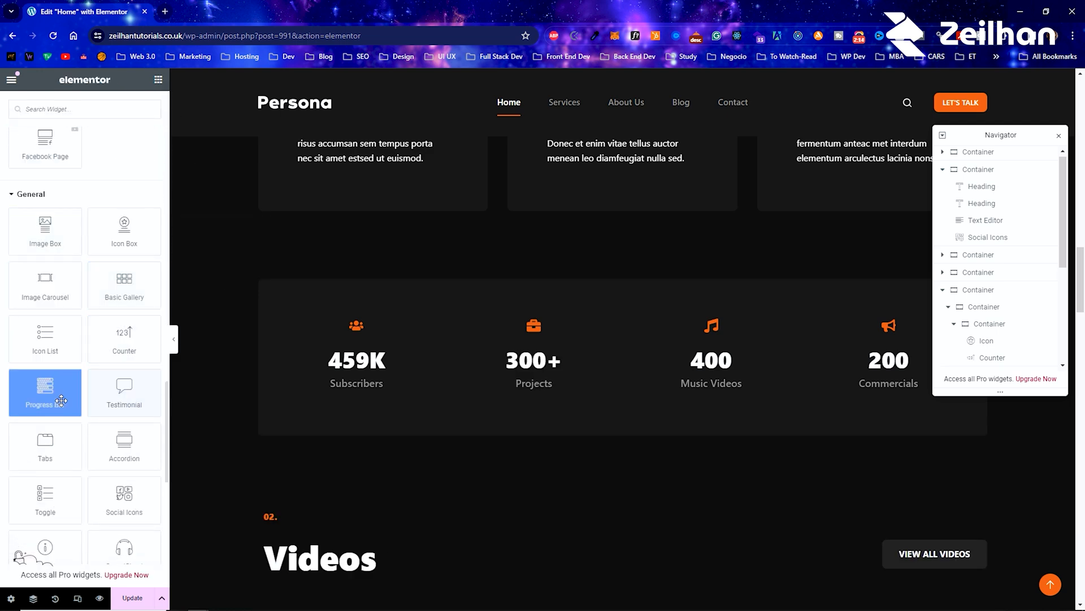
drag(132, 300, 525, 390)
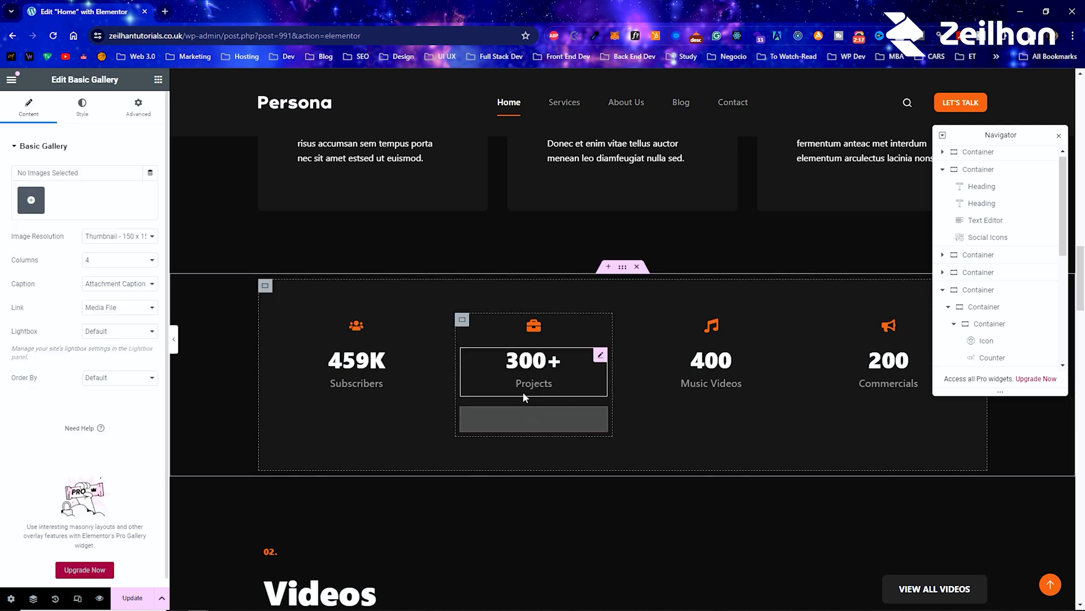
click(31, 199)
click(263, 237)
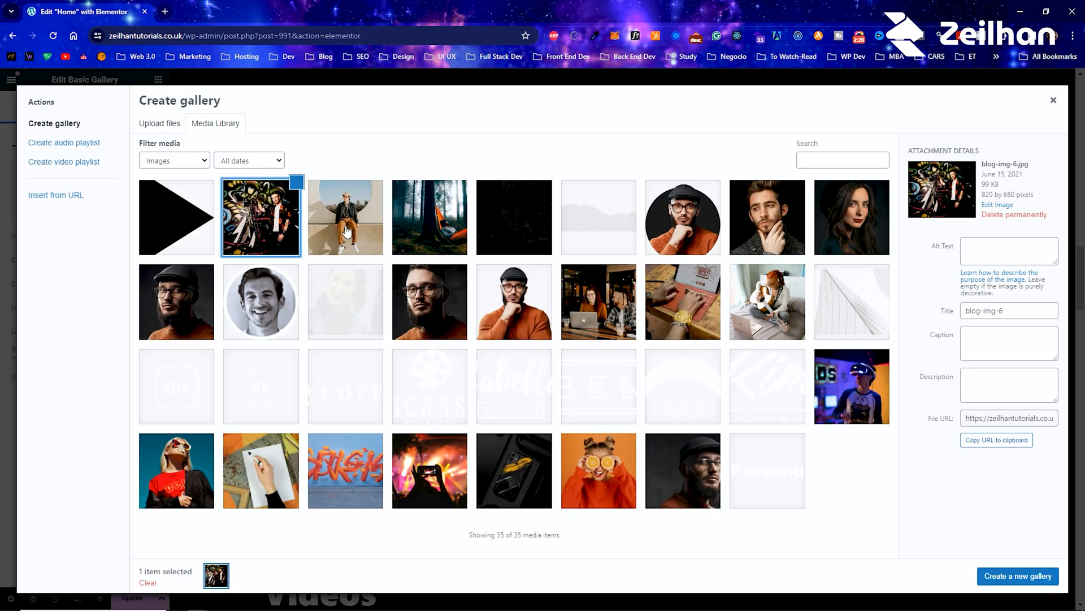
click(346, 226)
click(430, 226)
click(506, 226)
click(994, 576)
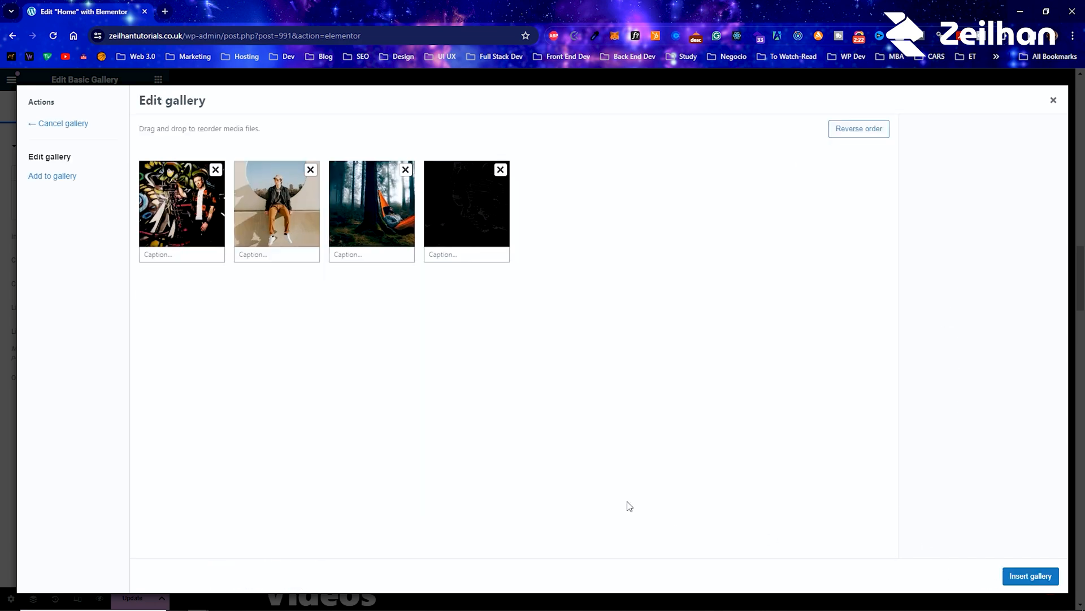
click(1012, 572)
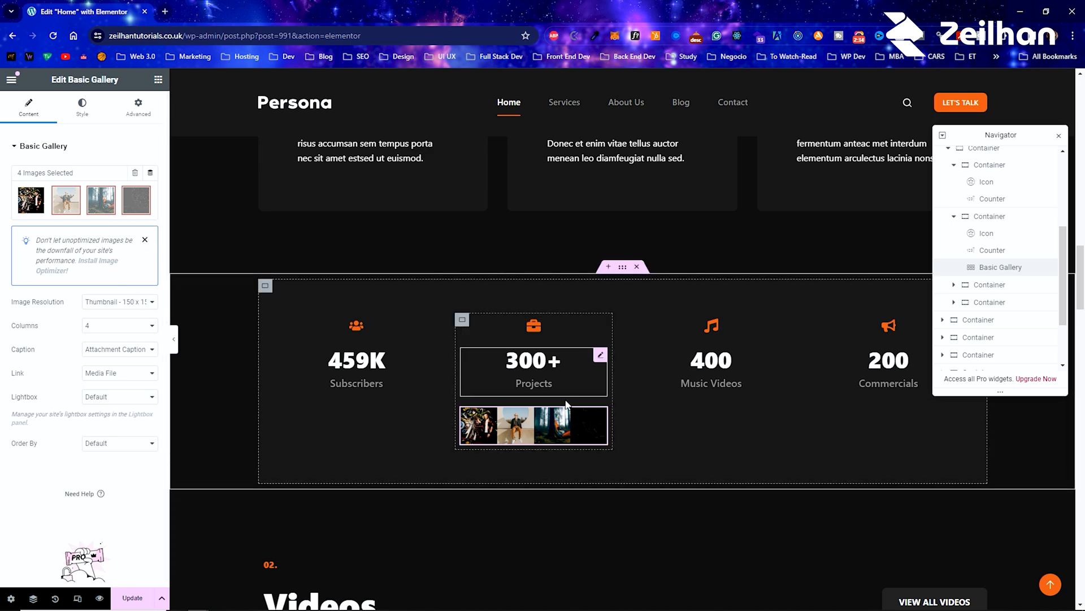
right_click(591, 420)
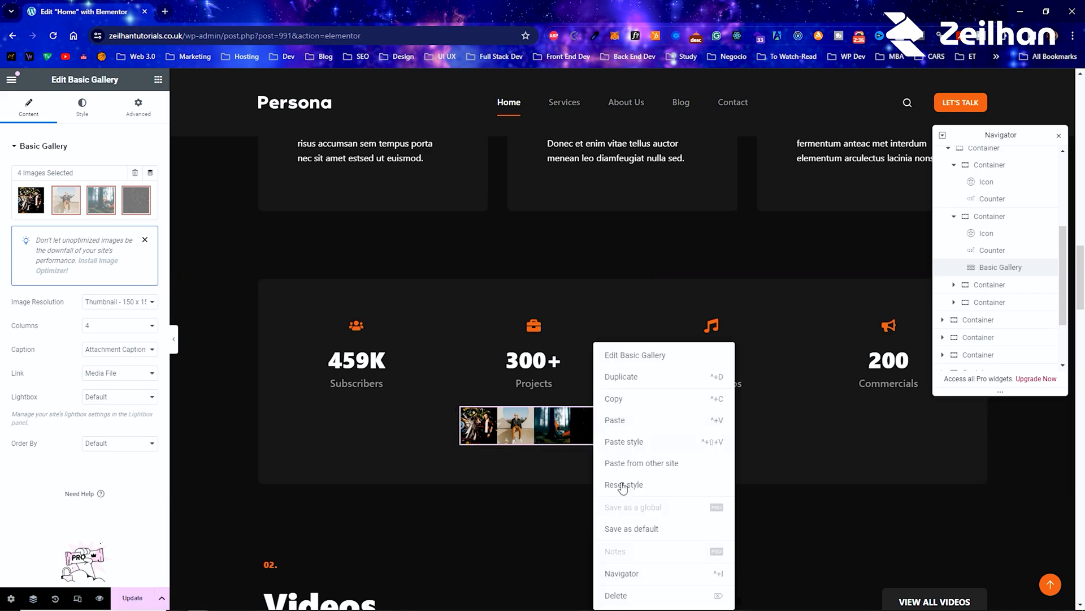
click(623, 601)
Step: Try the horizontal row direction on the recreated hero container, and switch it back to the vertical column direction
scroll(301, 368, up, 10)
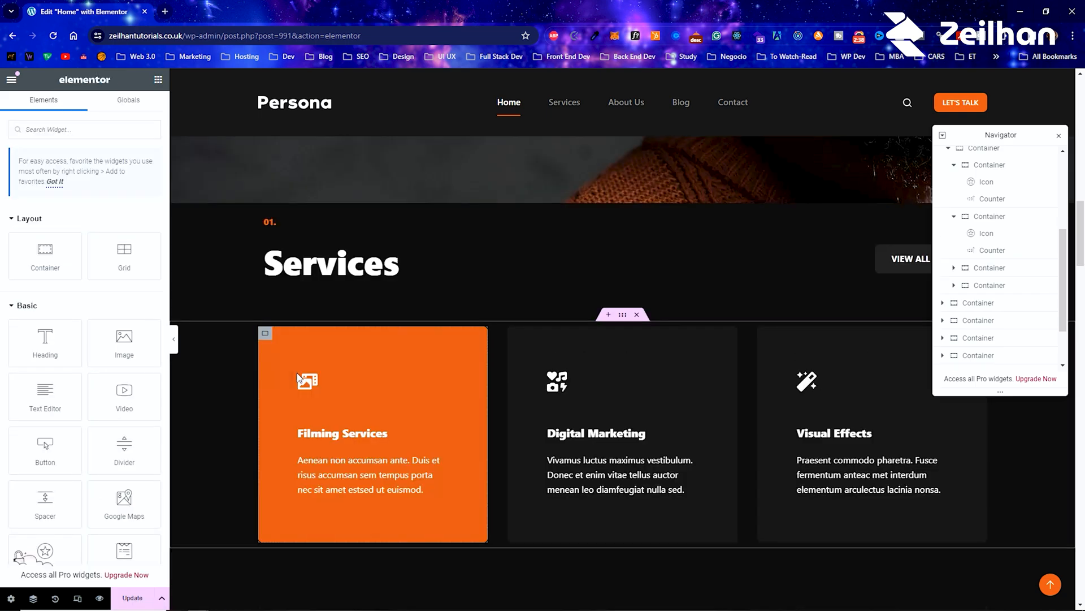
scroll(454, 354, down, 2)
scroll(490, 277, up, 1)
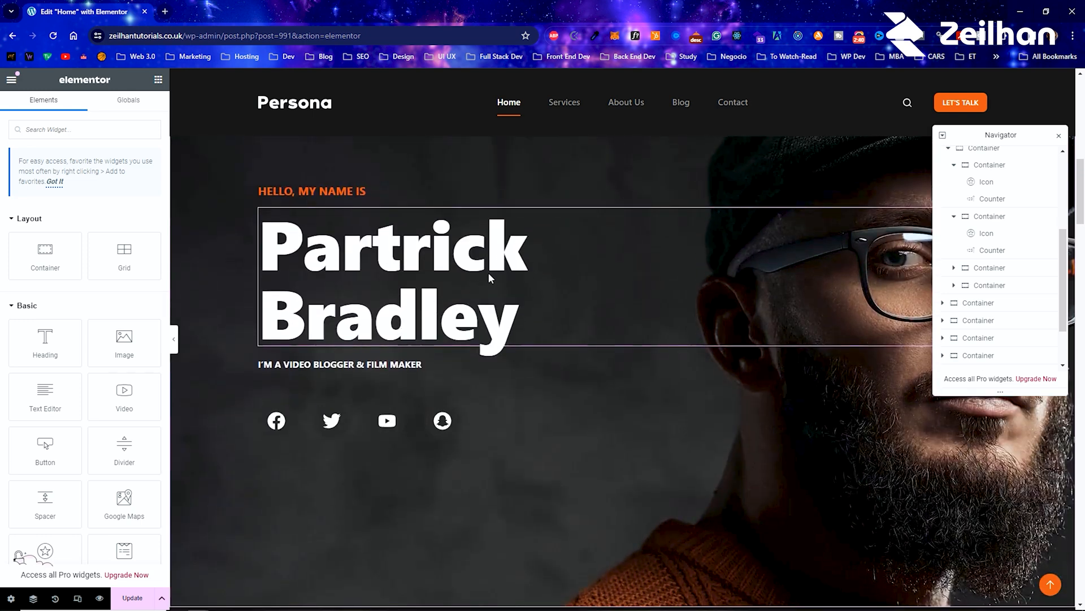
right_click(209, 295)
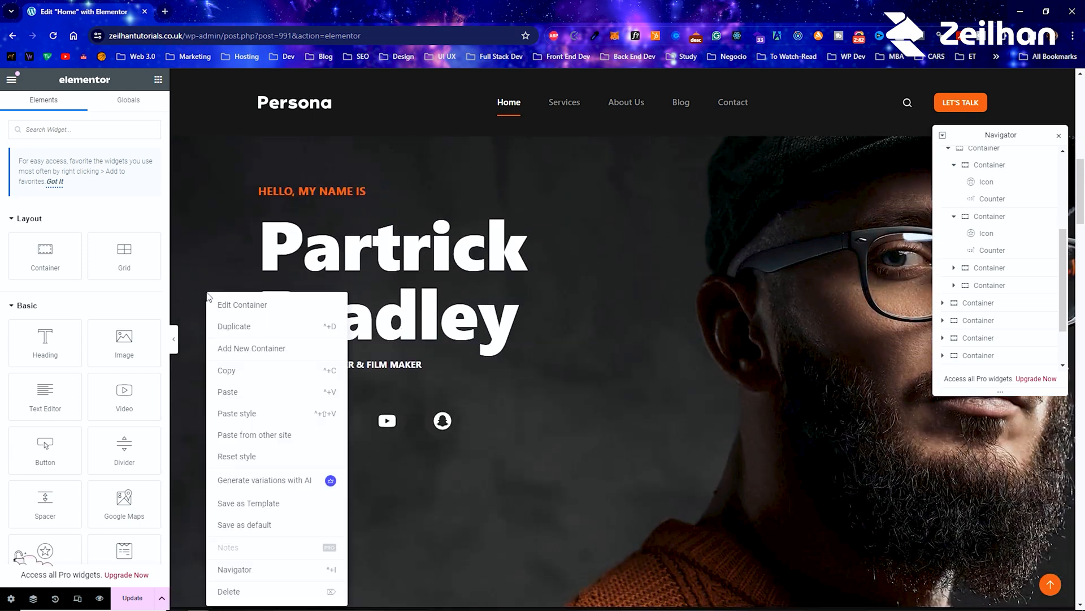
click(225, 307)
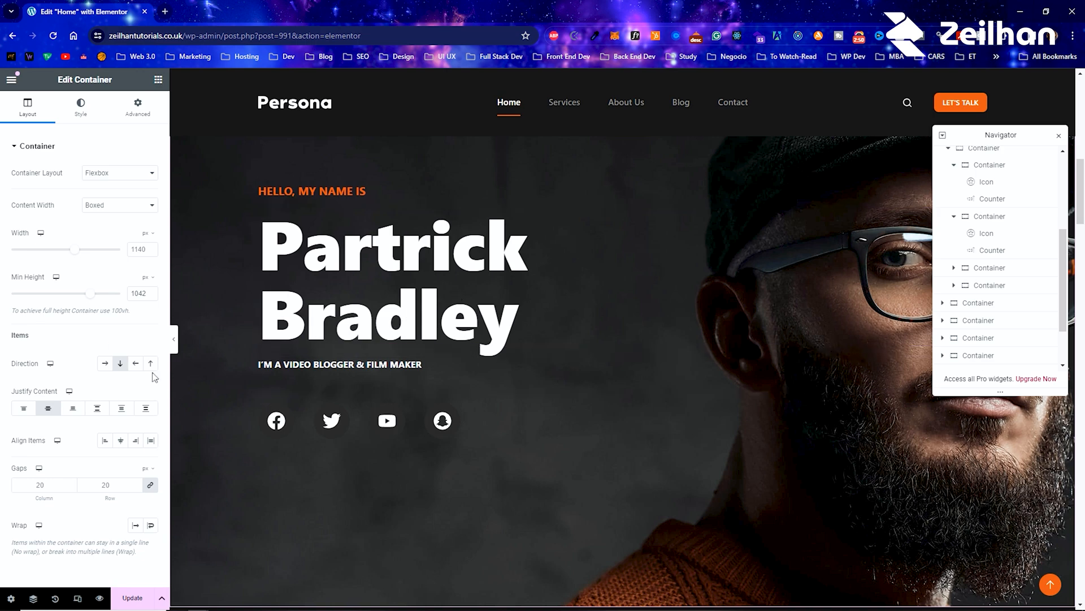
click(104, 363)
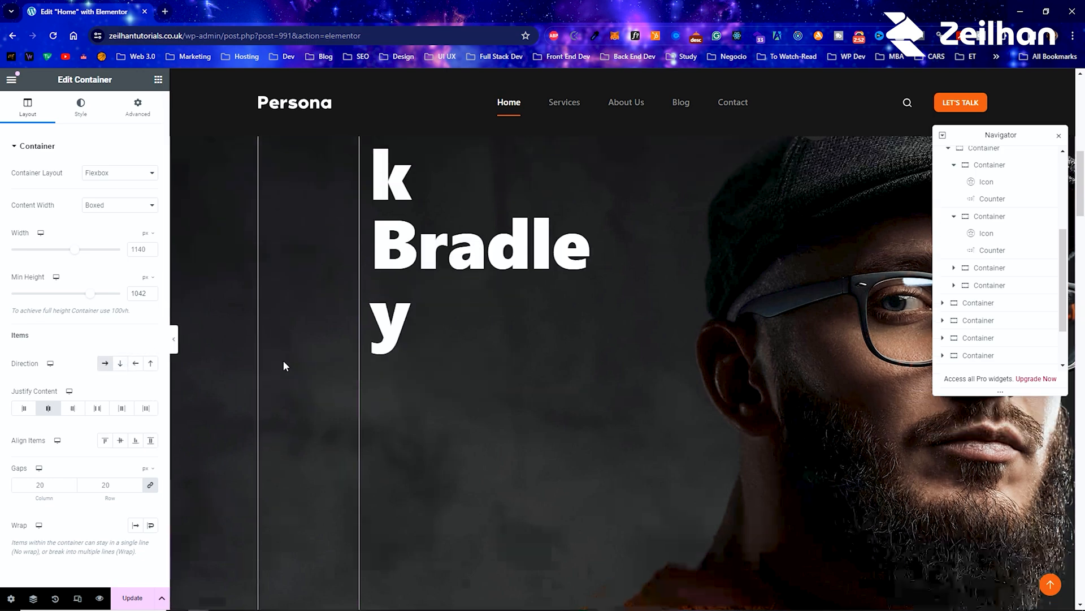
scroll(283, 360, up, 4)
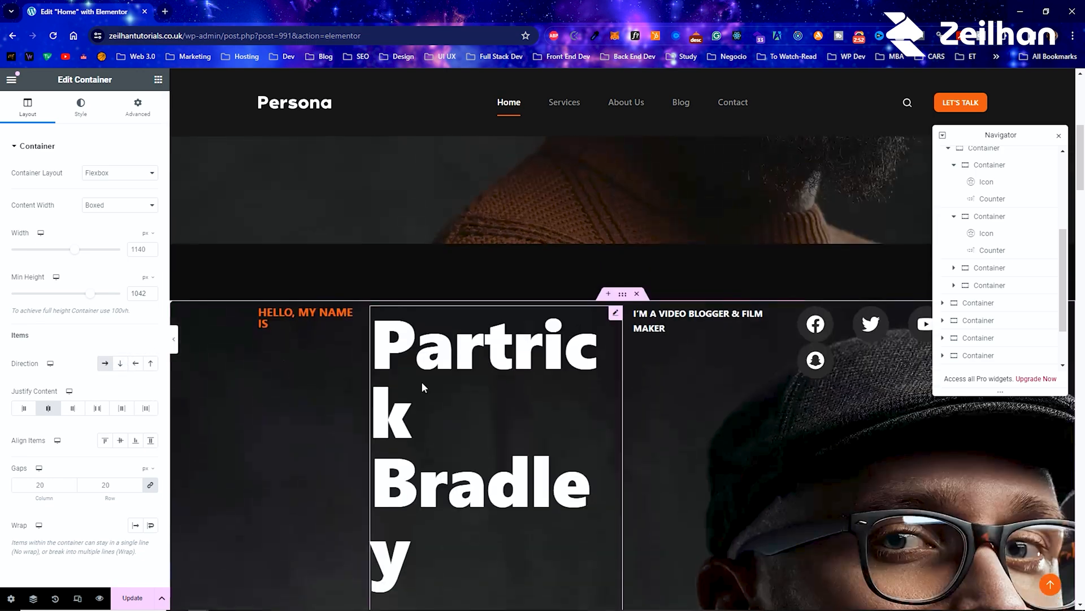
click(115, 368)
Step: Try the Start, Space Between and Space Evenly content justifications on the recreated hero container
scroll(96, 395, down, 2)
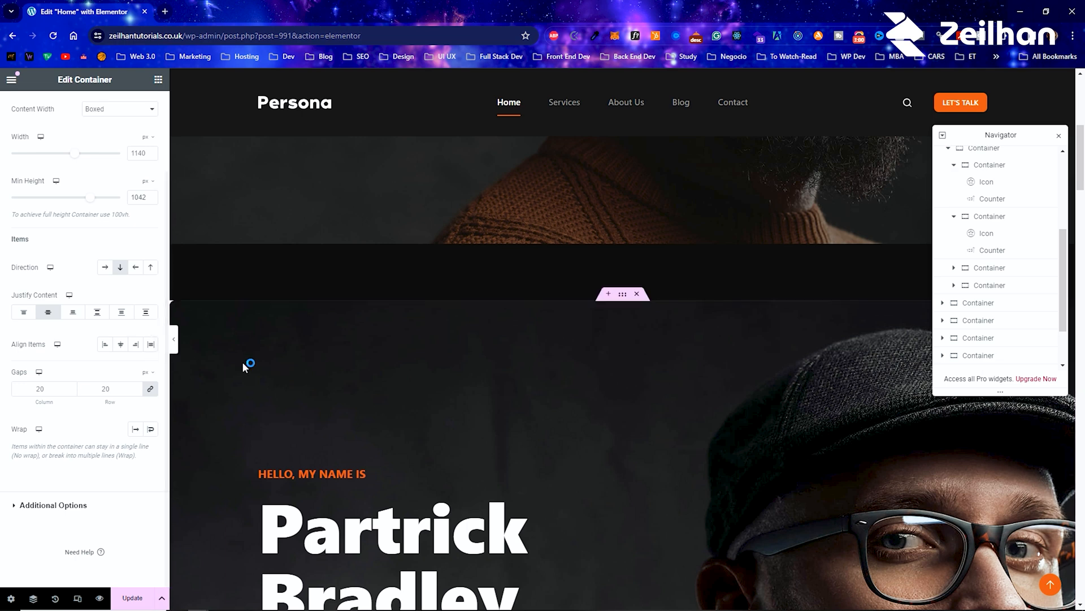
scroll(266, 370, down, 4)
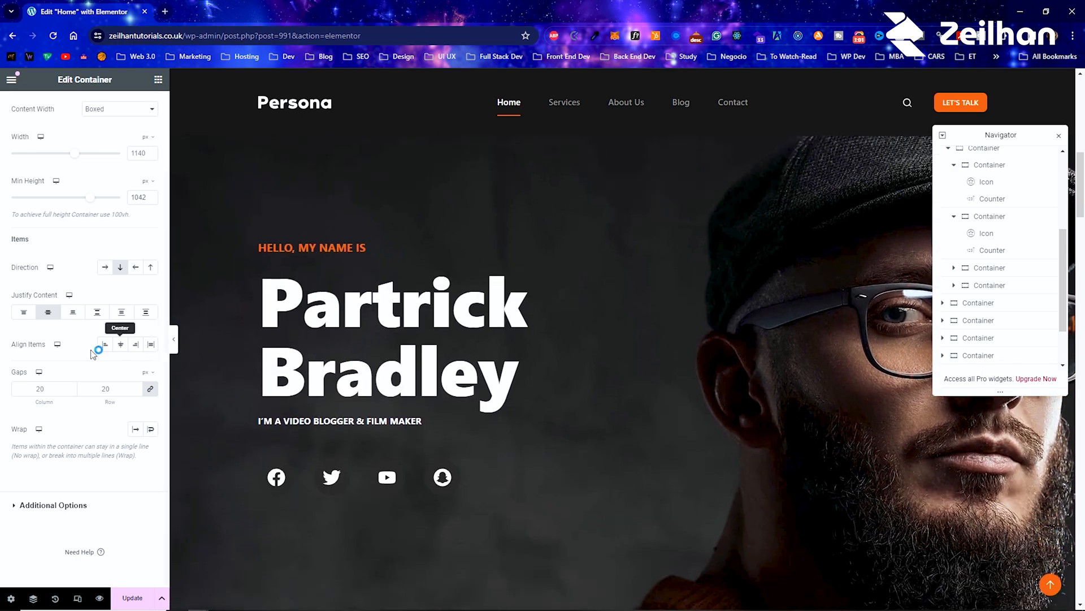
click(23, 314)
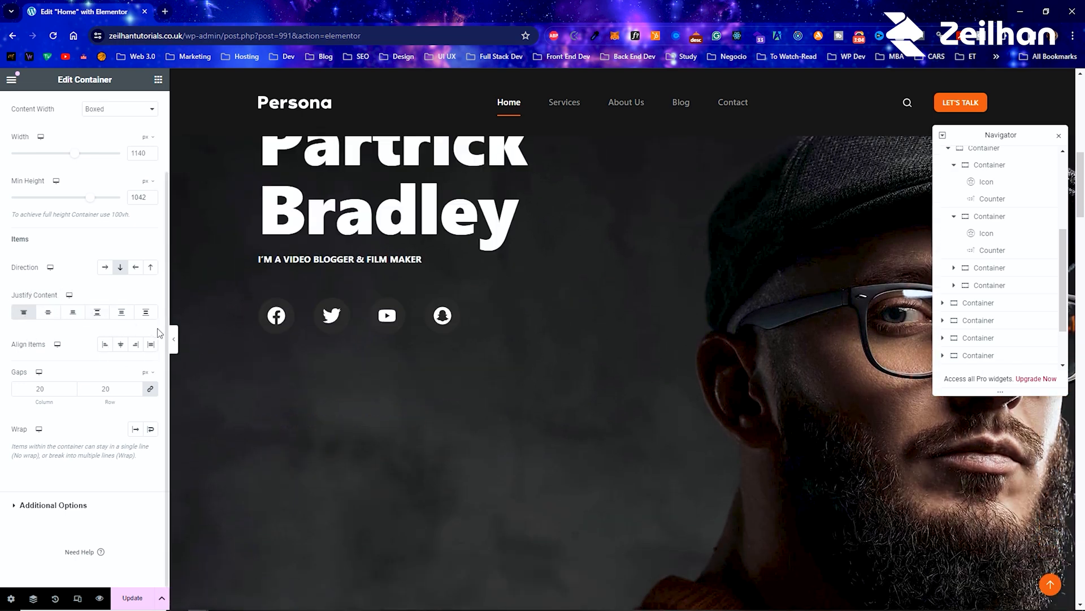
click(106, 318)
click(145, 320)
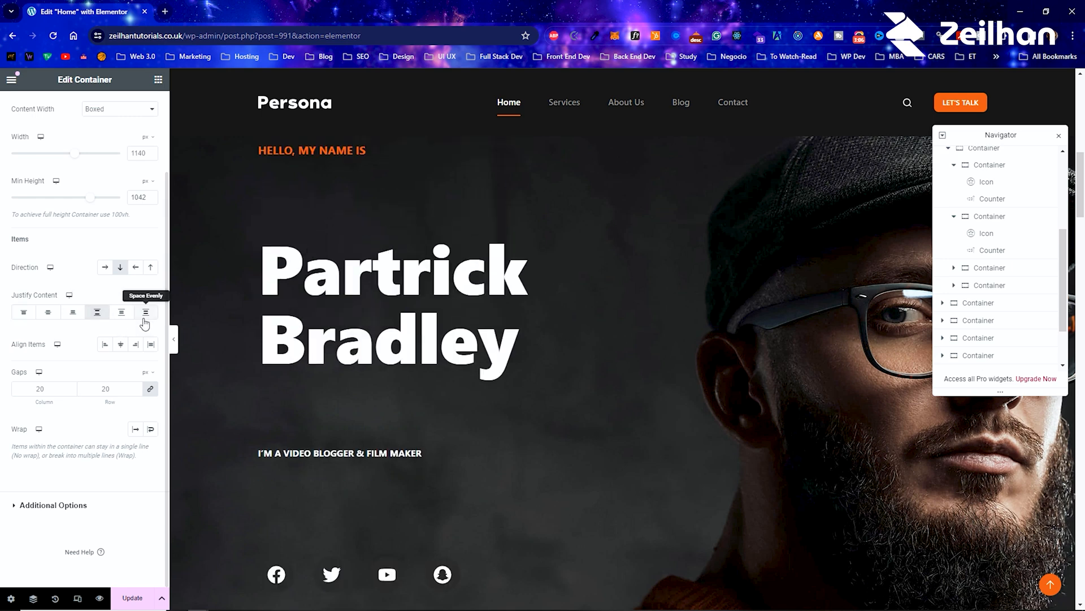
Step: Set the hero container's minimum height to 818 px and justify its content to Center
scroll(74, 279, up, 1)
mouse_move(93, 261)
mouse_down()
mouse_move(49, 261)
mouse_move(76, 267)
mouse_up()
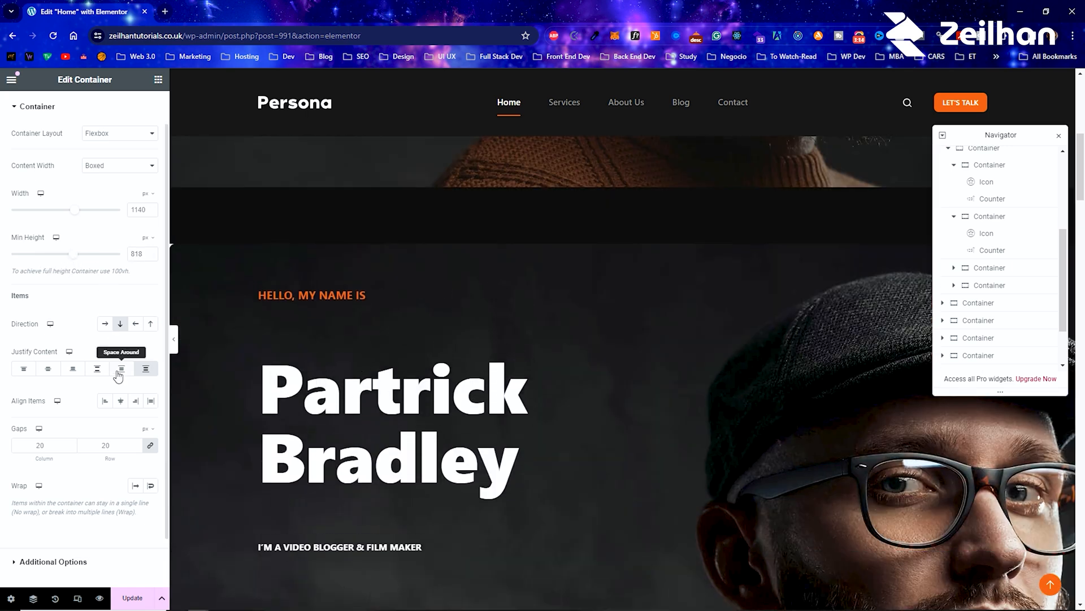
click(48, 368)
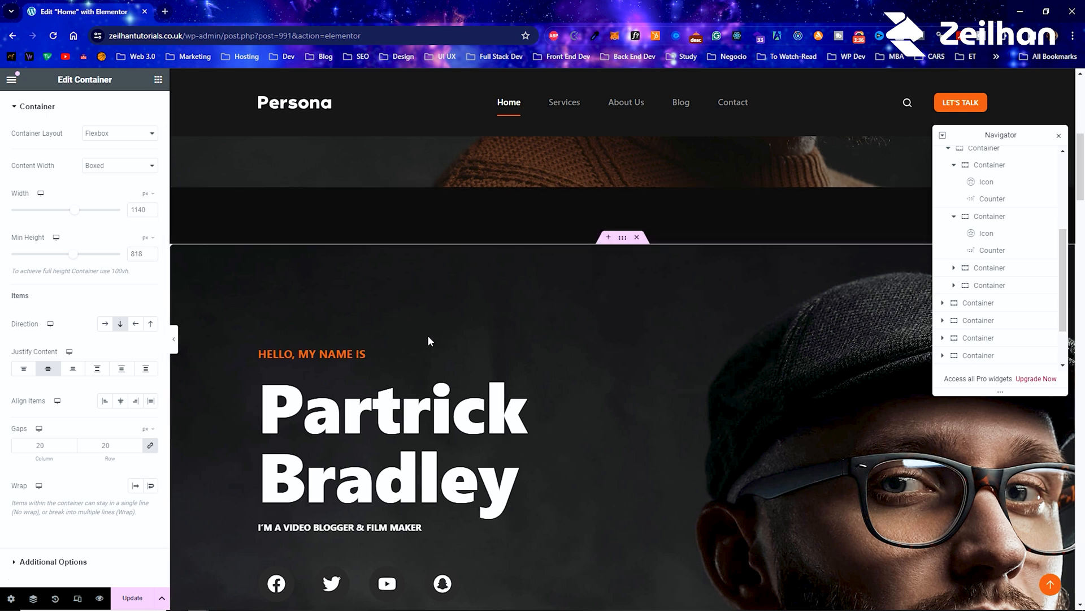
Step: Insert a new Flexbox container with the single-column structure directly above the recreated hero container
click(609, 240)
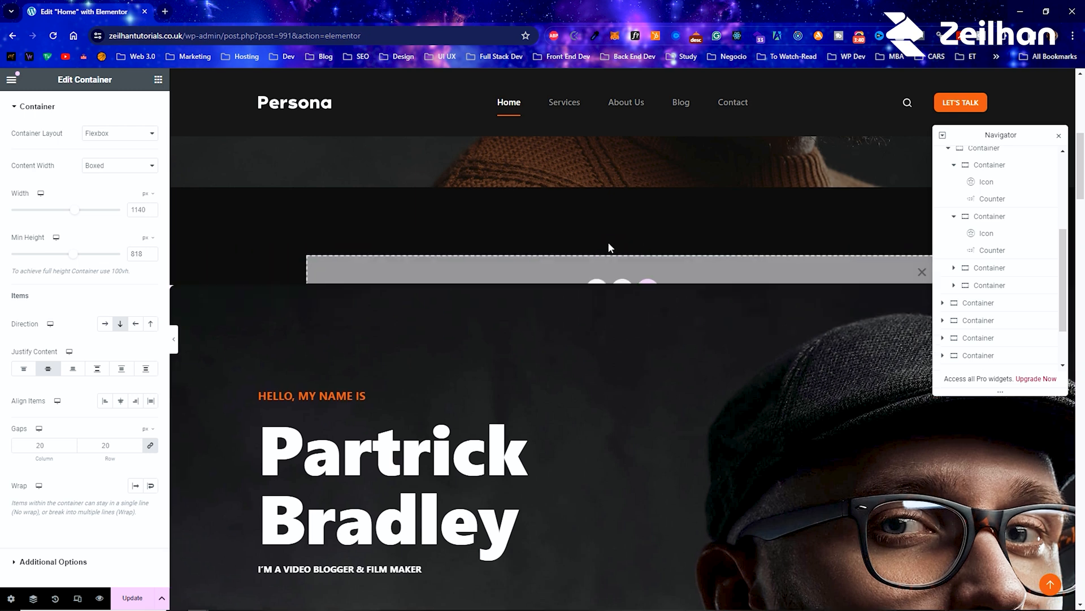
click(597, 292)
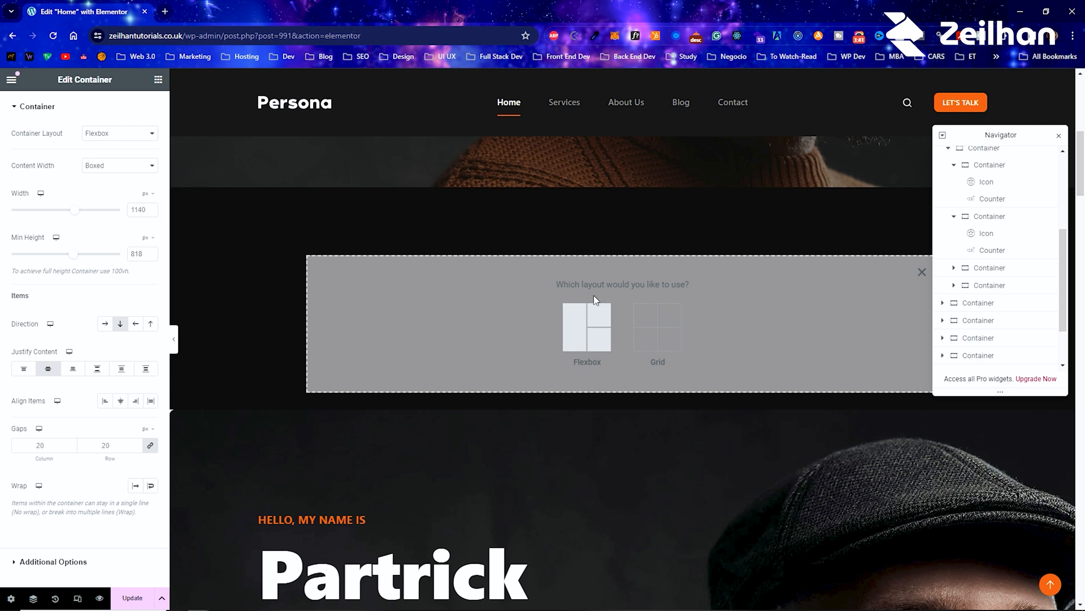
click(584, 333)
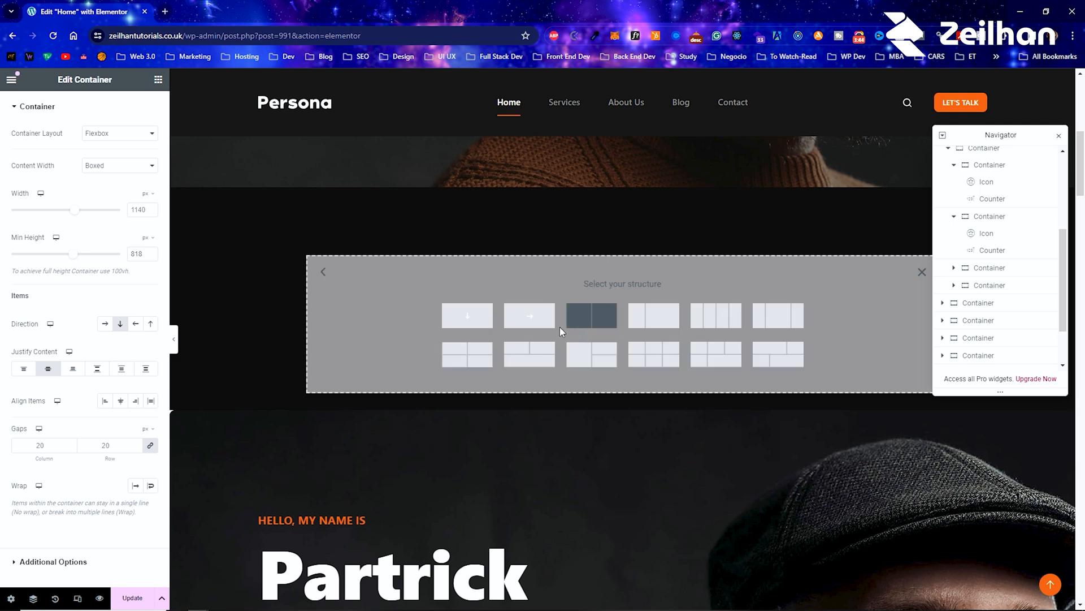
click(468, 320)
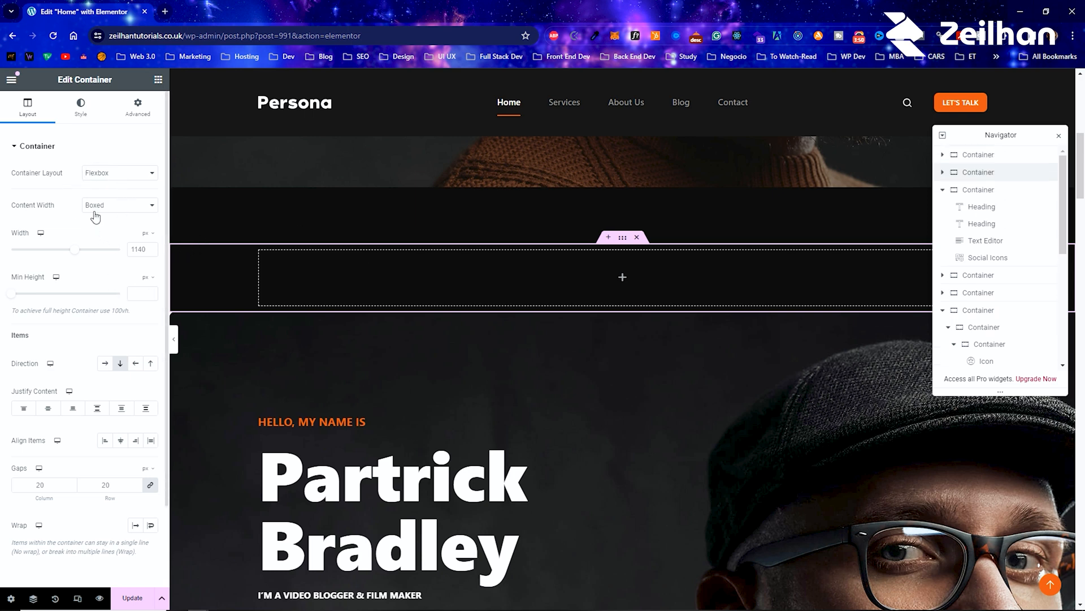
Step: Add a Heading widget to the new container and nest another container below it
click(159, 81)
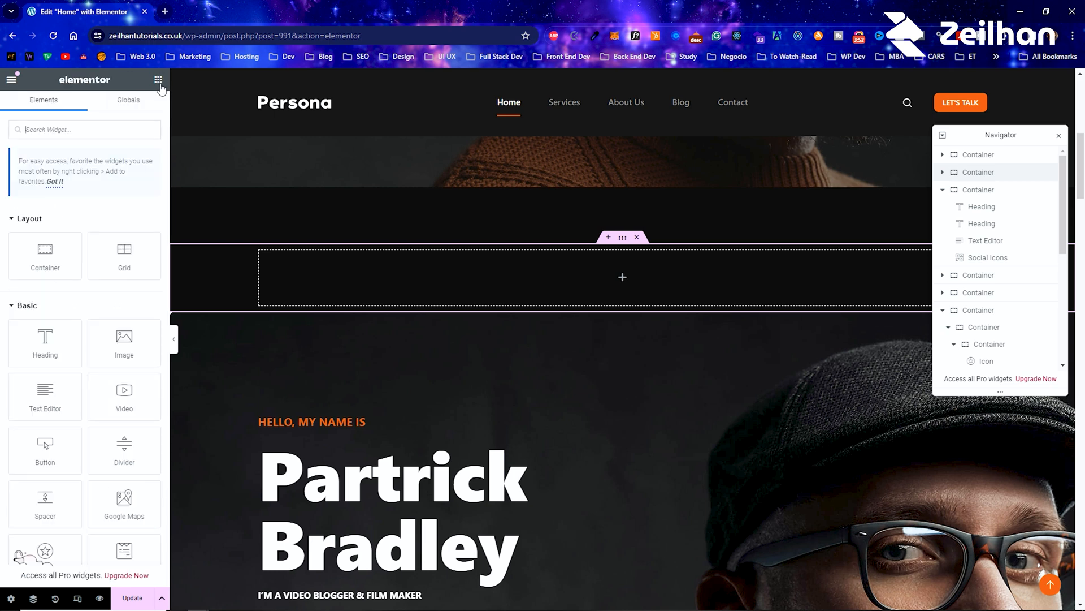
drag(45, 342, 428, 279)
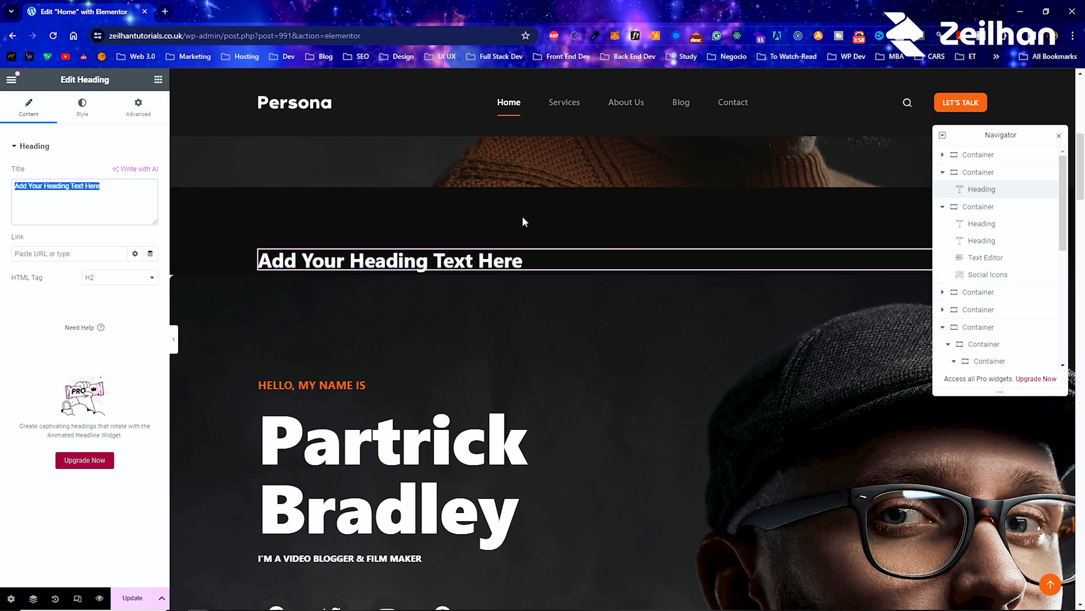
click(159, 84)
drag(45, 256, 363, 271)
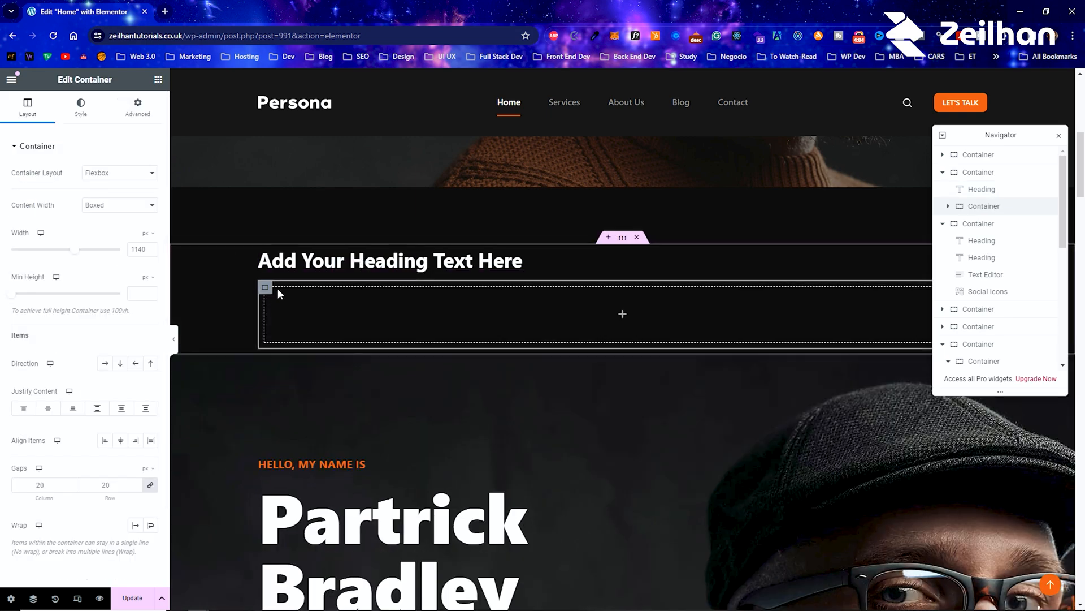
Step: Place a Grid inside the nested container and set its number of rows to 1
click(158, 79)
drag(125, 254, 422, 321)
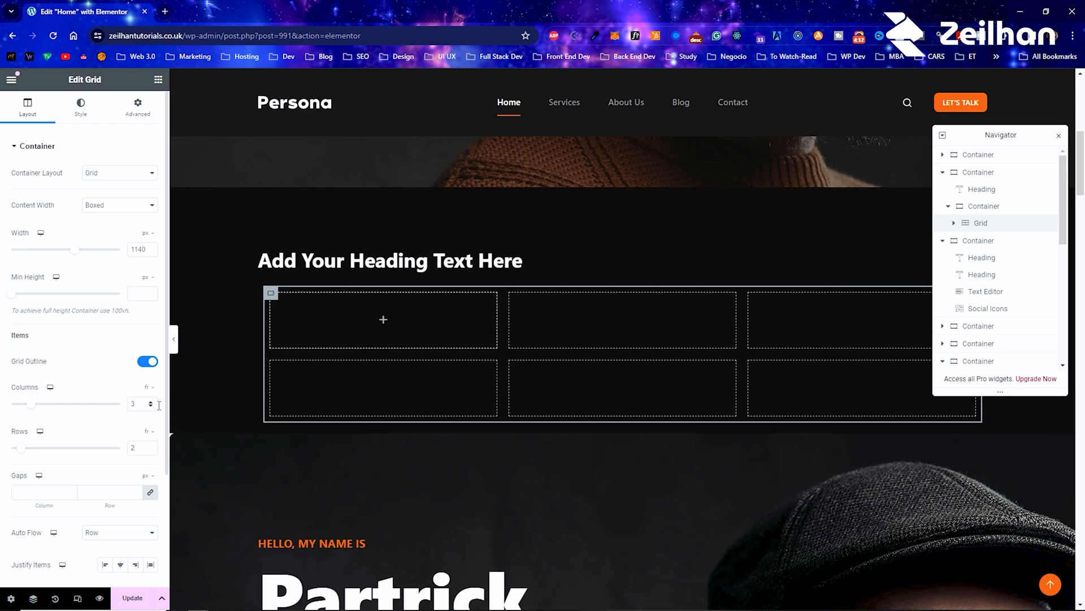
click(150, 450)
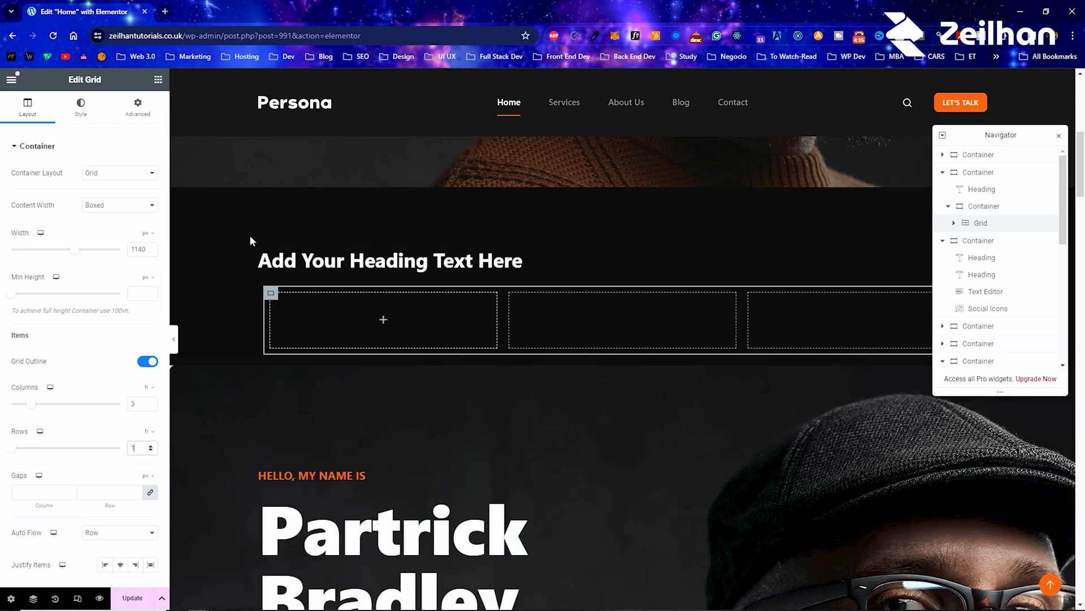
click(158, 79)
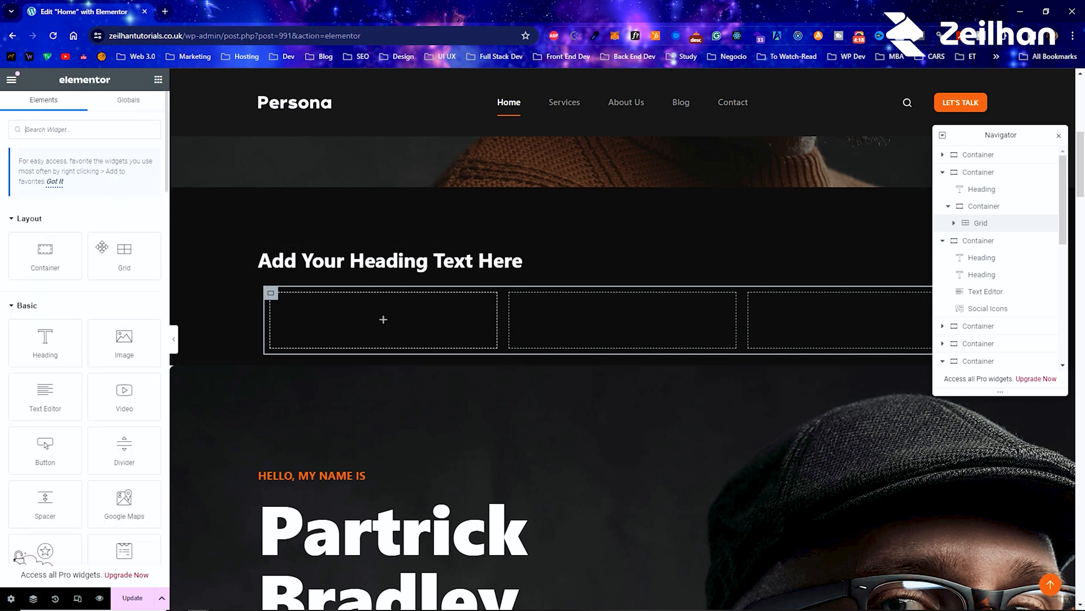
Step: Place a Button widget in the grid's first cell and a Google Maps widget in its second cell
drag(54, 455, 432, 316)
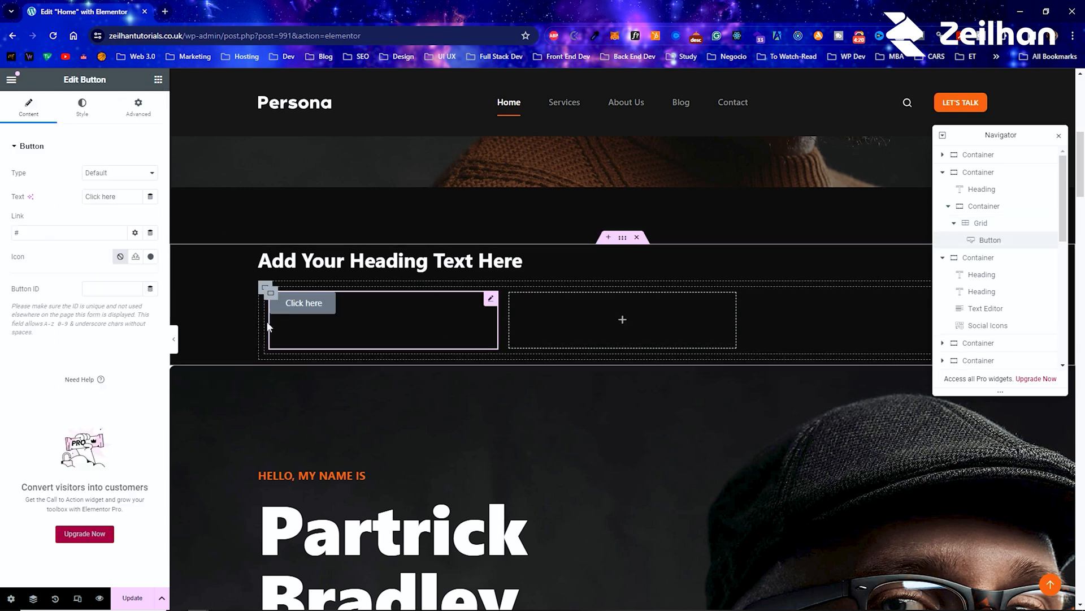
click(158, 79)
drag(129, 494, 591, 311)
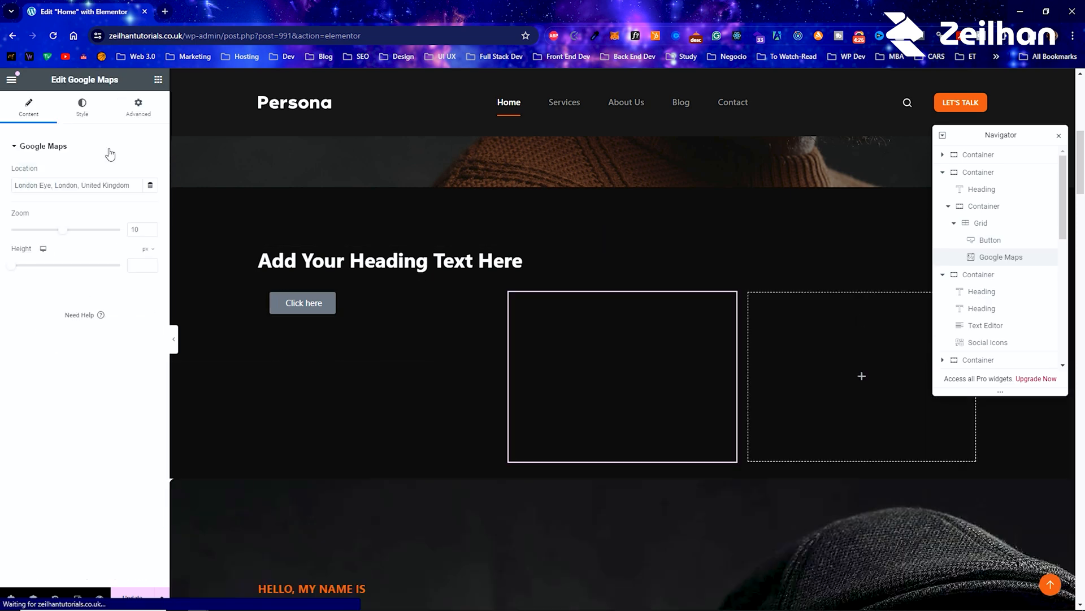
Step: Place an Image Carousel widget in the grid's empty third cell
click(157, 80)
scroll(85, 388, down, 15)
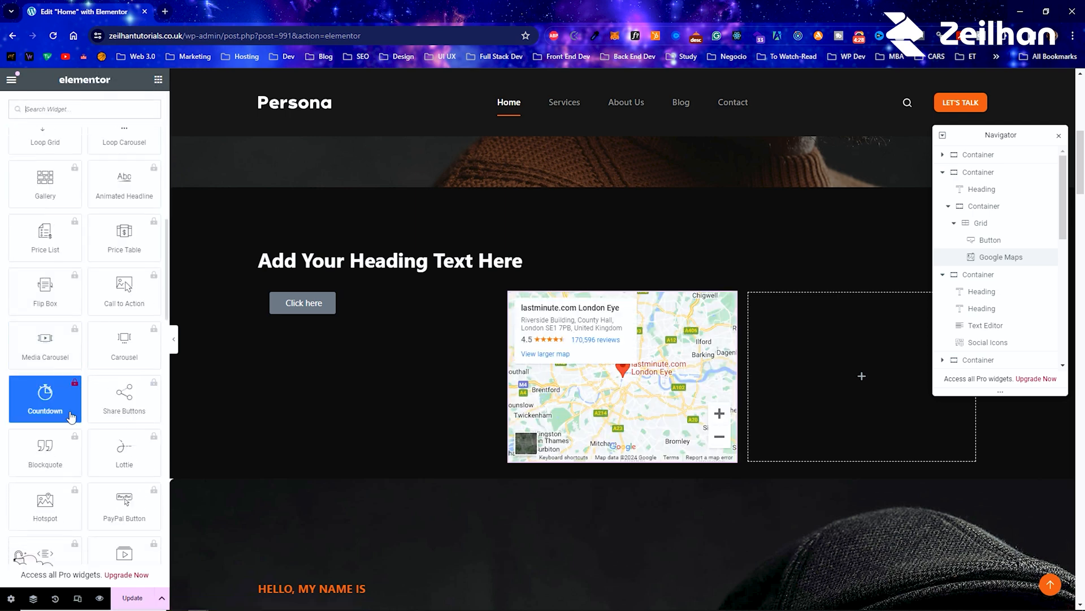
scroll(70, 416, down, 10)
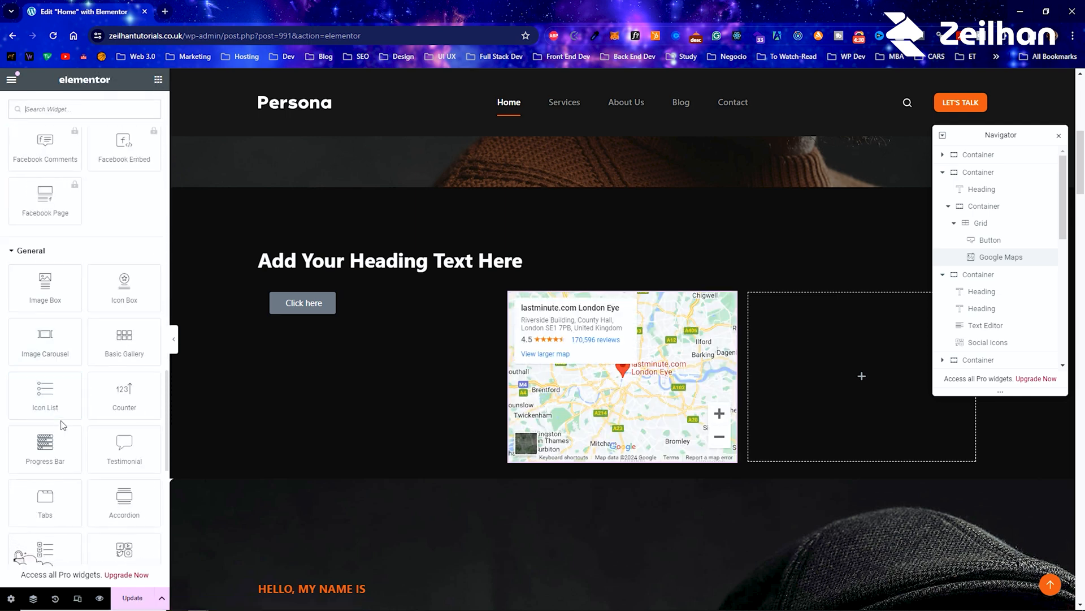
drag(69, 336, 800, 356)
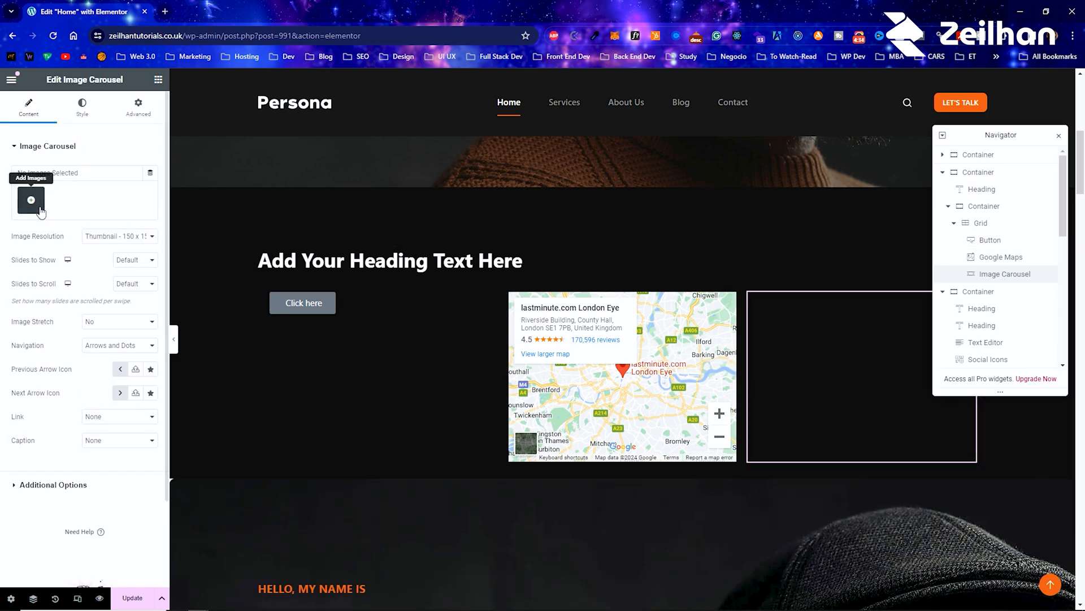
Step: Fill the image carousel with a new gallery of five media library images, from the third through the seventh in the first row
click(31, 200)
click(346, 221)
click(429, 220)
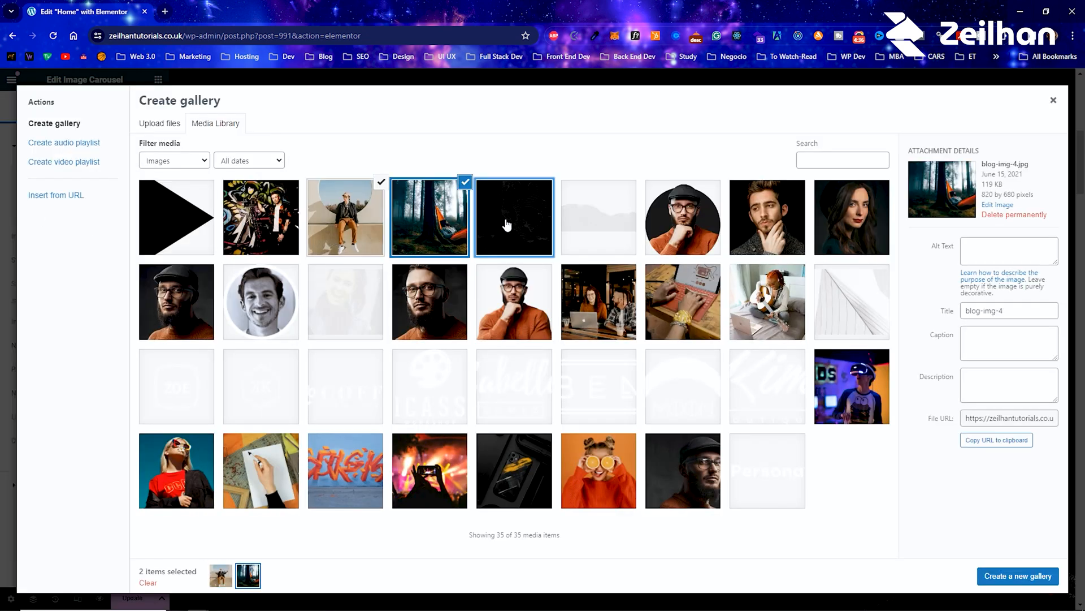
click(509, 221)
click(599, 220)
click(701, 231)
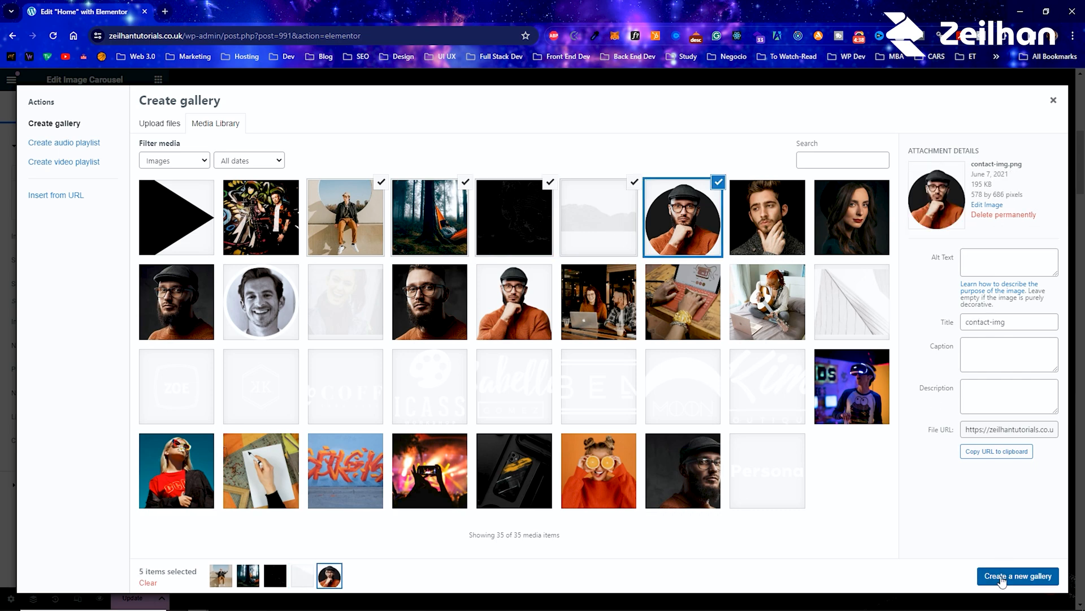
click(1004, 576)
click(1030, 576)
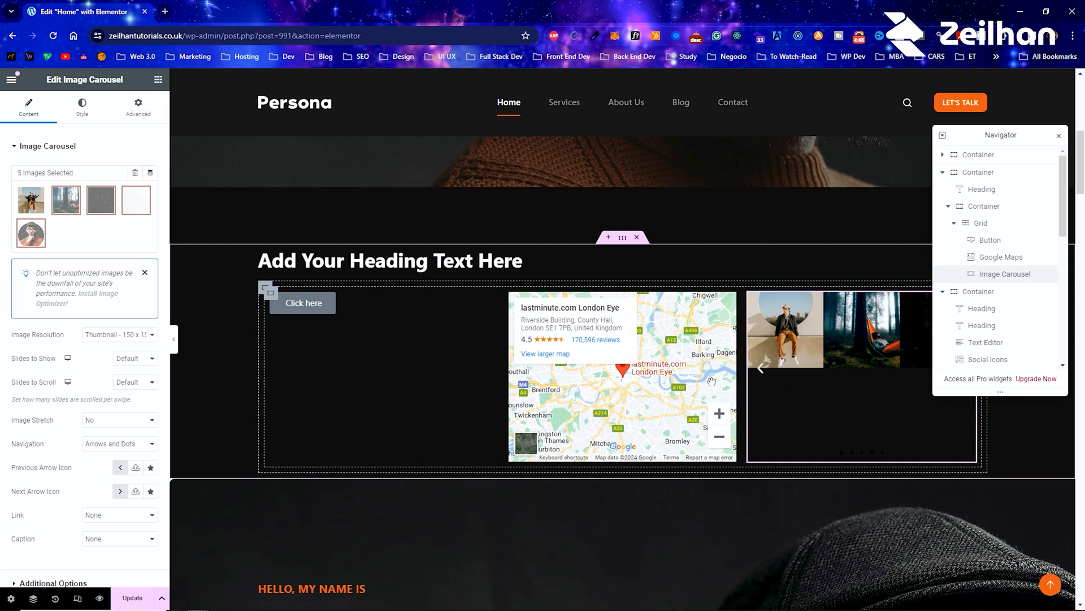
Step: Open the container holding the three service cards for editing and review its layout and advanced settings
scroll(779, 382, down, 15)
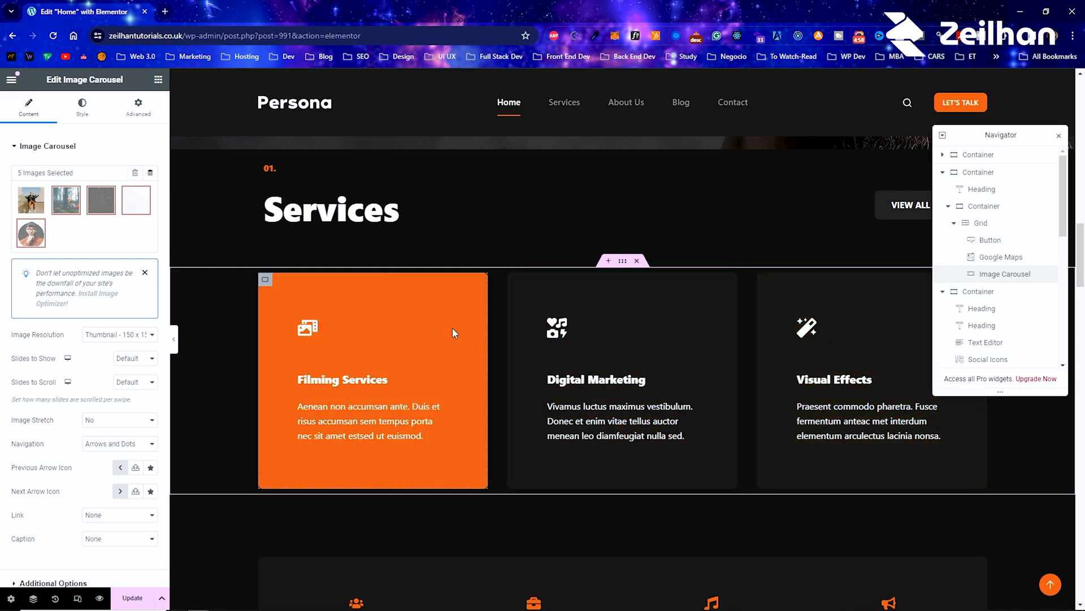
right_click(230, 311)
click(255, 310)
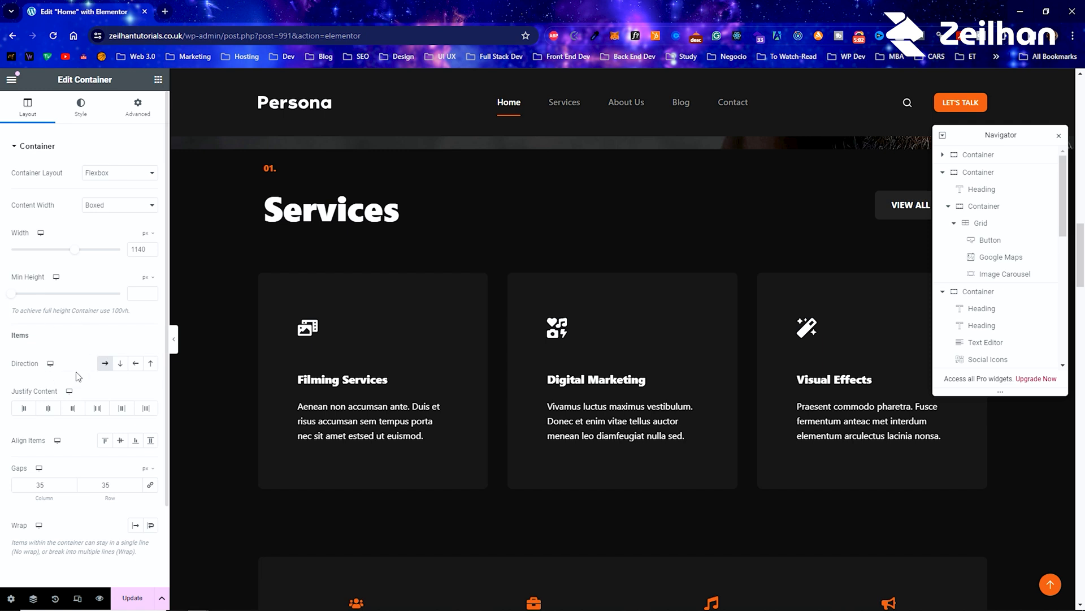
click(148, 111)
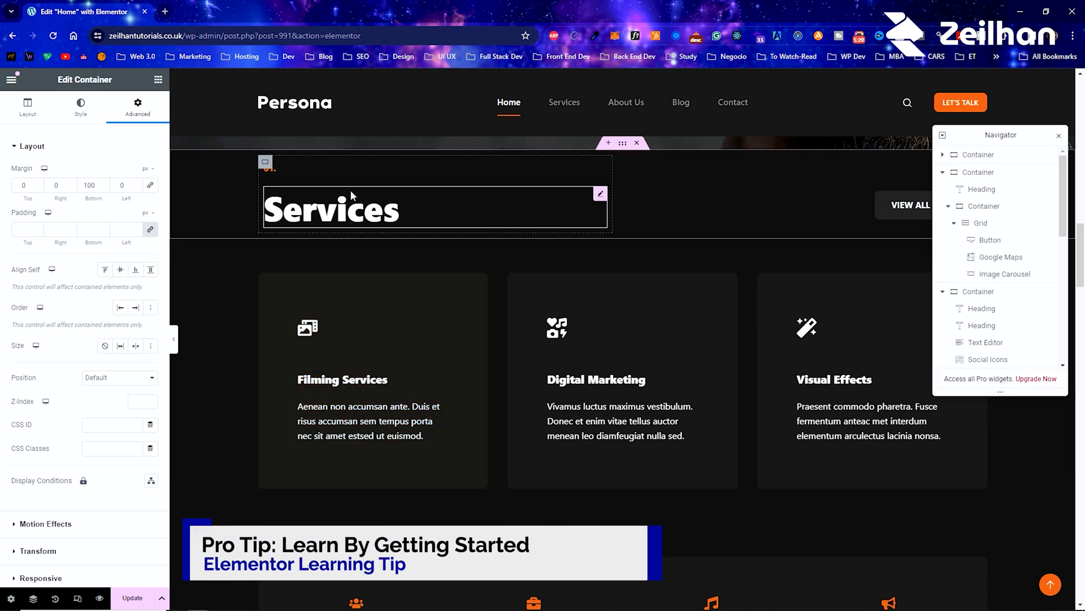
Step: Turn on responsive mode in Mobile Portrait and examine how the new grid section, hero and Services section adapt
scroll(381, 350, up, 4)
scroll(373, 353, up, 7)
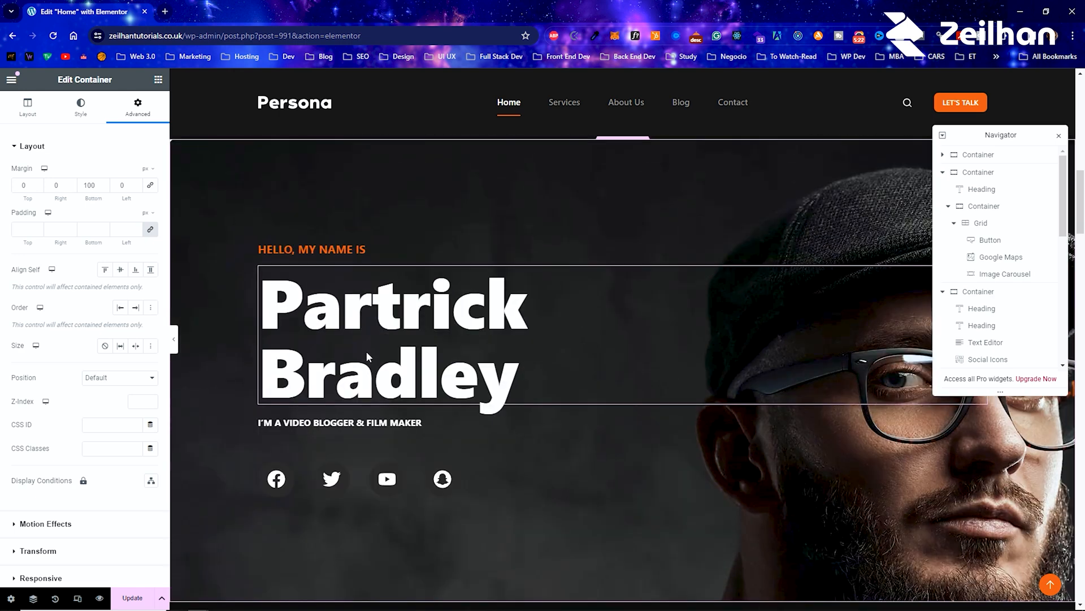
scroll(354, 360, up, 2)
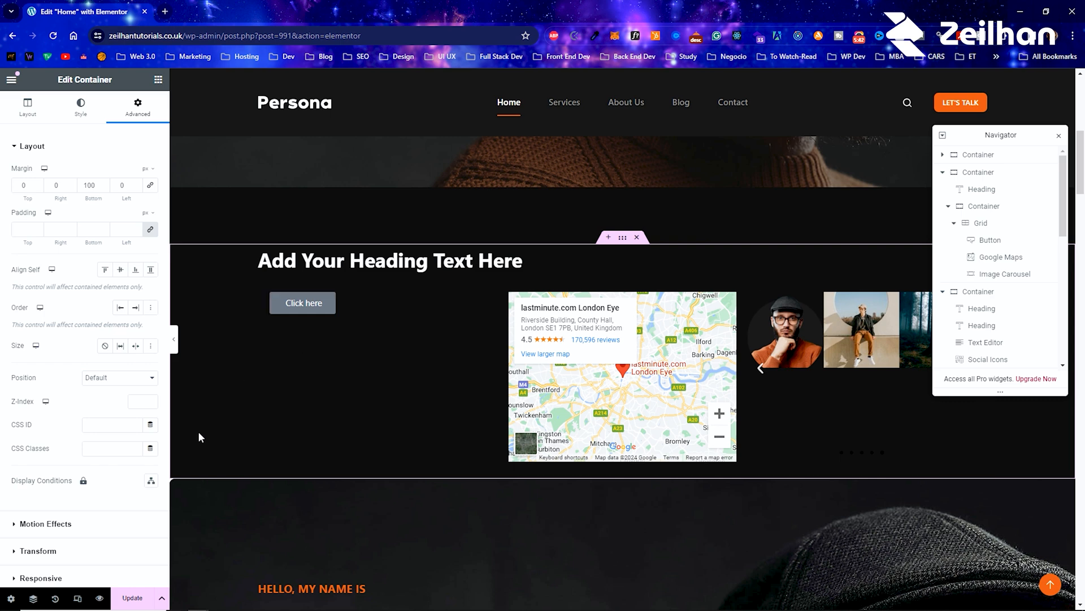
click(77, 598)
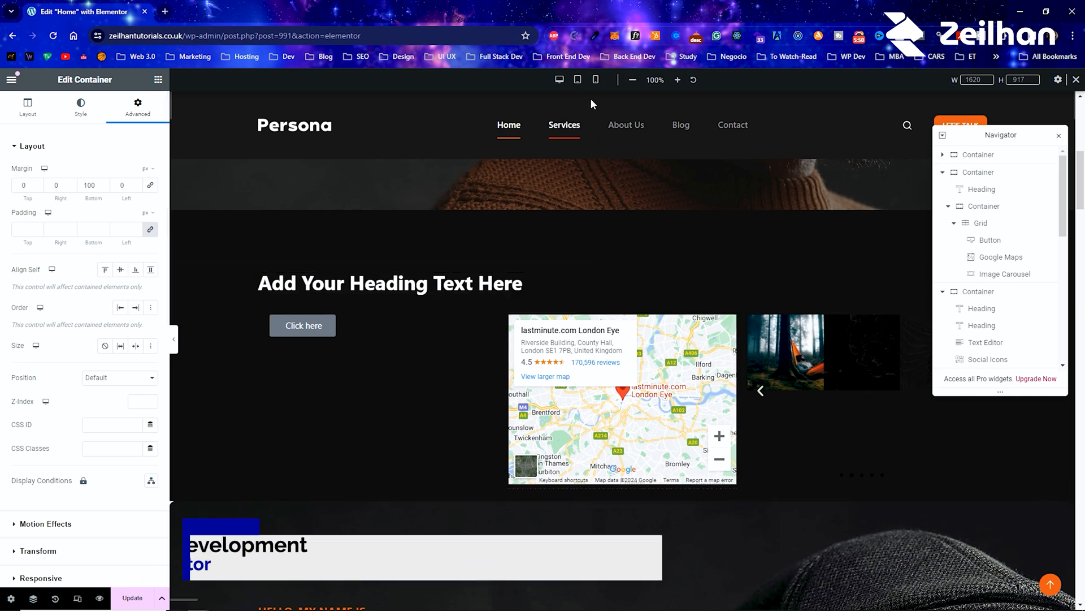
click(596, 80)
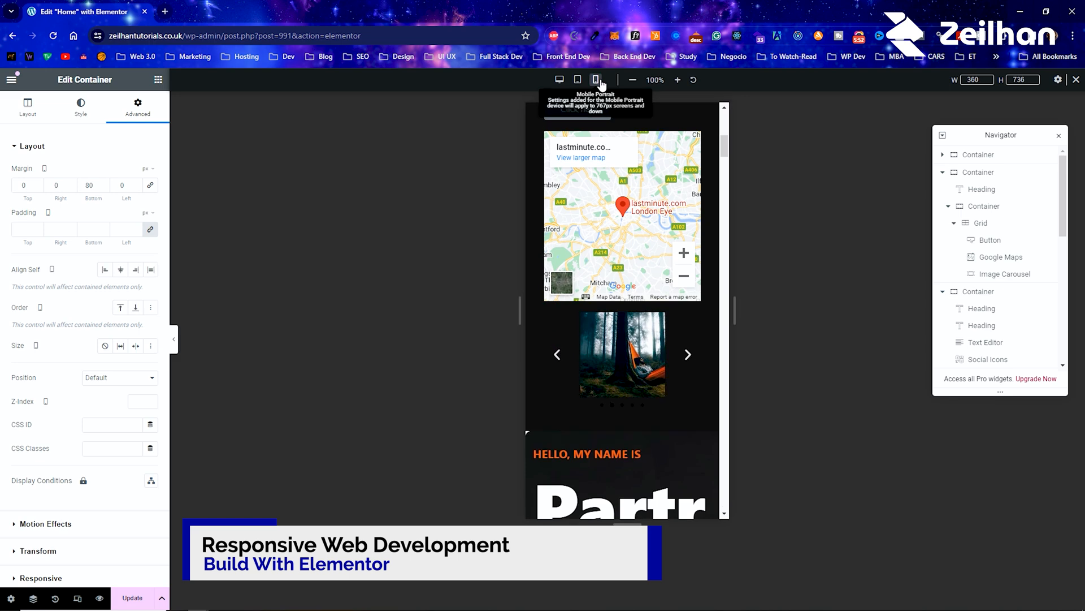
scroll(609, 106, down, 13)
scroll(603, 342, up, 1)
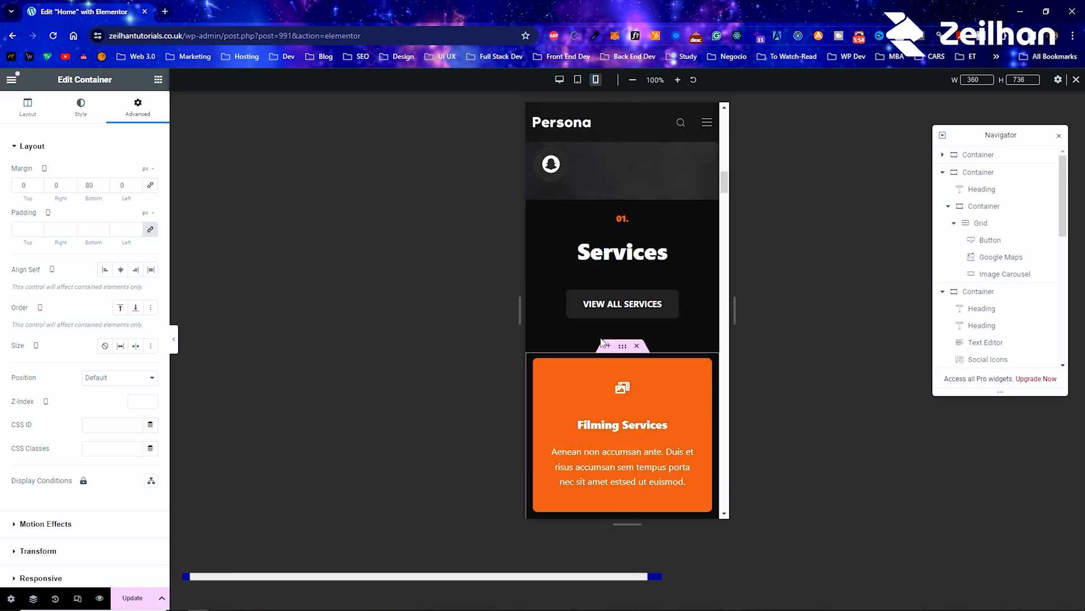
scroll(600, 340, up, 12)
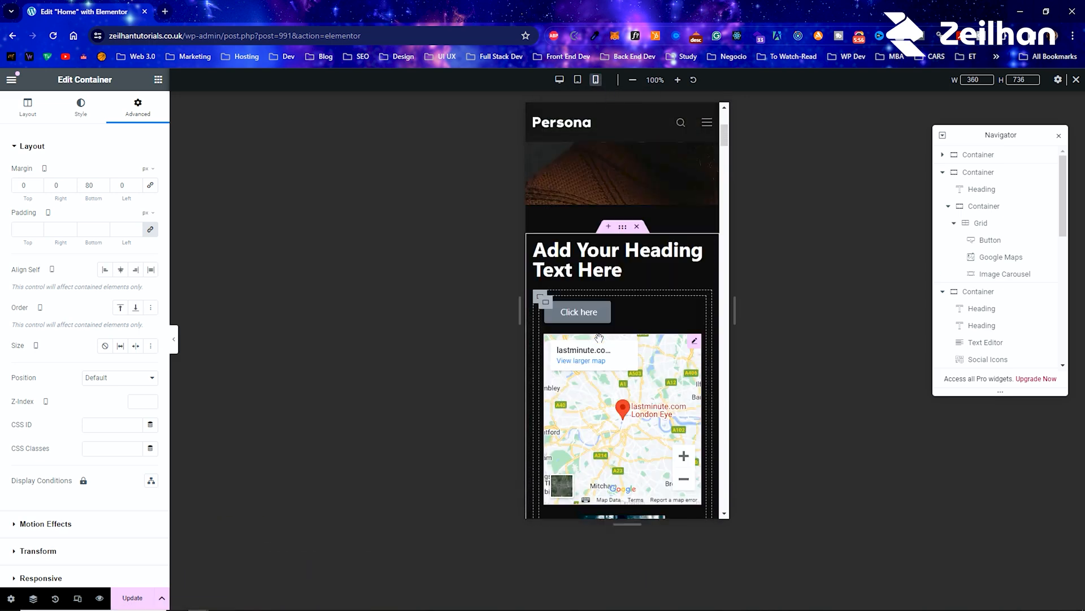
scroll(599, 338, up, 5)
scroll(599, 338, down, 10)
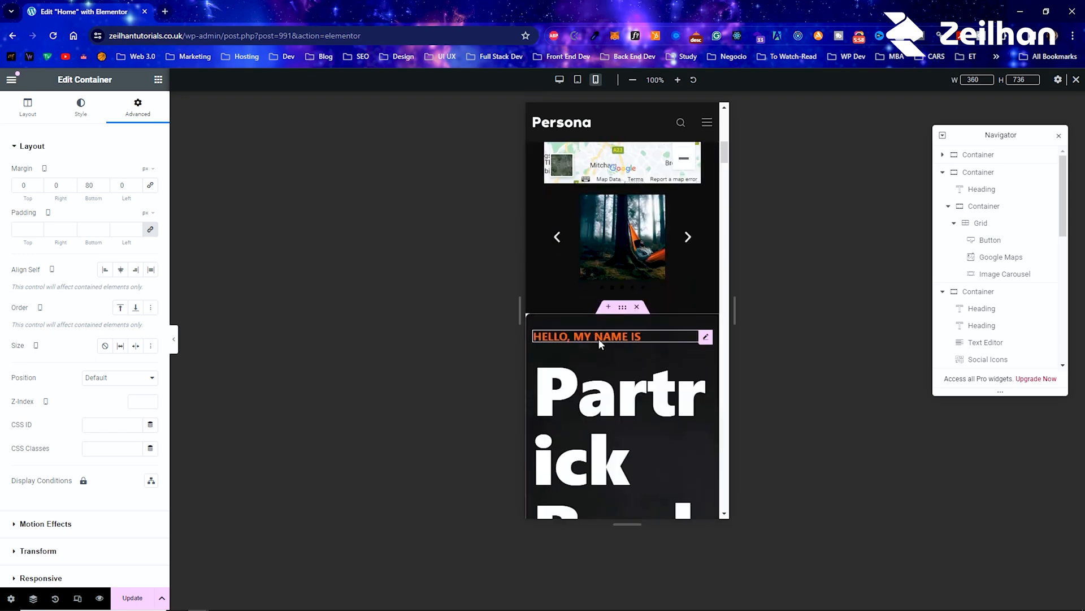
scroll(598, 338, down, 4)
scroll(607, 325, up, 1)
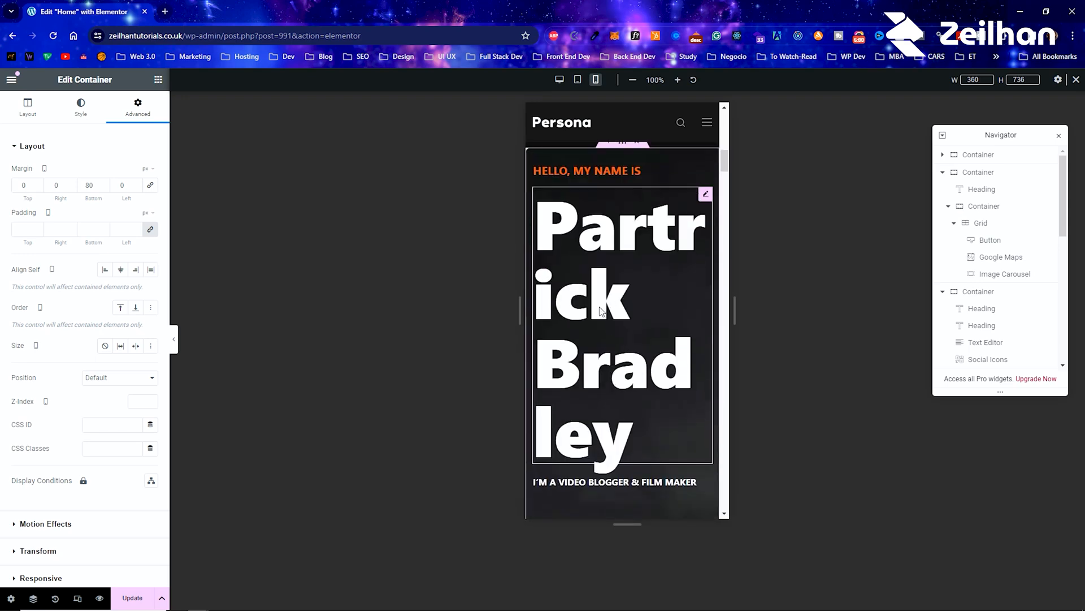
Step: Set the hero's large name heading to a font size of 66 px for the Mobile Portrait view
right_click(586, 306)
click(608, 311)
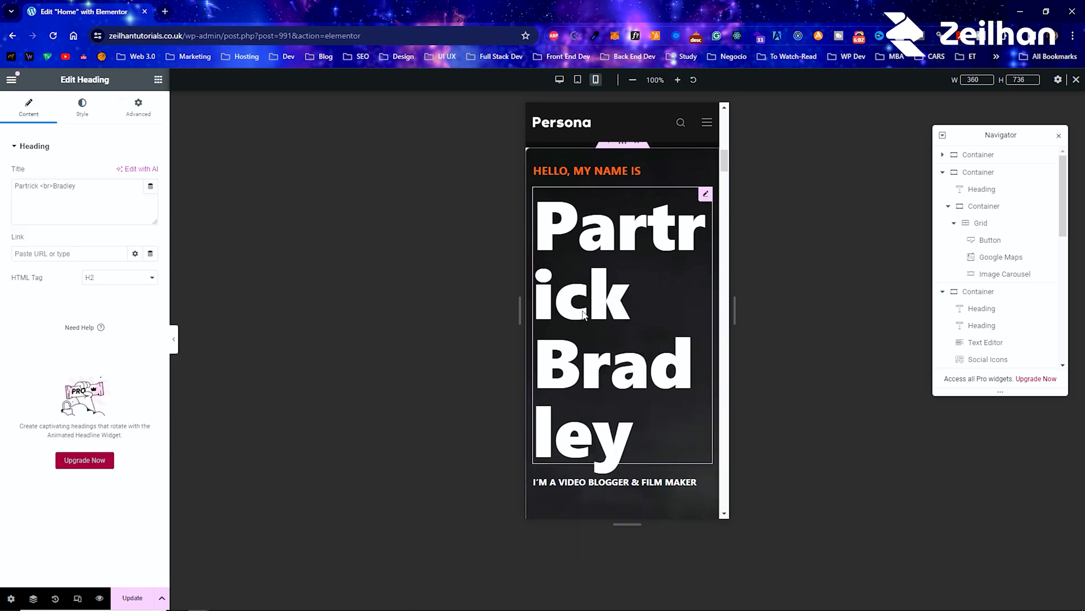
click(79, 108)
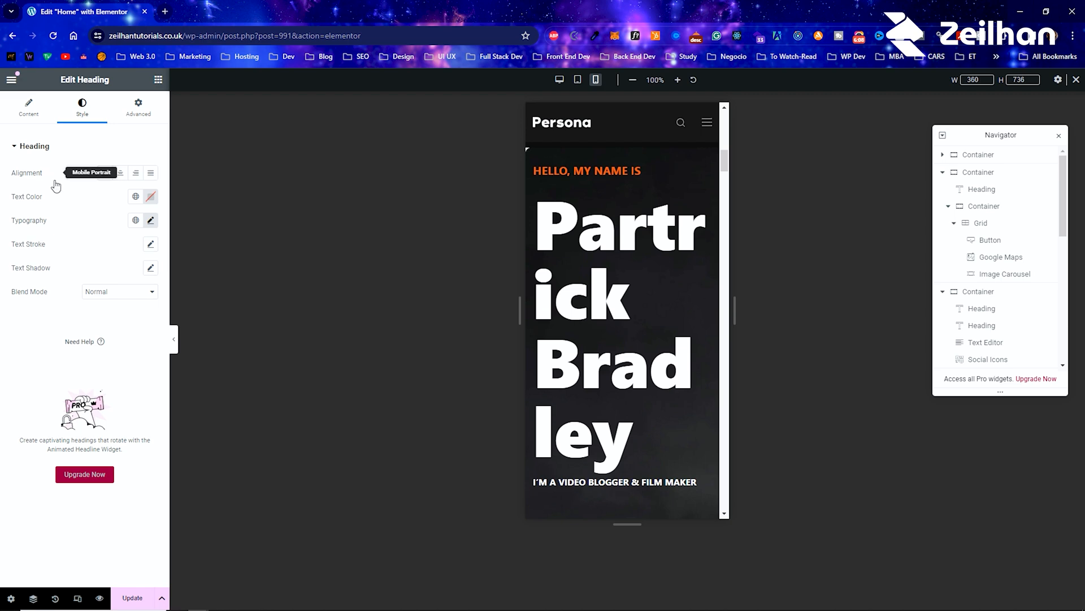
click(559, 80)
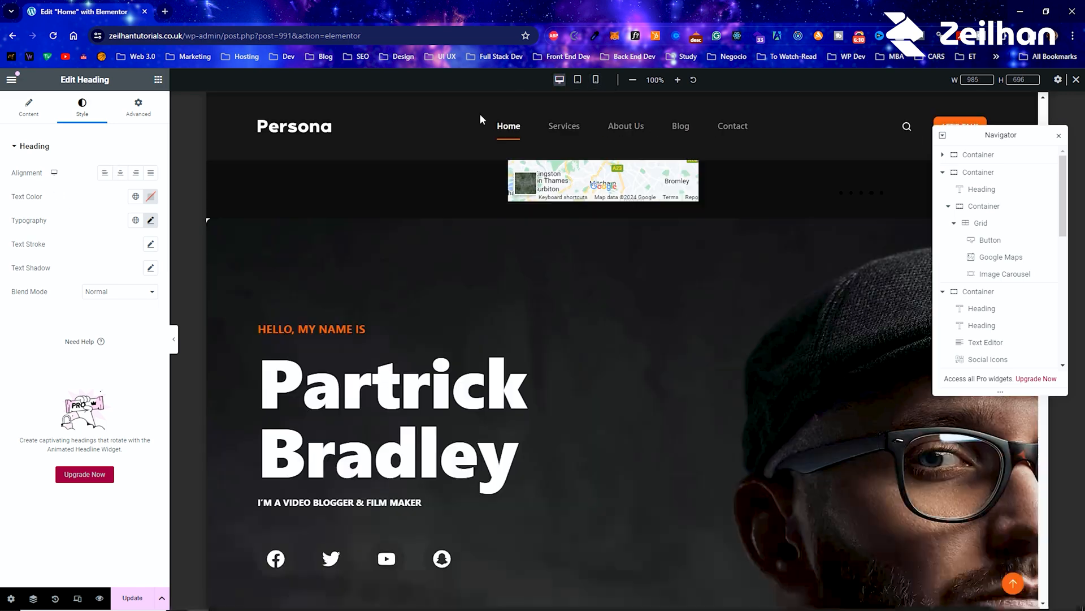
click(577, 80)
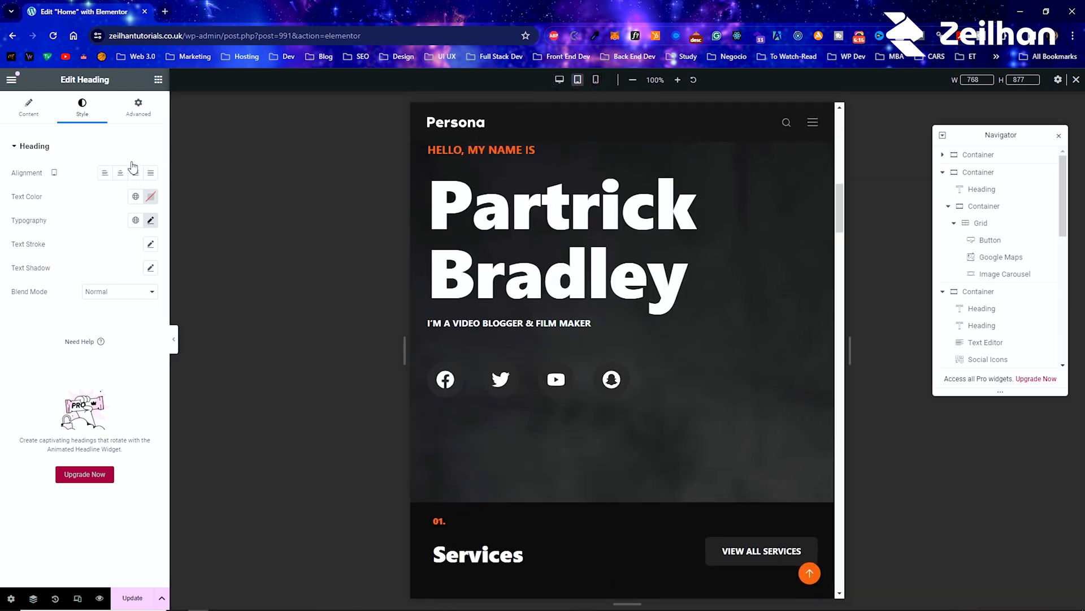
click(596, 80)
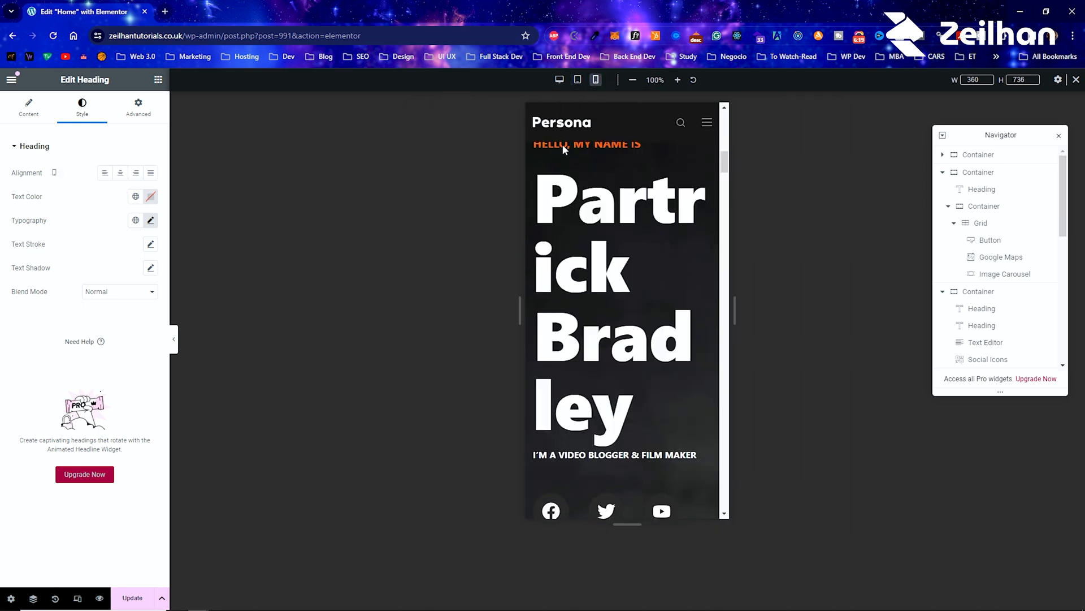
click(151, 221)
drag(75, 309, 50, 312)
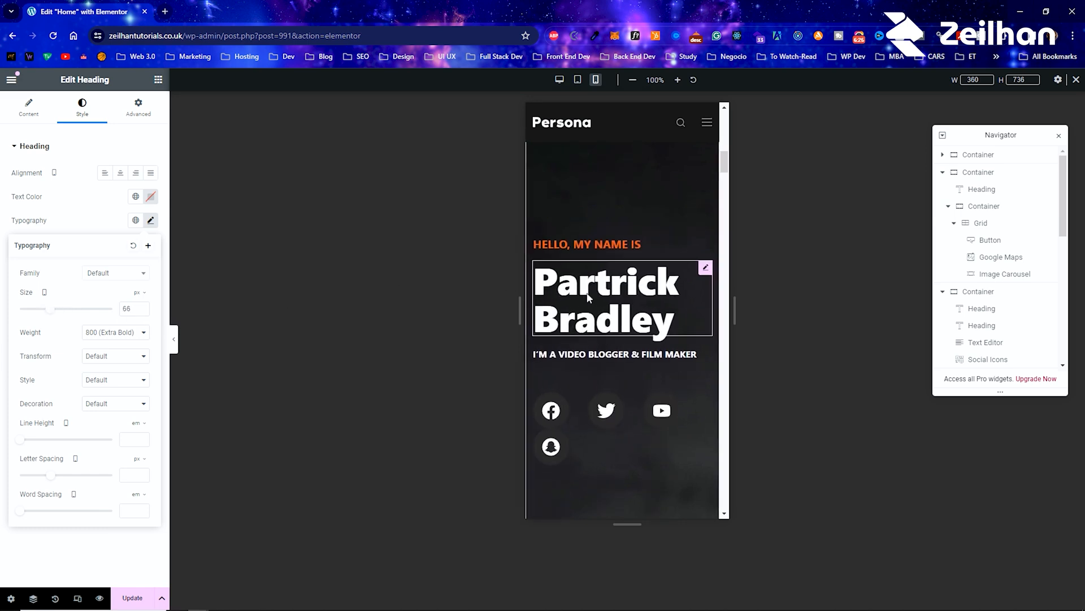
Step: Set the hero's social icons to a size of 24 px and a spacing of 14 px for Mobile Portrait
right_click(592, 432)
click(640, 355)
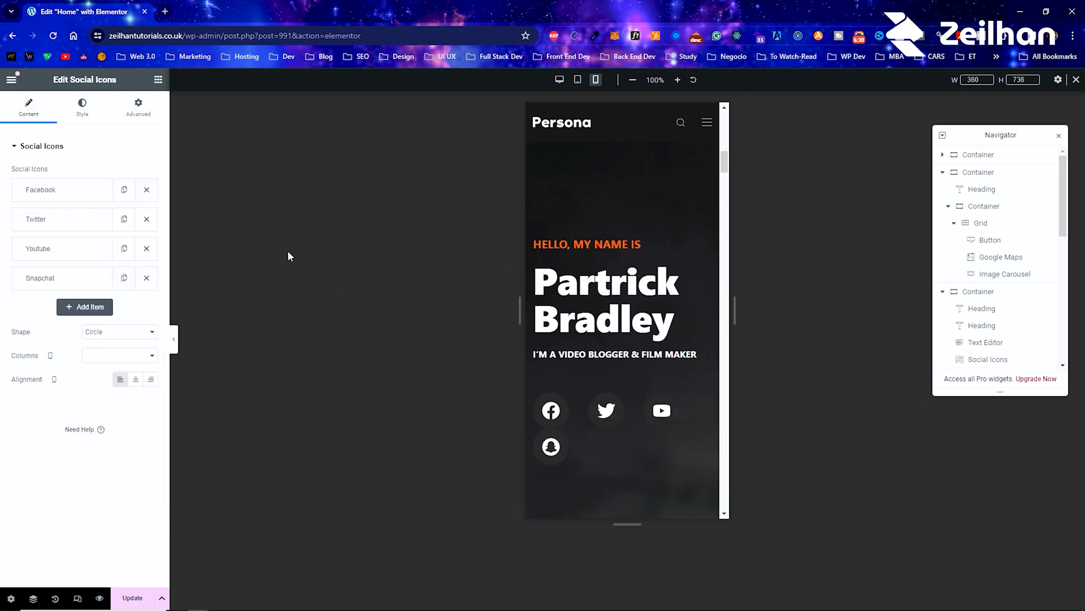
click(86, 118)
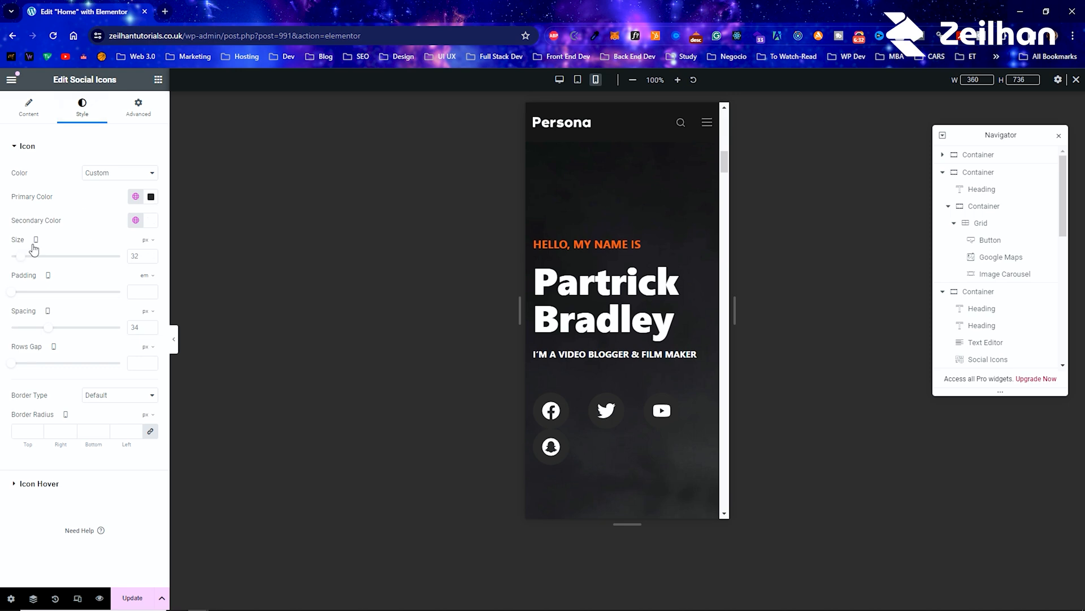
drag(25, 263, 23, 263)
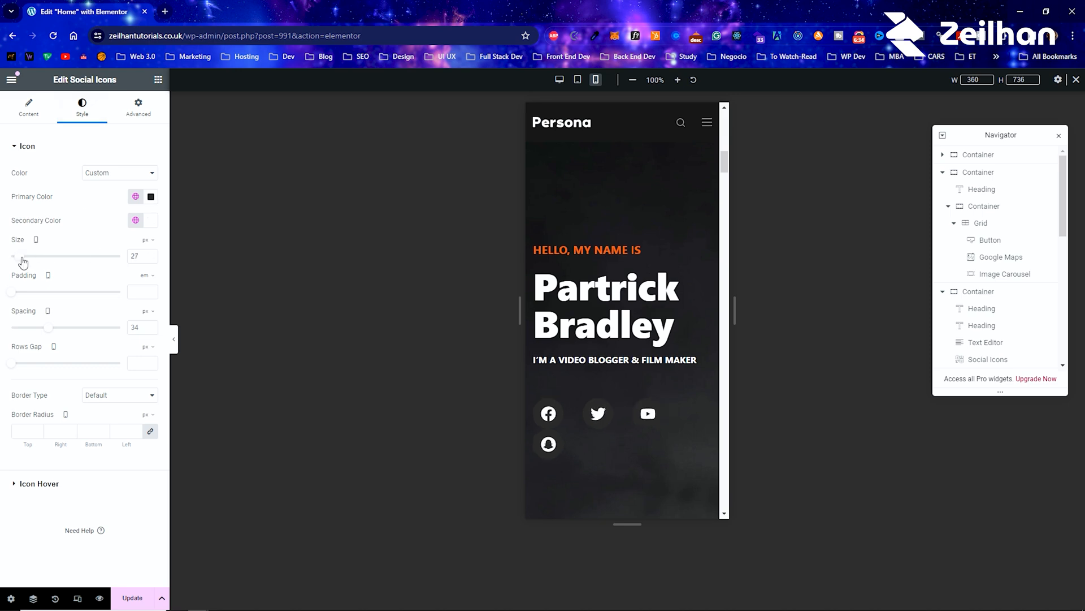
drag(47, 331, 26, 334)
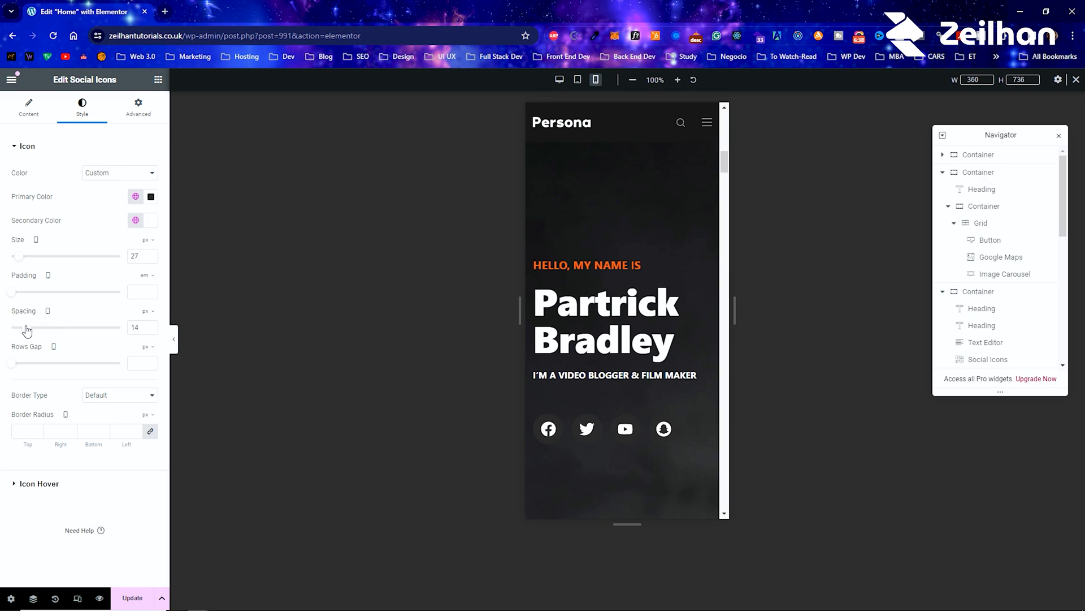
drag(22, 260, 19, 264)
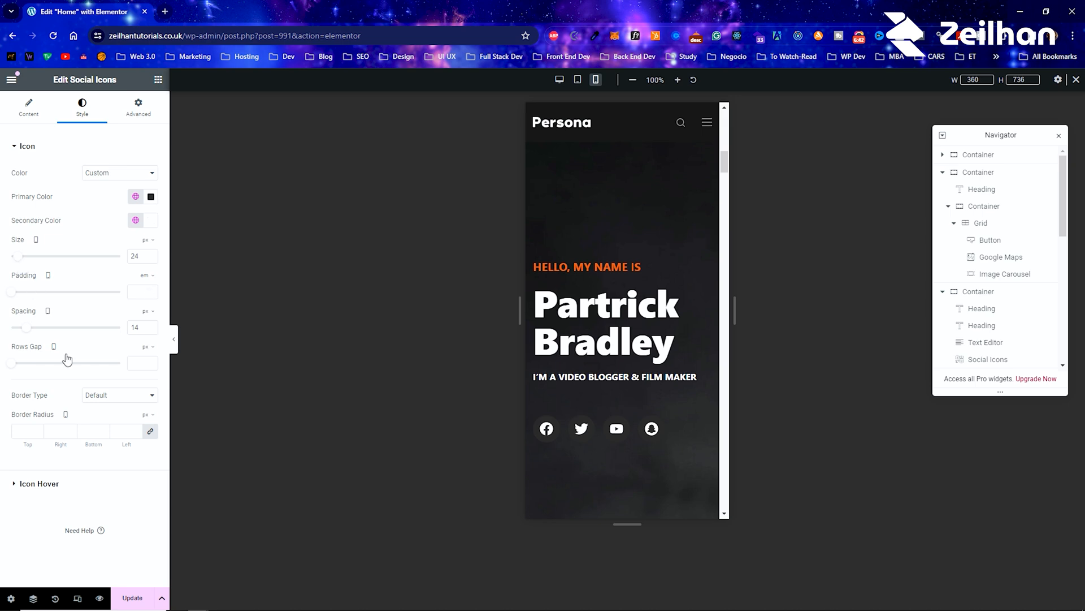
Step: Try center alignment on the social icons in the mobile view, and return them to left alignment
click(29, 116)
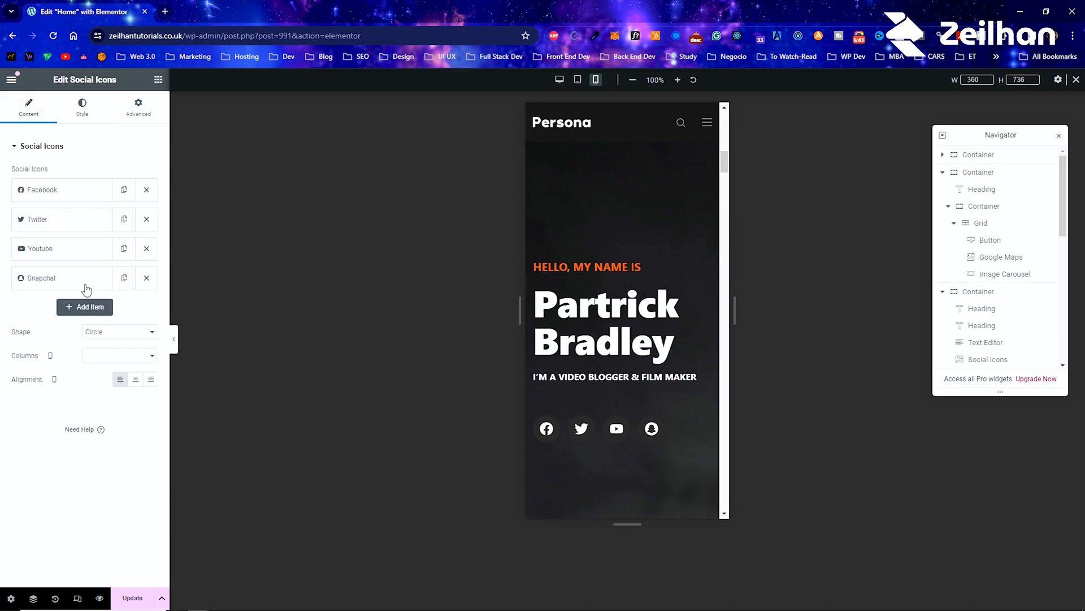
click(135, 379)
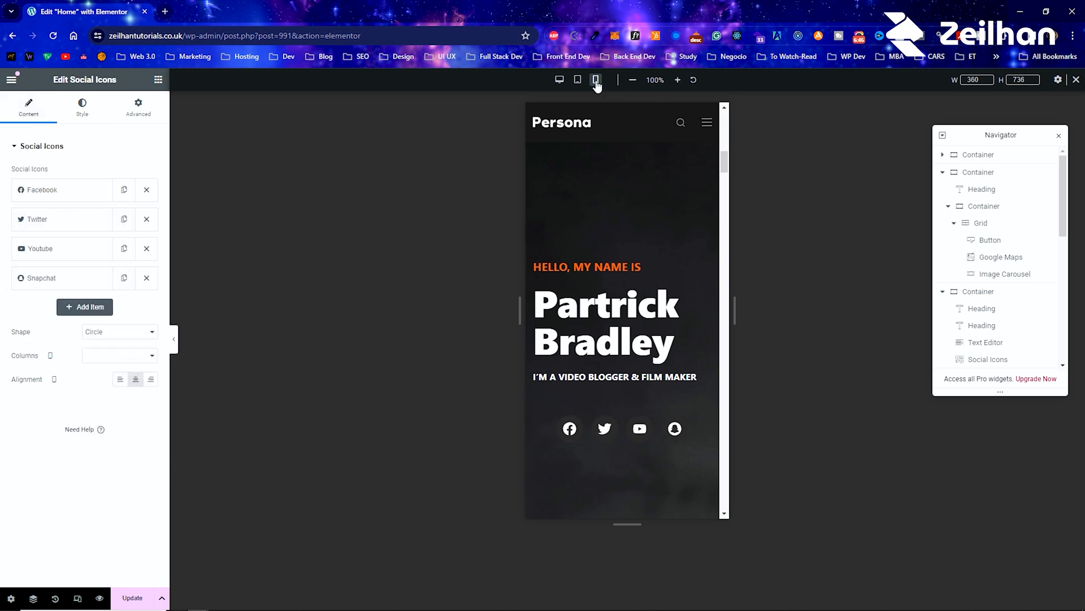
click(120, 379)
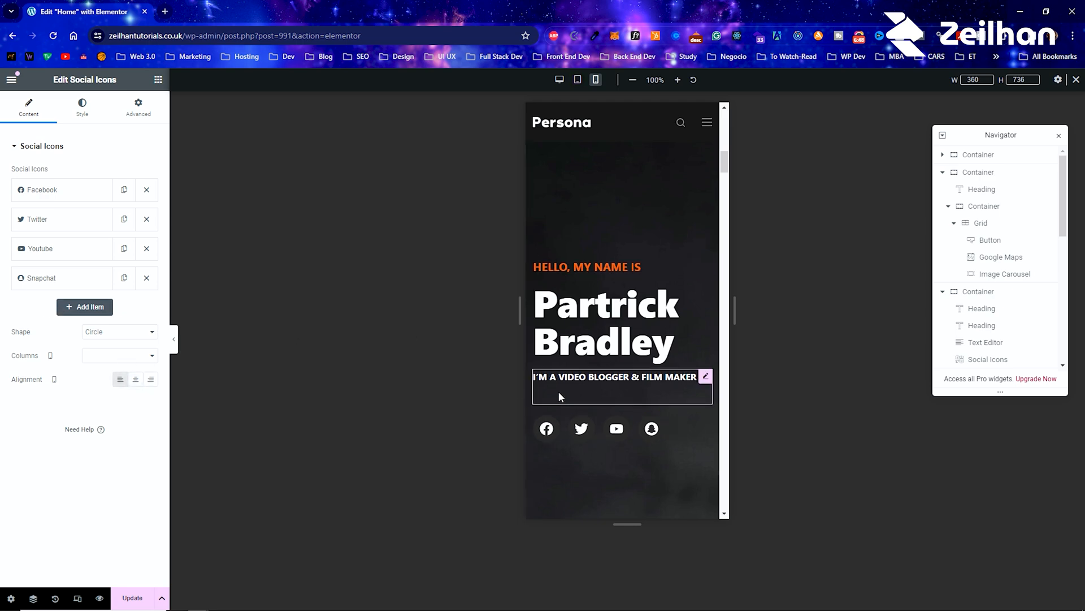
Step: Set the hero's large name heading to a font size of 98 px for the tablet view
click(579, 82)
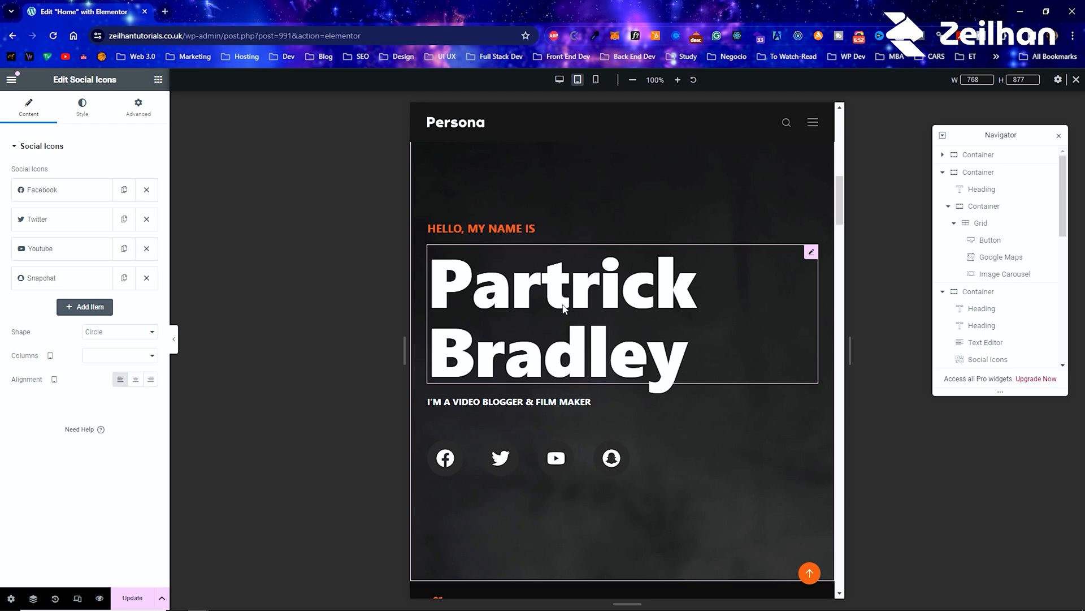
right_click(563, 308)
click(585, 314)
click(150, 220)
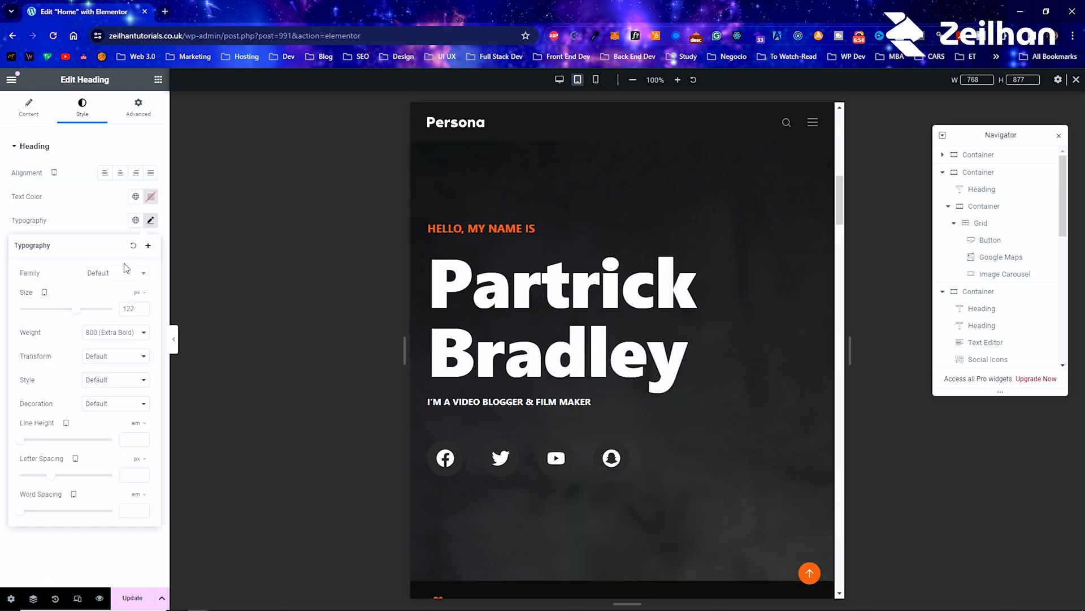
drag(78, 310, 69, 313)
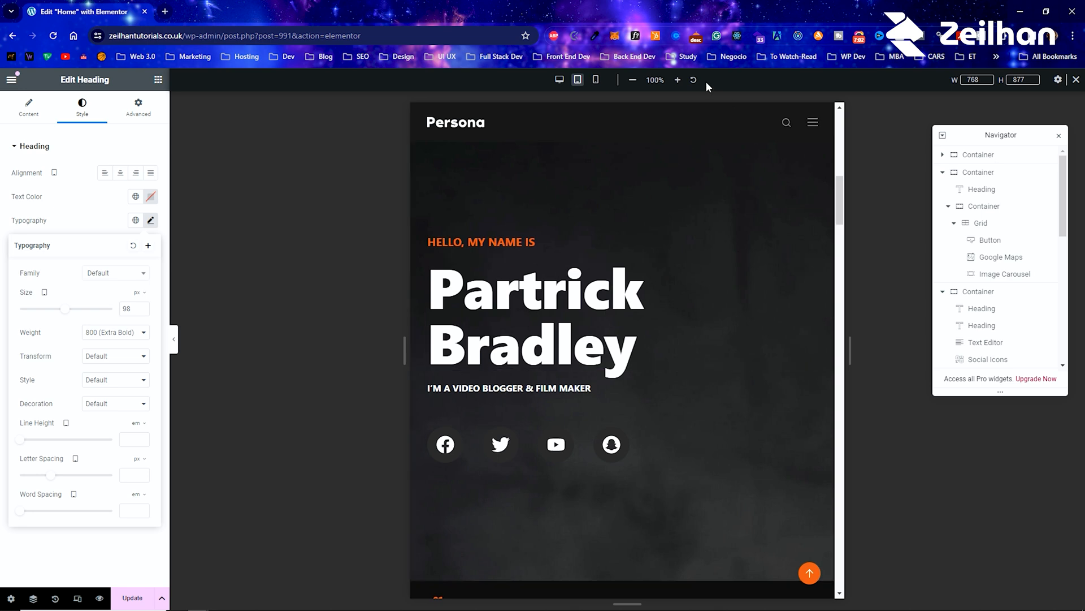
Step: In the desktop view, give the "Hello, My Name Is" heading a white background from the global colors
click(561, 80)
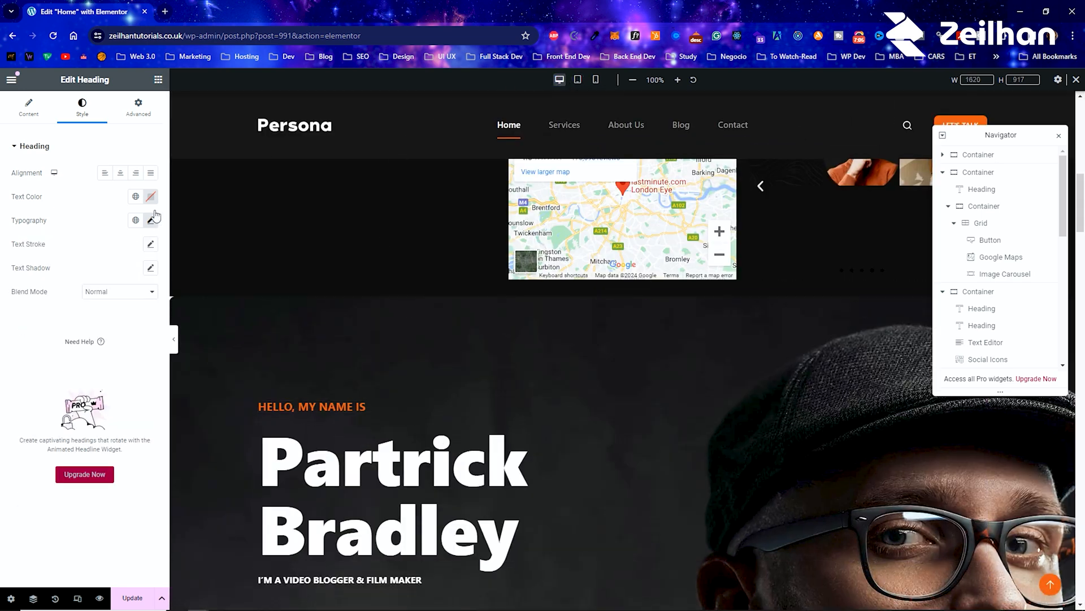
click(149, 108)
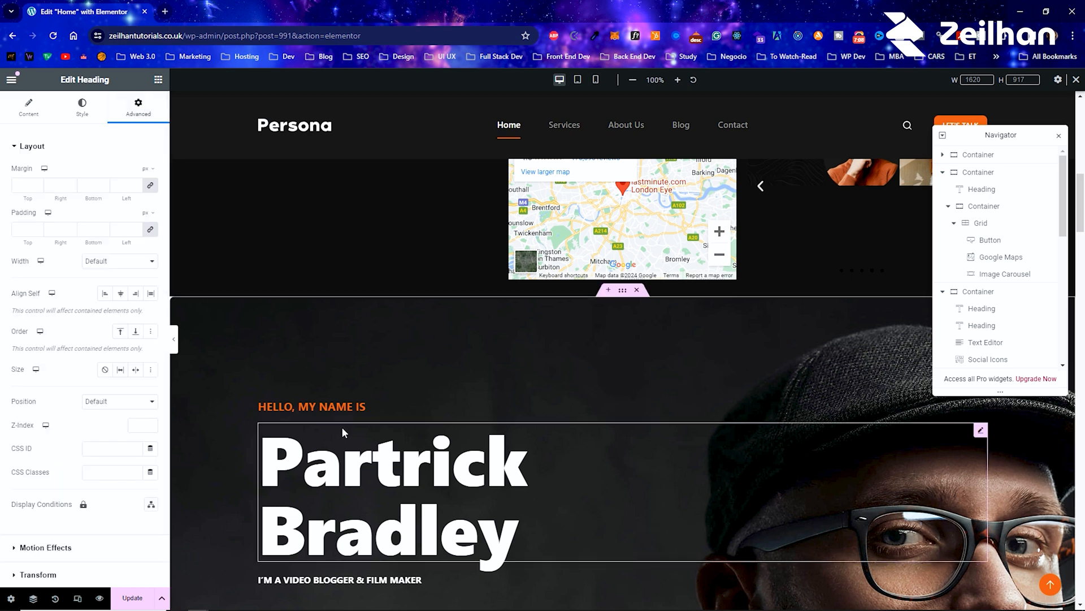
right_click(349, 414)
click(401, 356)
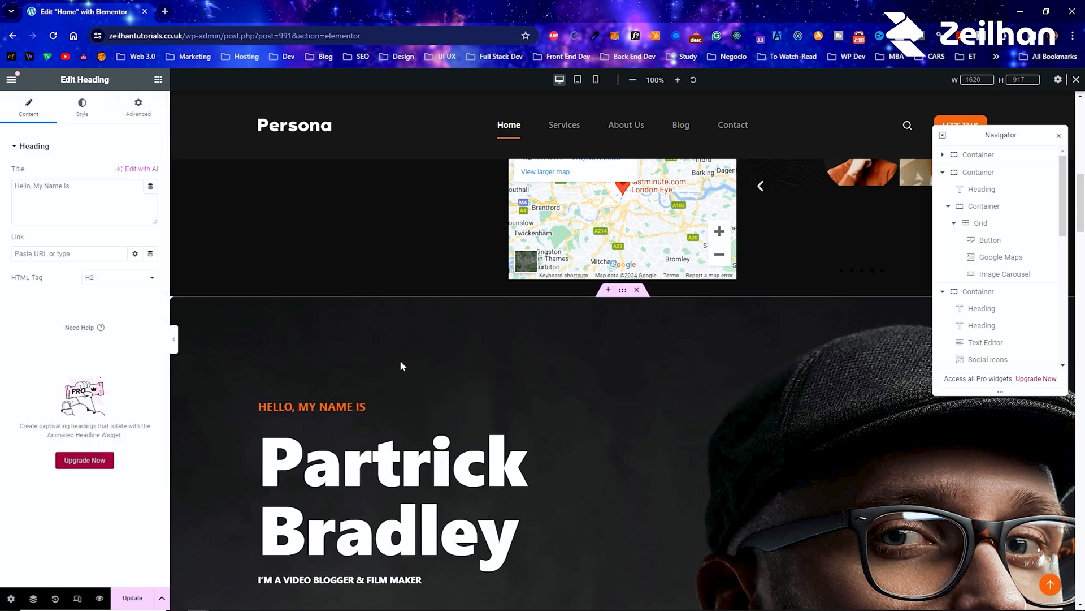
click(141, 106)
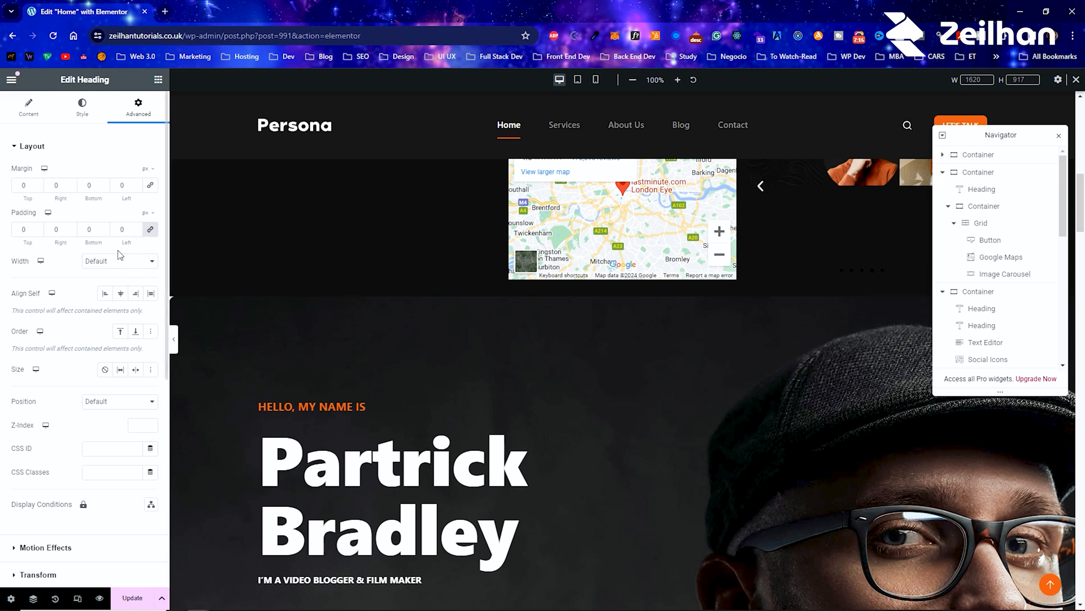
scroll(78, 427, down, 4)
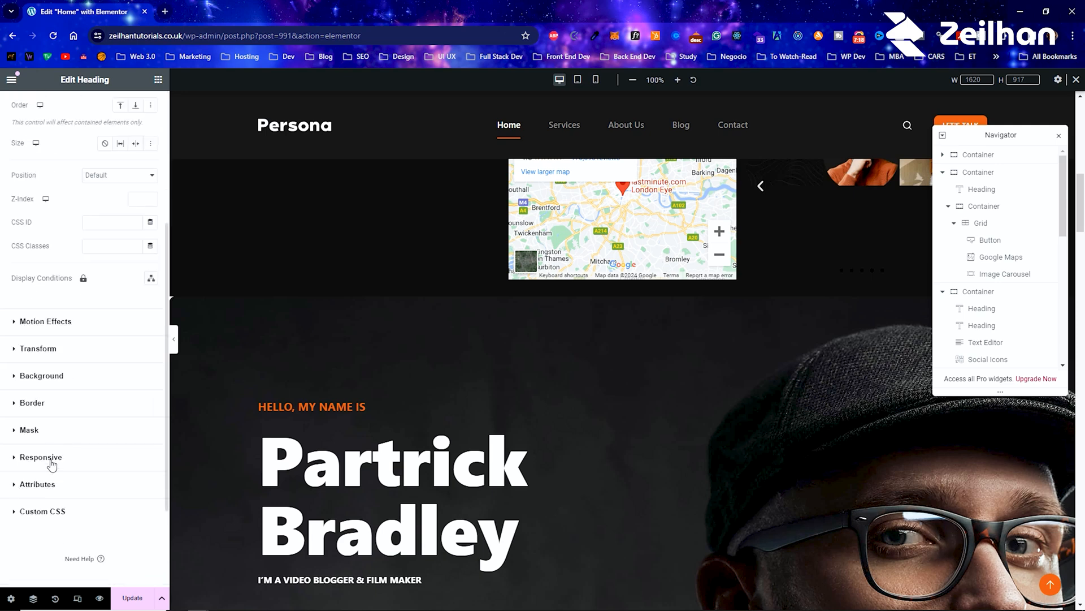
click(39, 385)
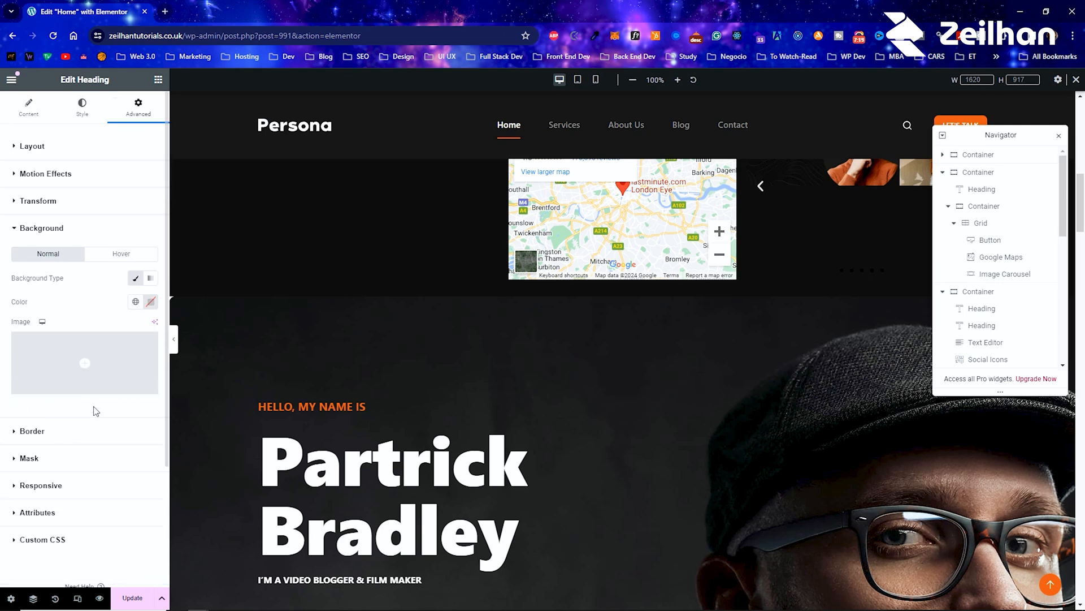
click(136, 301)
click(52, 467)
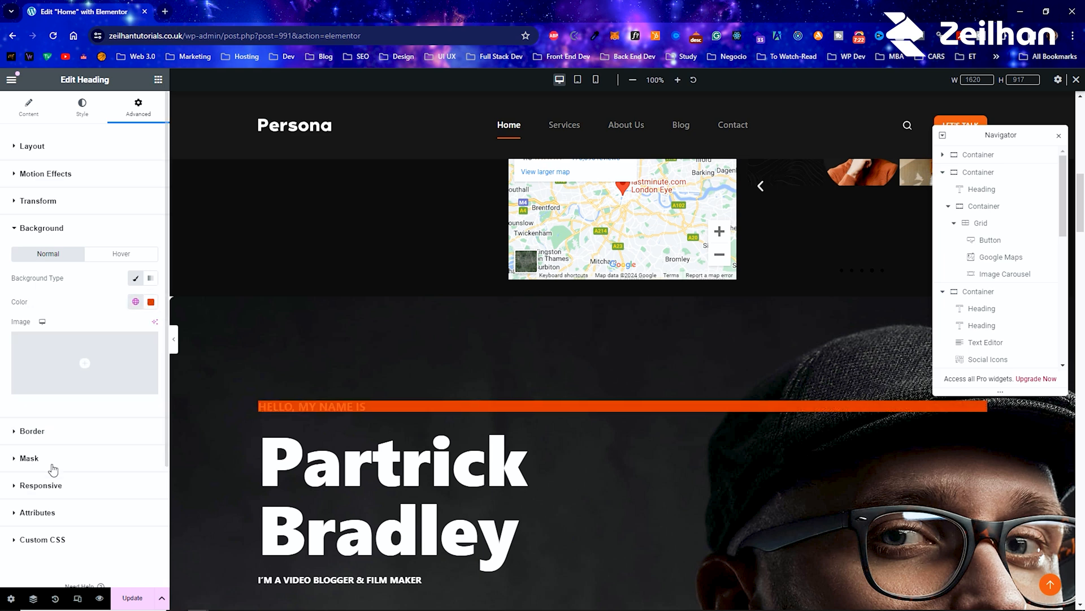
click(135, 301)
scroll(84, 395, down, 3)
click(66, 390)
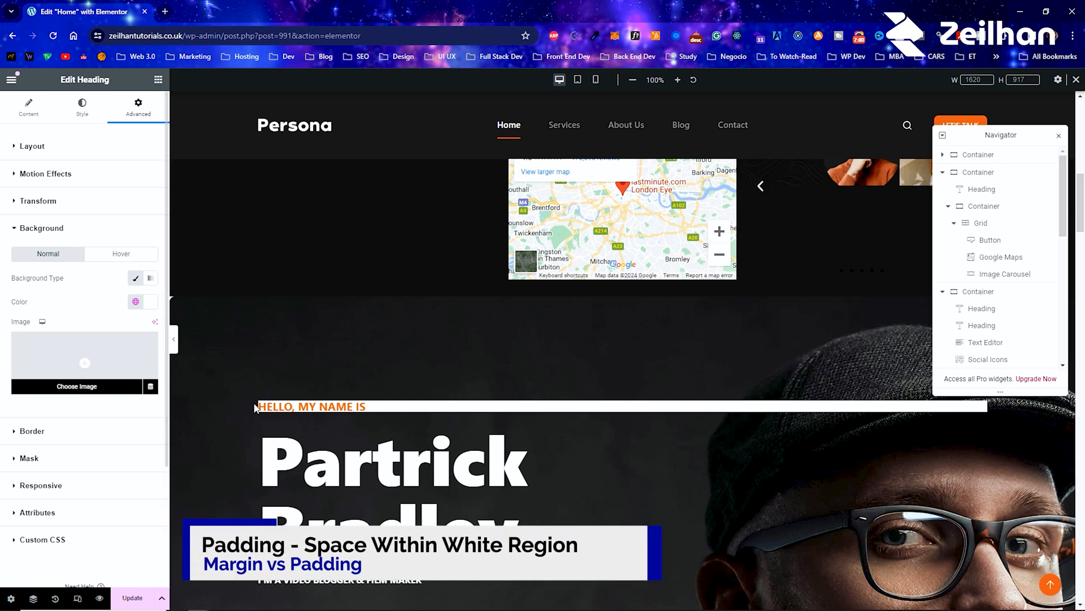
Step: Try top margins of 10 and 100 px on the "Hello, My Name Is" heading, and set its top and bottom margins to 50 px
right_click(303, 406)
click(359, 354)
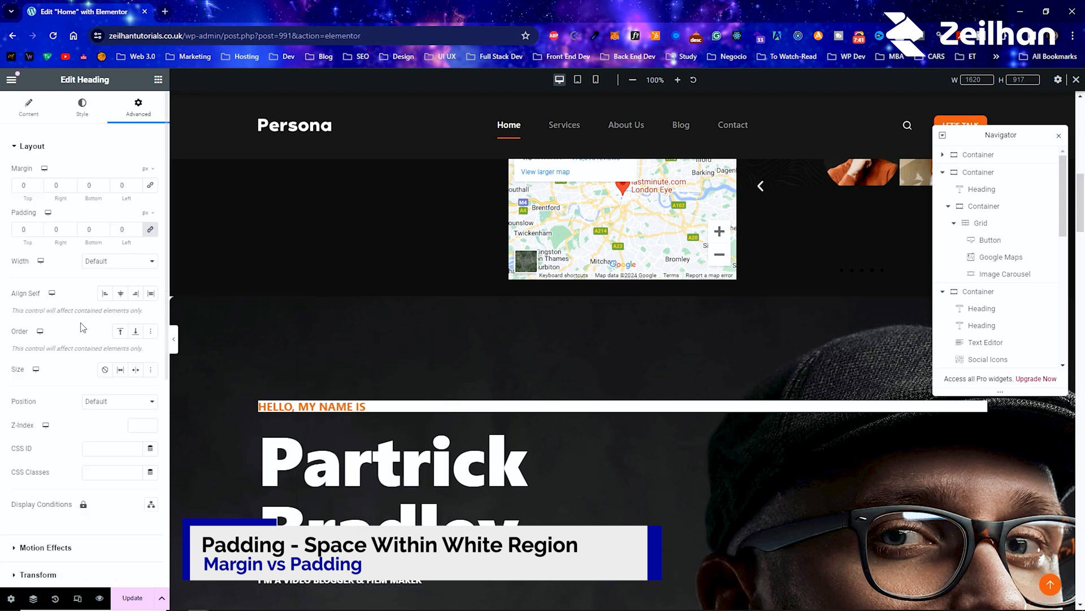
double_click(21, 189)
text(-2)
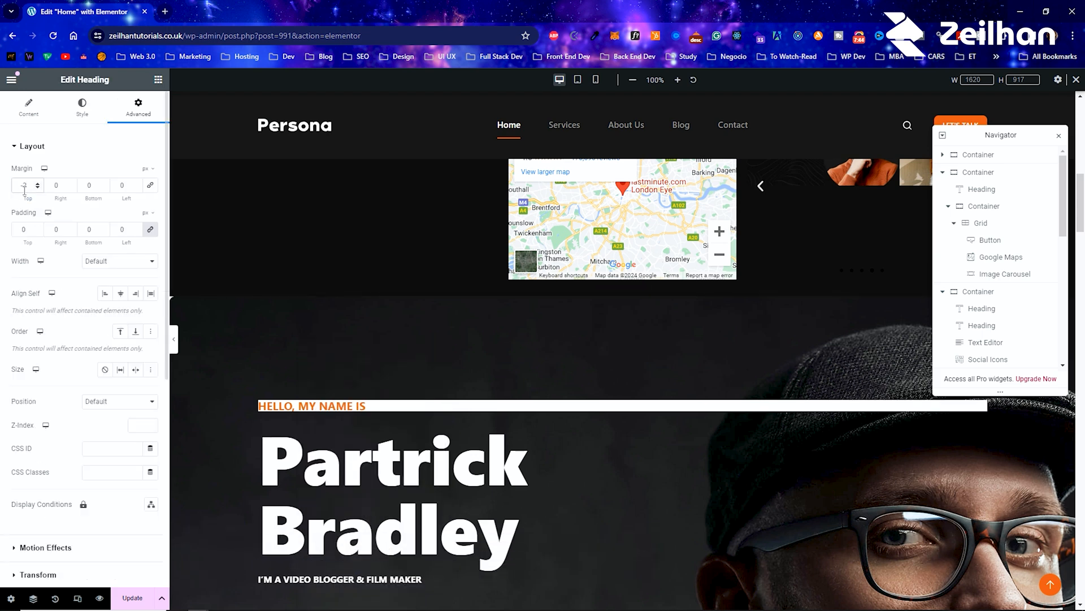
text(10)
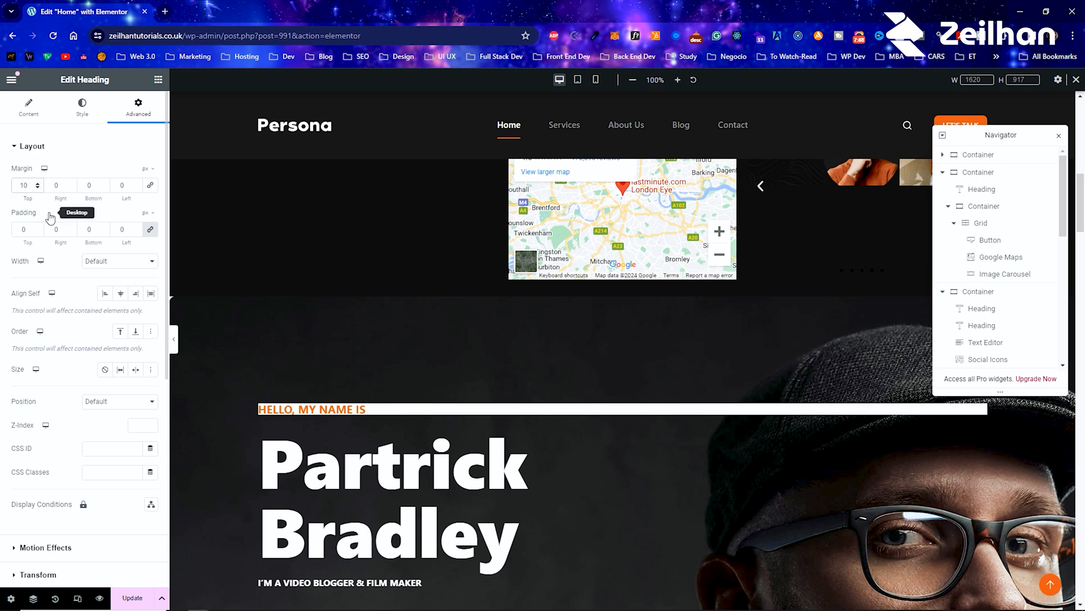
text(0)
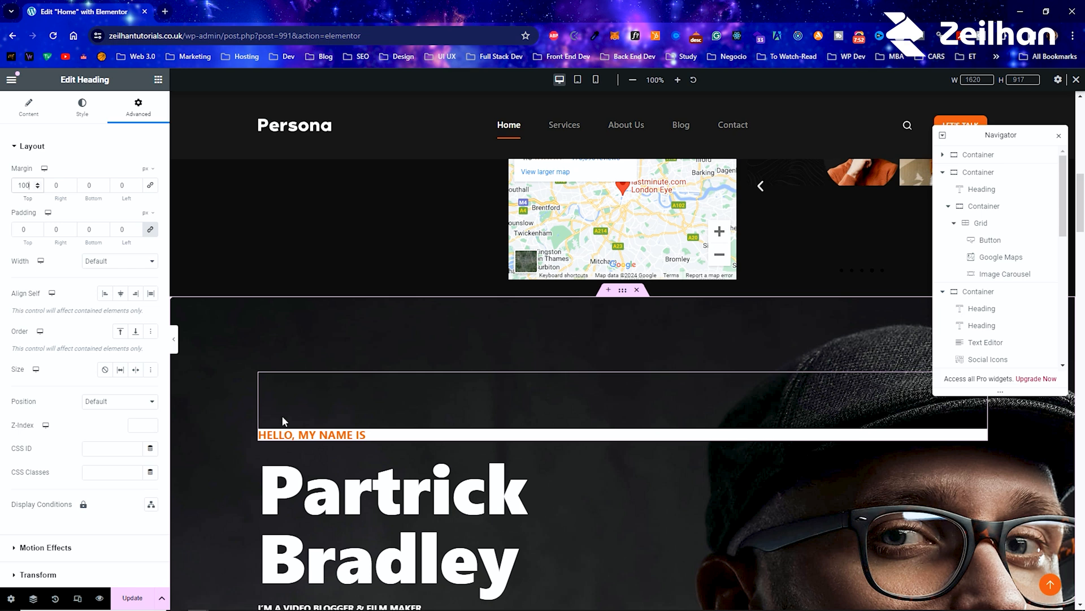
click(89, 185)
text(50)
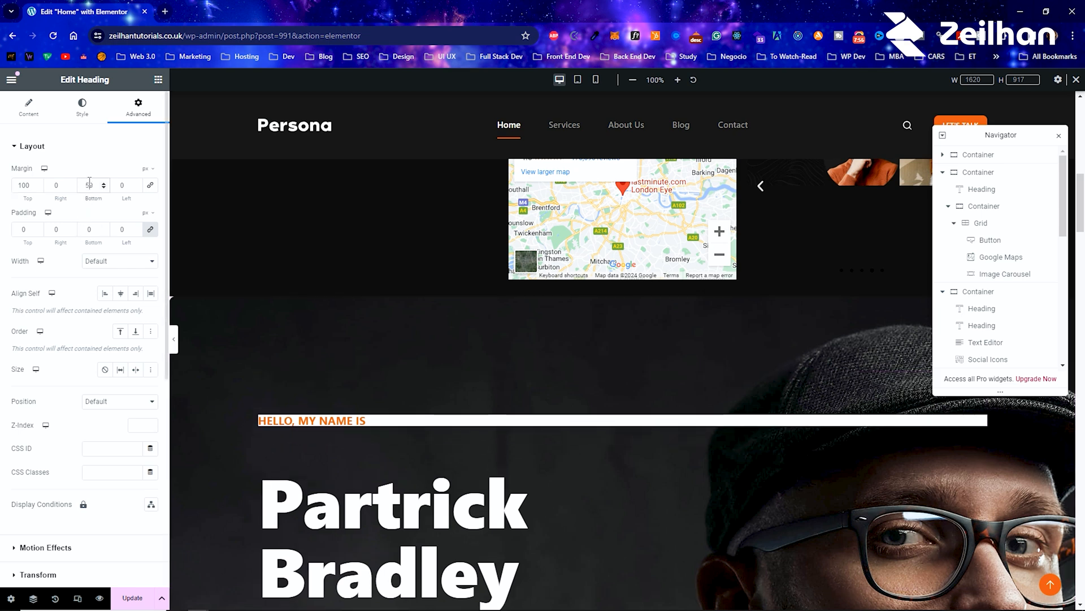
drag(24, 188, 1, 190)
text(50)
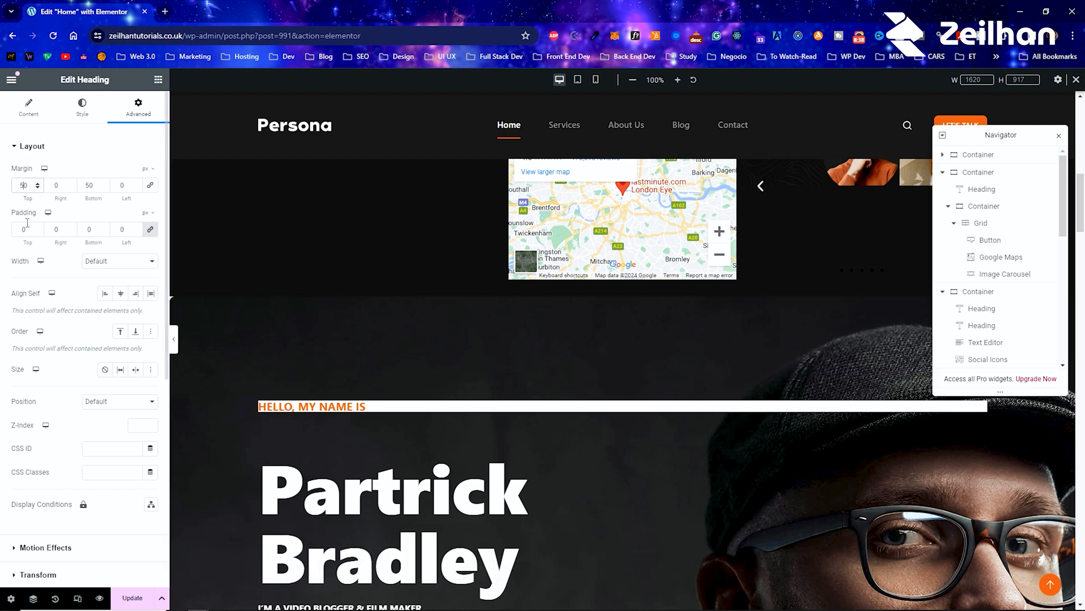
Step: Try a linked padding of 50 px on all sides of the "Hello, My Name Is" heading, and reset it to 0
text(5)
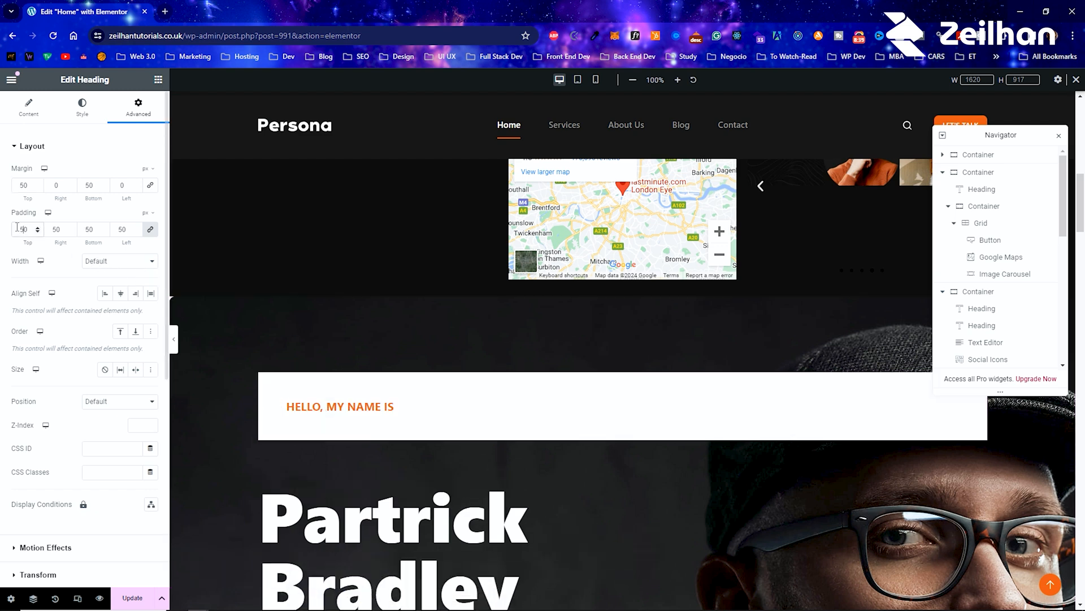
click(151, 230)
click(151, 232)
key(BackSpace)
key(BackSpace)
text(0)
Step: Unlink the padding values of the "Hello, My Name Is" heading and set its top and bottom padding to 50 px
click(150, 232)
text(5)
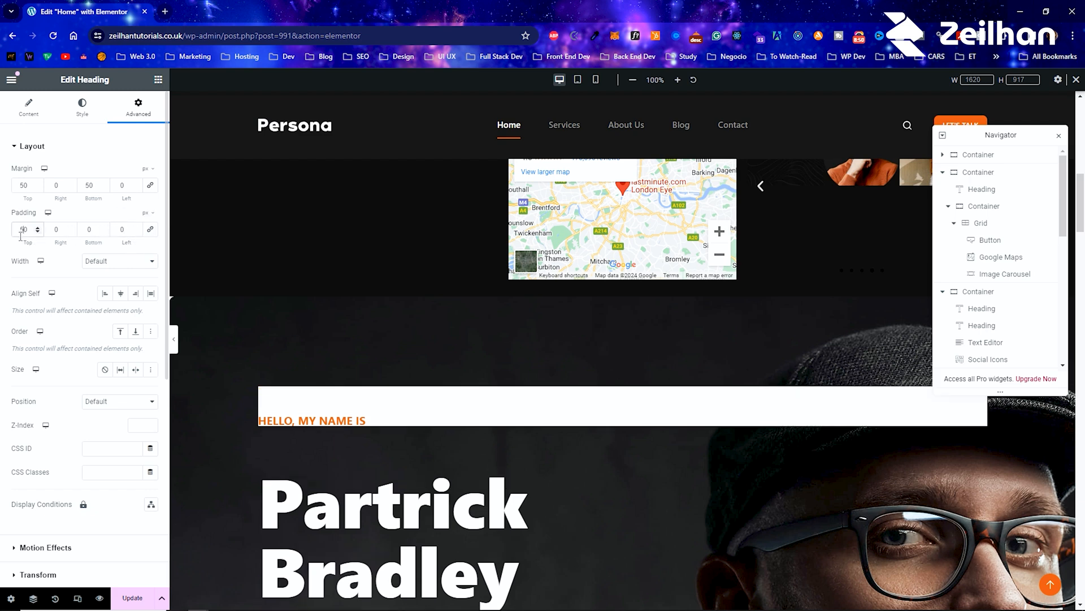
click(86, 232)
text(5)
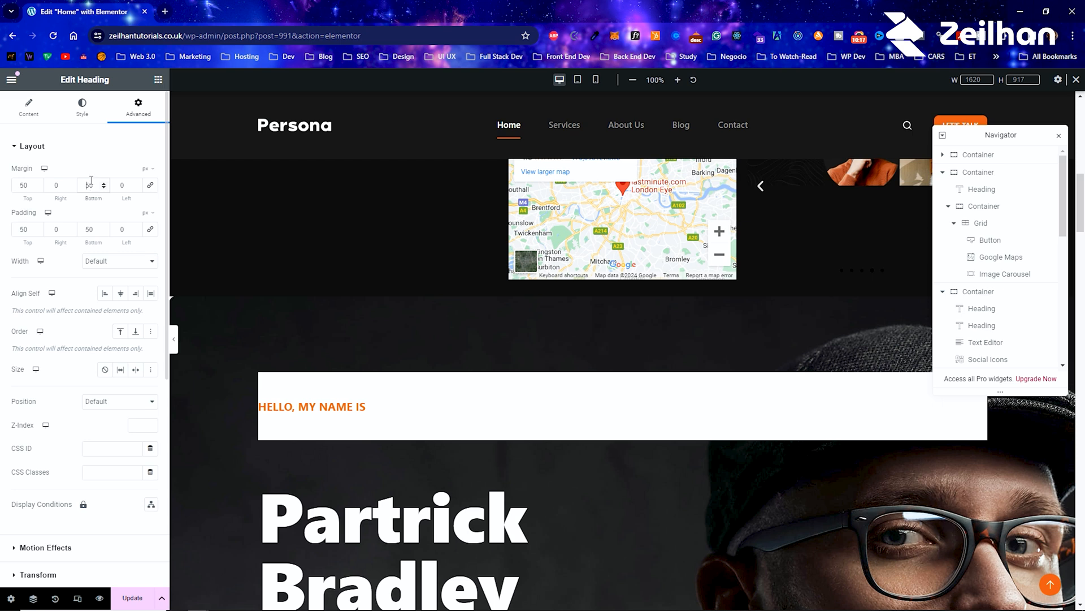
Step: Set the "Hello, My Name Is" heading's bottom margin to -50 px and its bottom padding to 23 px
text(-)
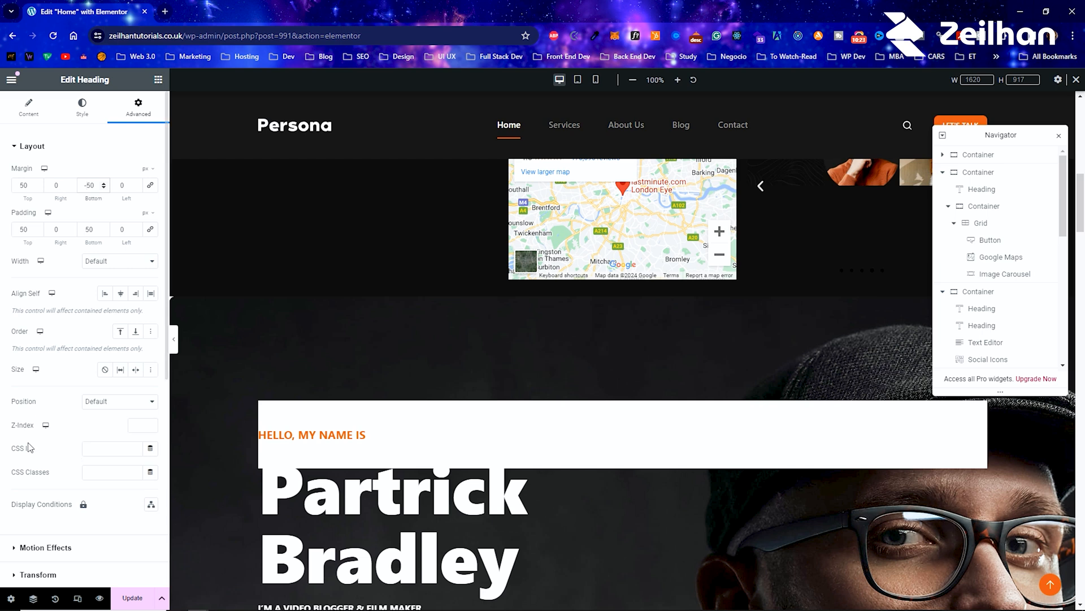
click(104, 231)
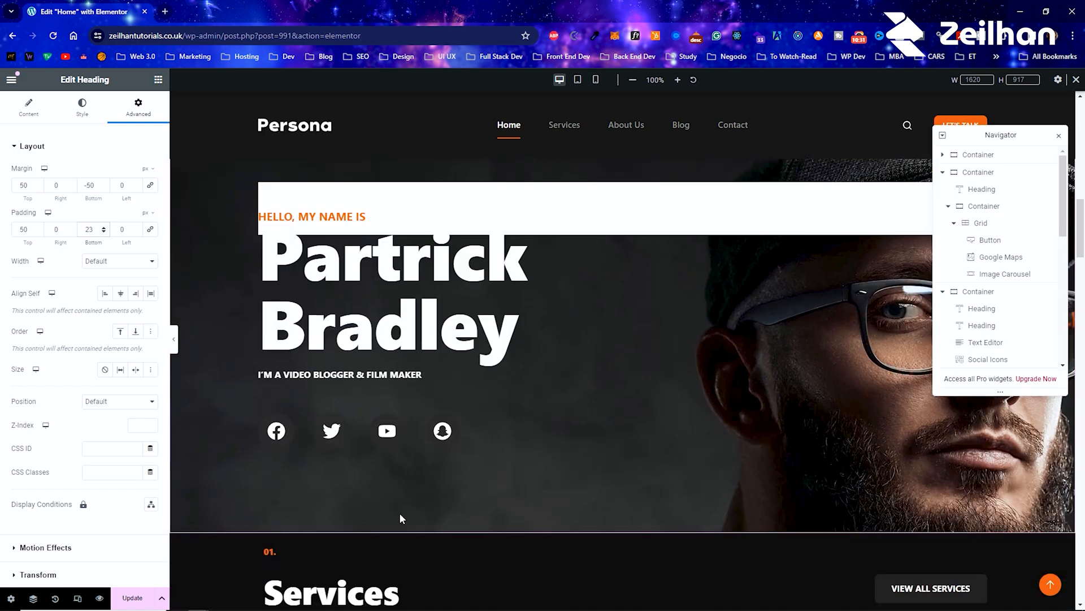
Step: Open the original hero container at the top of the page and look through its layout settings
scroll(399, 514, up, 3)
scroll(373, 507, up, 3)
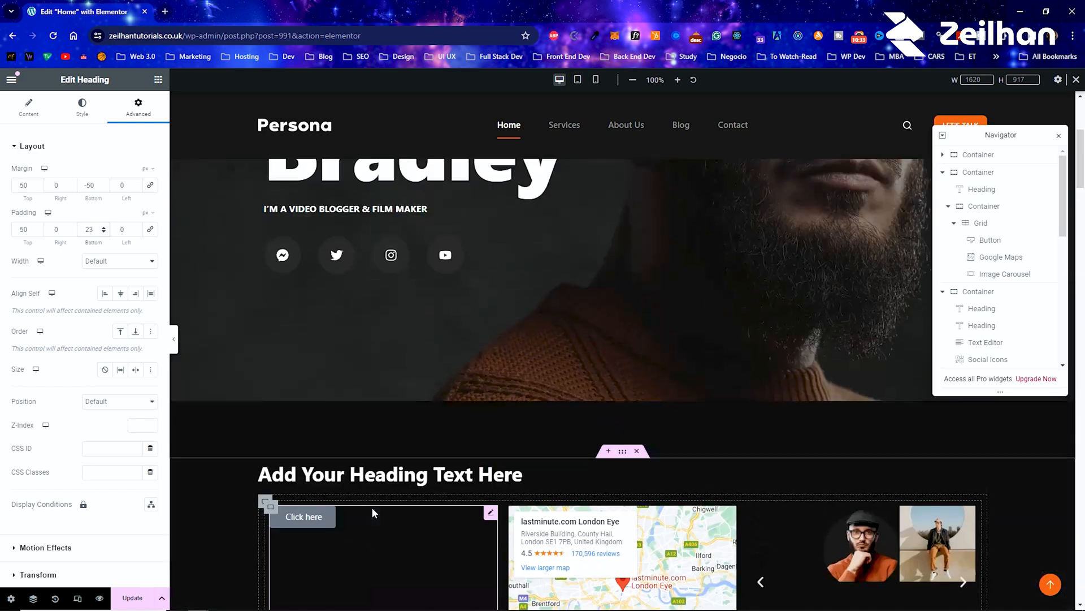
scroll(372, 507, up, 4)
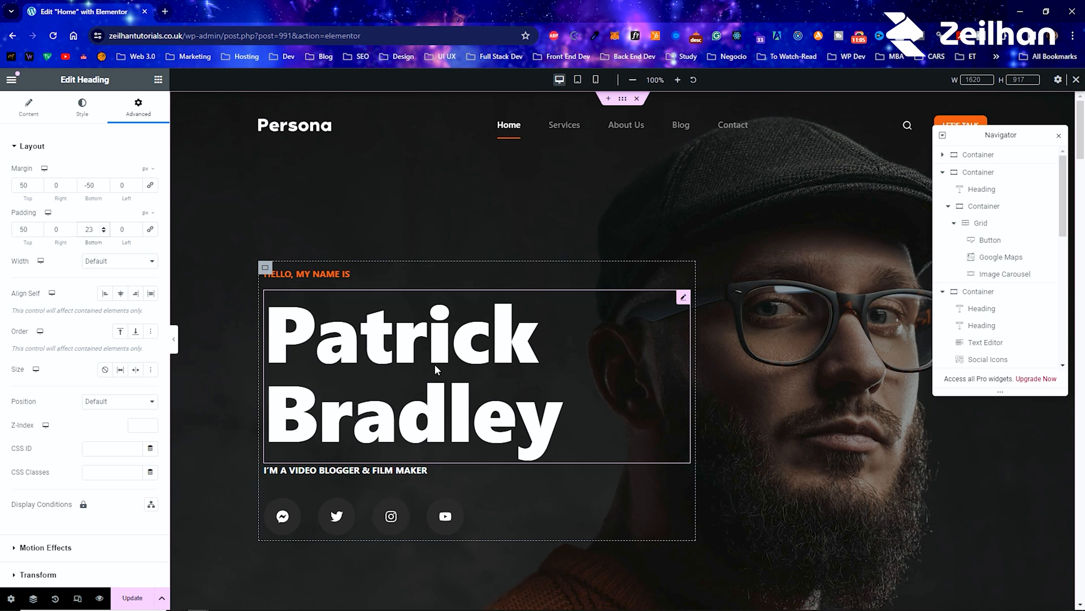
right_click(351, 193)
click(382, 200)
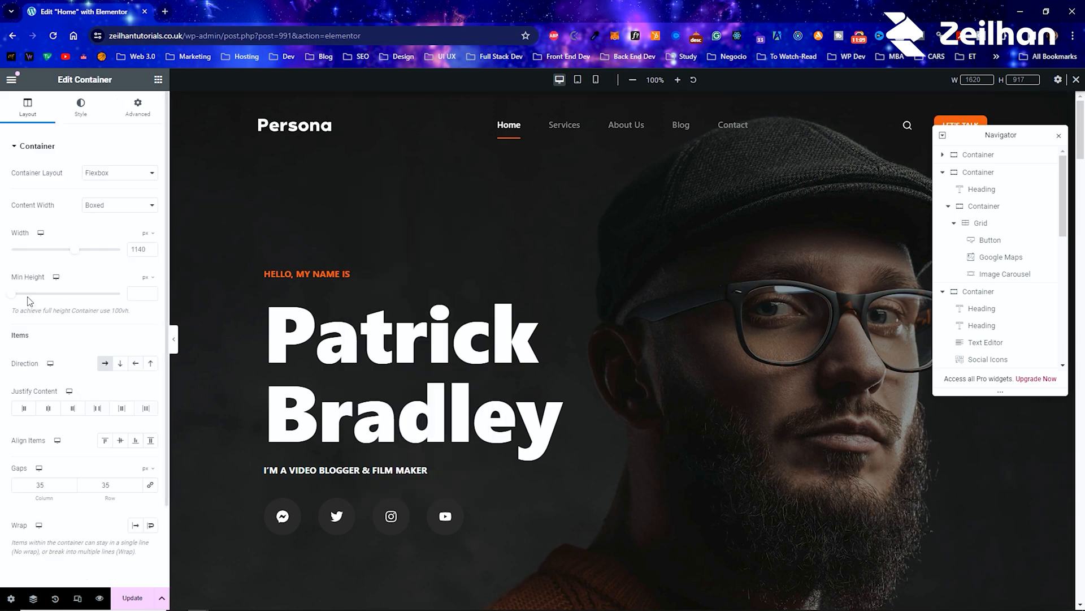
scroll(29, 385, down, 2)
Step: Copy the original hero container and paste its style onto the recreated hero container above the Services section
right_click(282, 189)
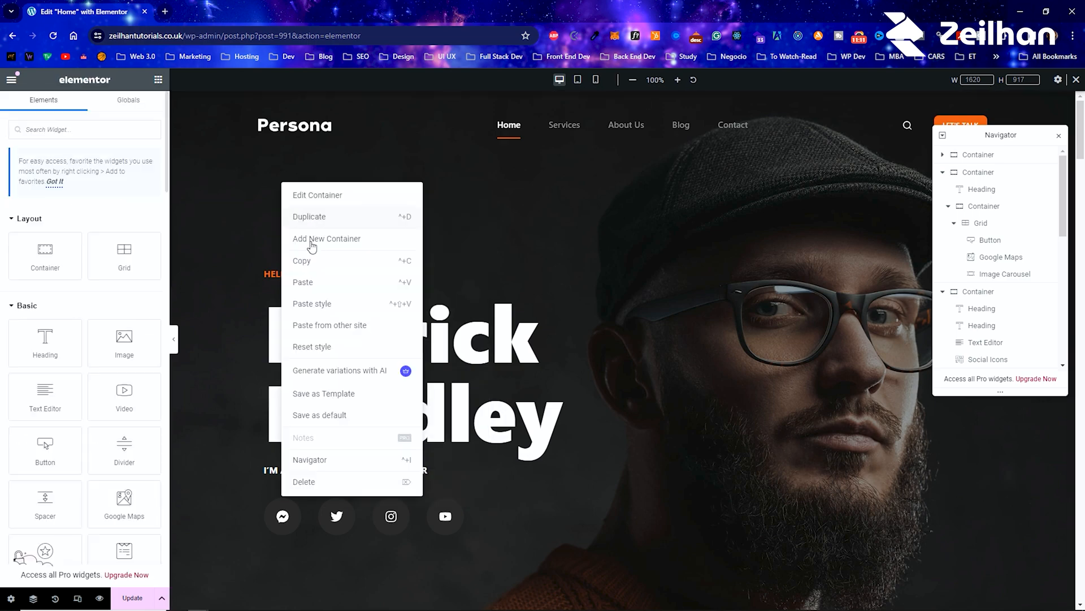
click(303, 260)
scroll(405, 351, down, 6)
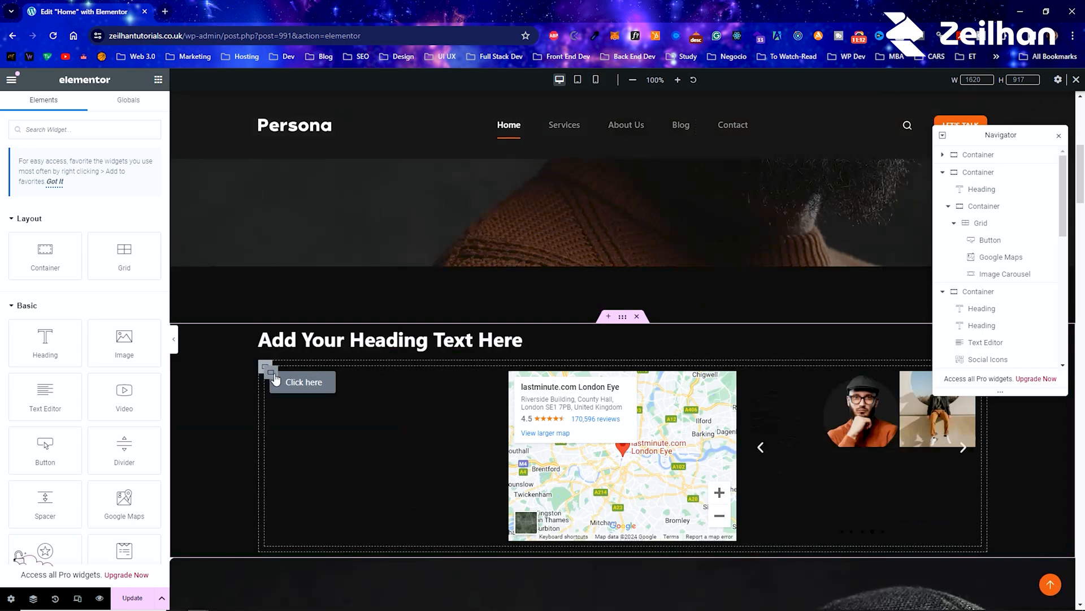
scroll(254, 355, up, 4)
scroll(254, 355, down, 10)
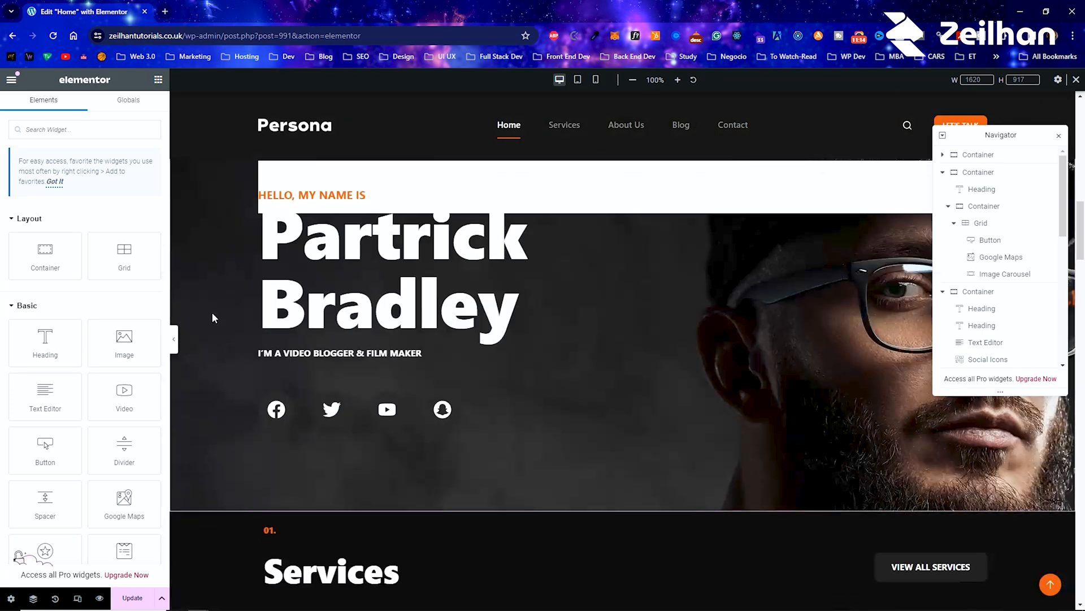
right_click(211, 310)
click(275, 417)
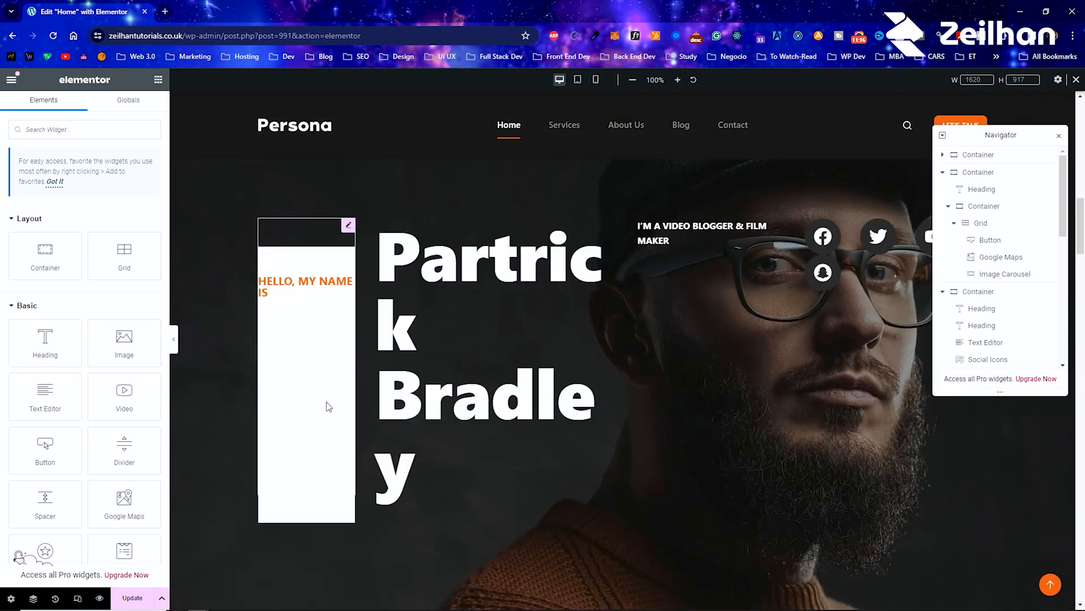
Step: Return to the original hero at the start of the page and open the site's global color settings
scroll(442, 393, down, 3)
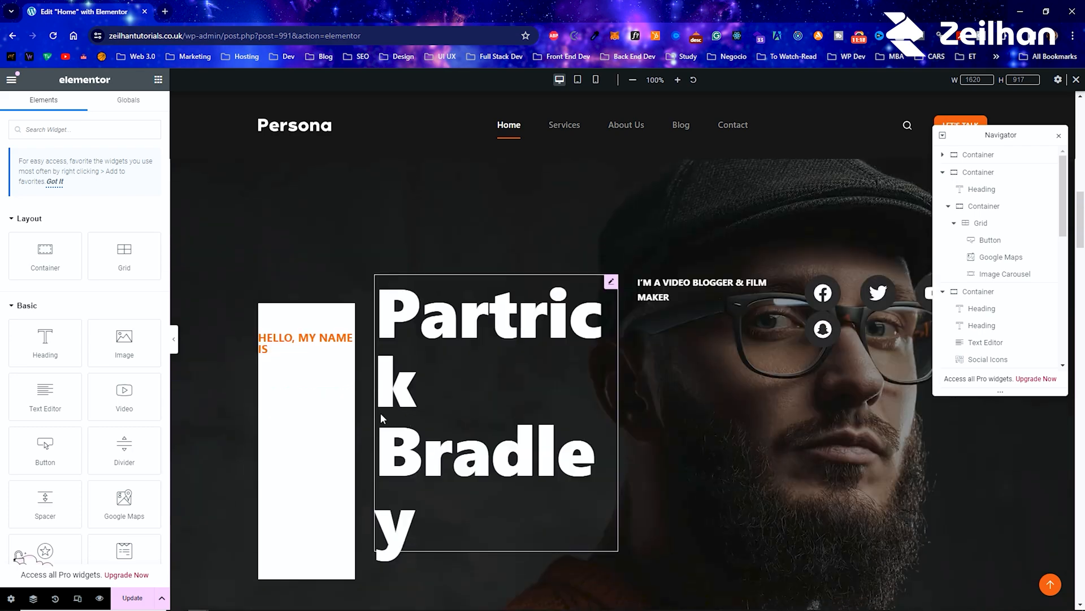
scroll(339, 399, up, 10)
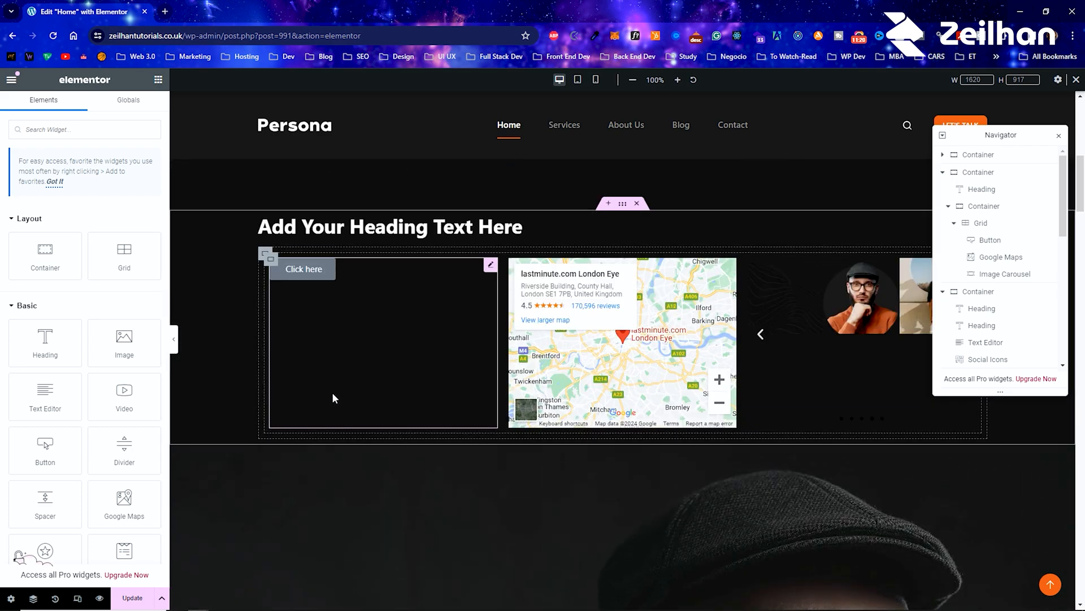
scroll(327, 396, up, 5)
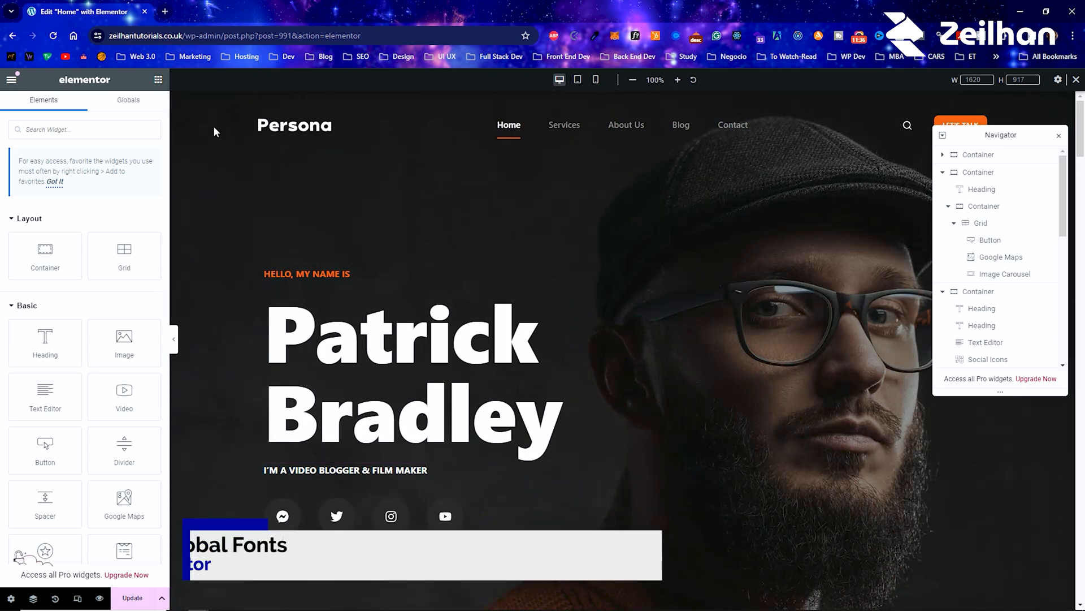
click(11, 79)
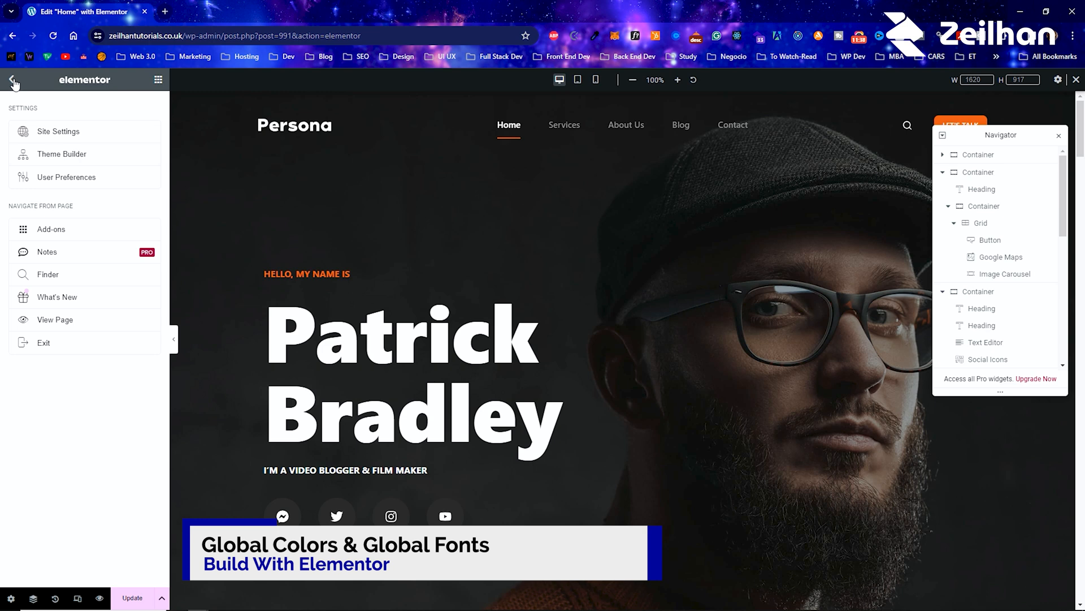
click(12, 80)
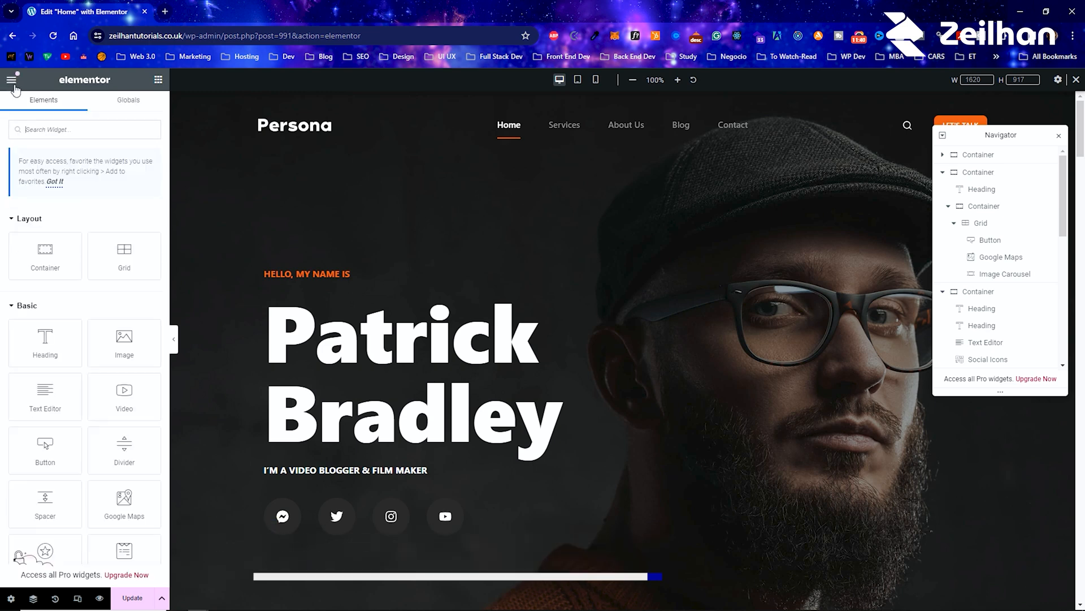
click(12, 80)
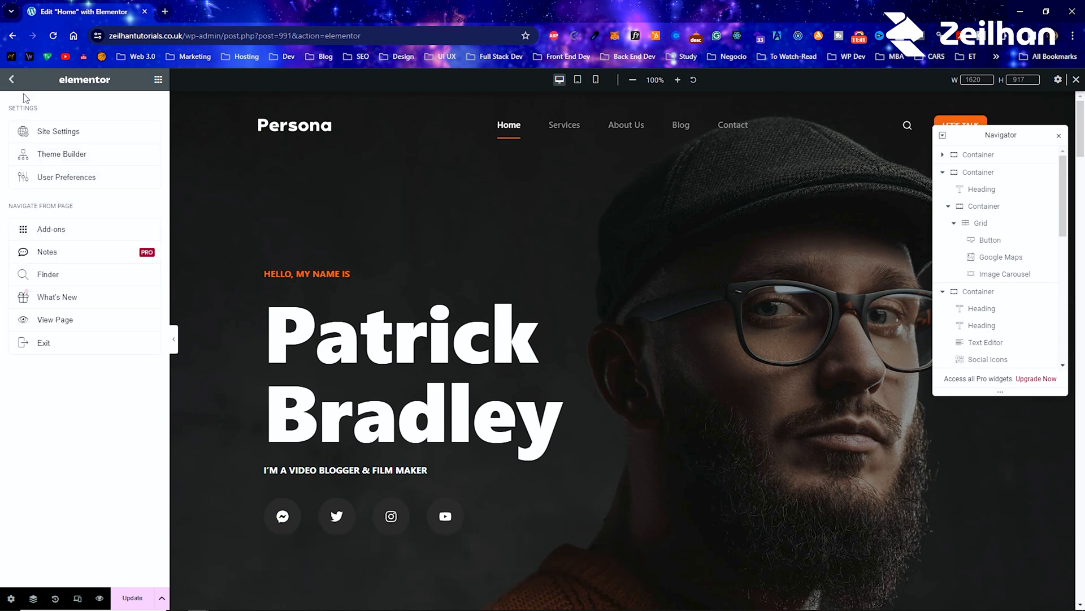
click(66, 139)
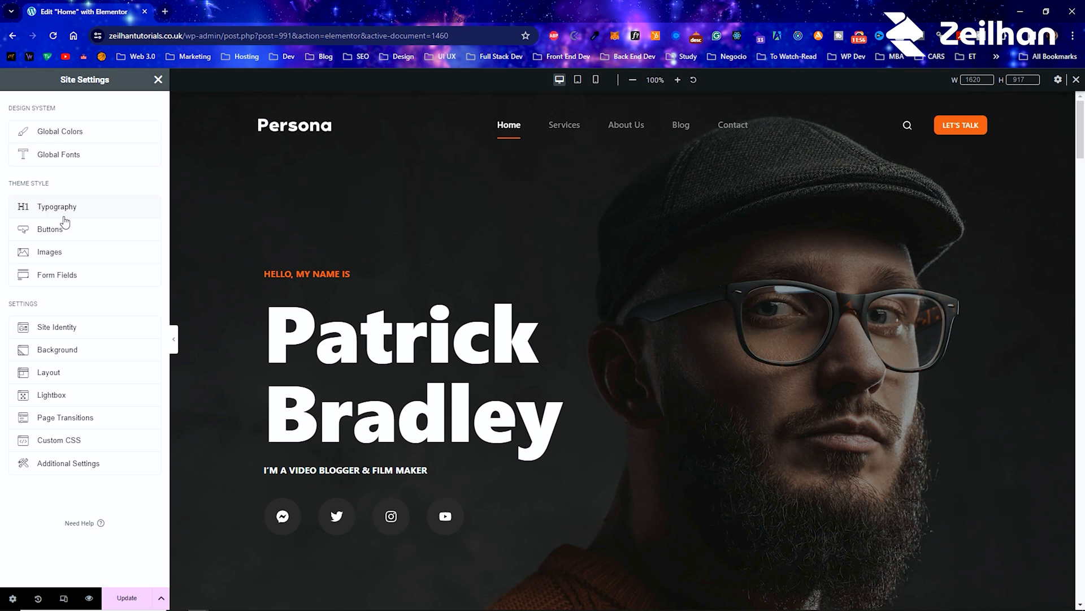
click(75, 140)
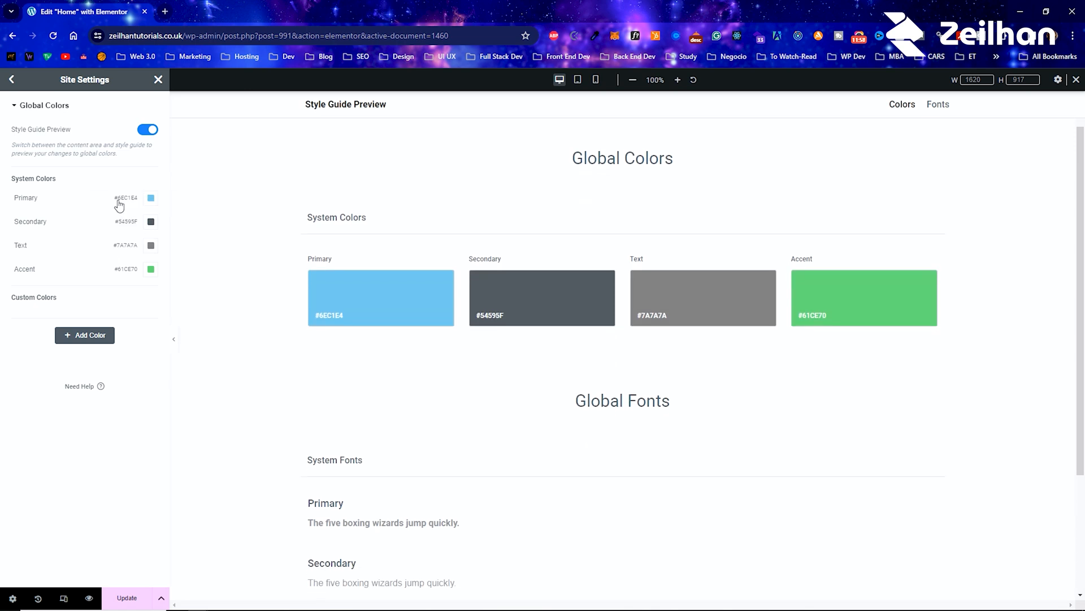
Step: Try adding a custom global color with the value #E53F3F and discard the site settings changes
click(110, 337)
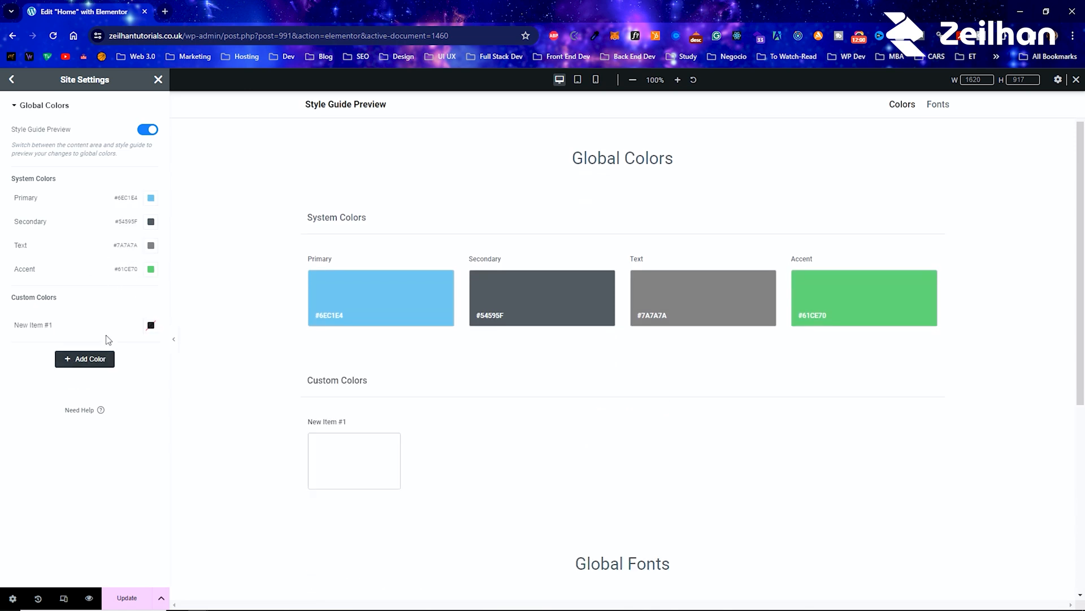
click(37, 328)
click(150, 325)
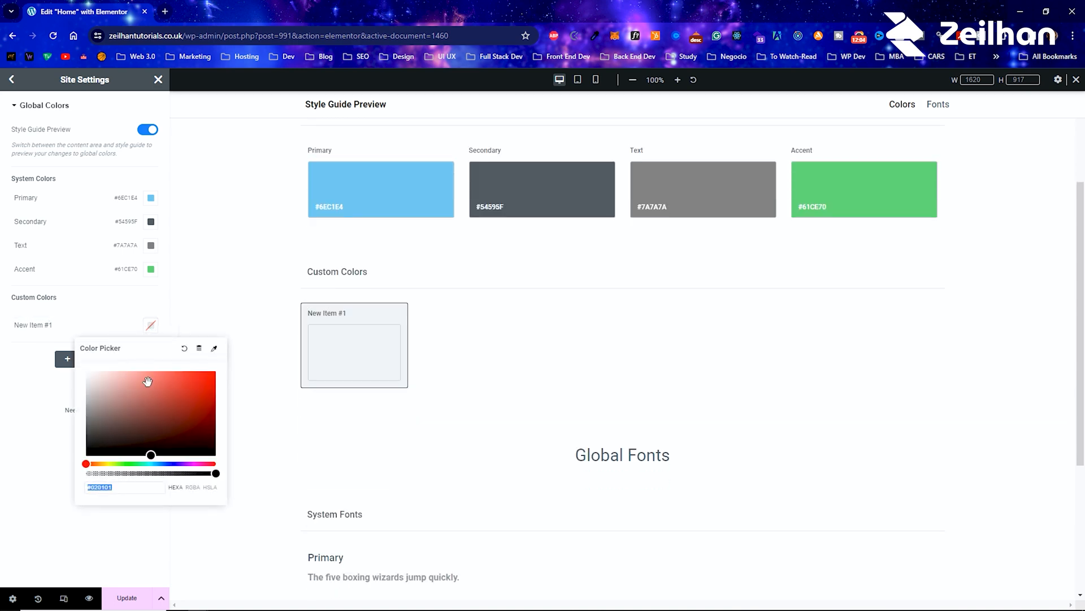
click(179, 379)
drag(113, 488, 98, 487)
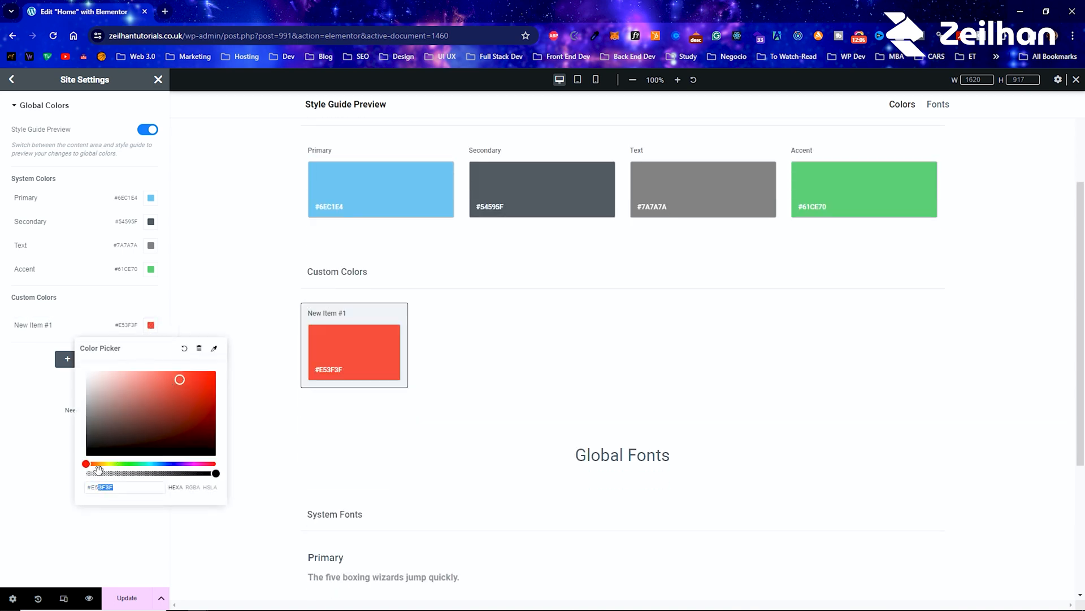
click(12, 80)
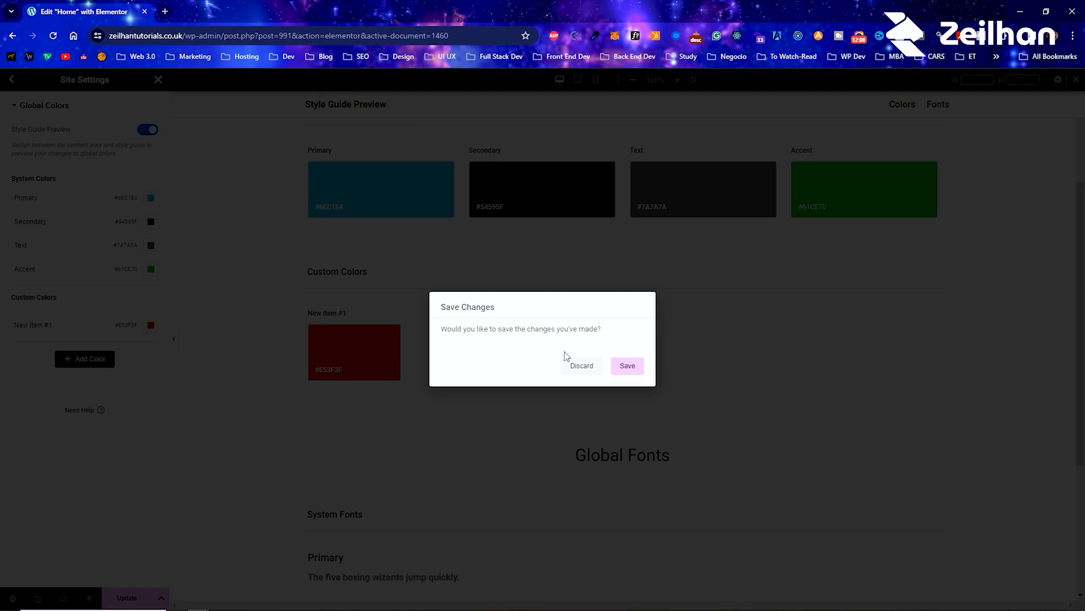
click(582, 367)
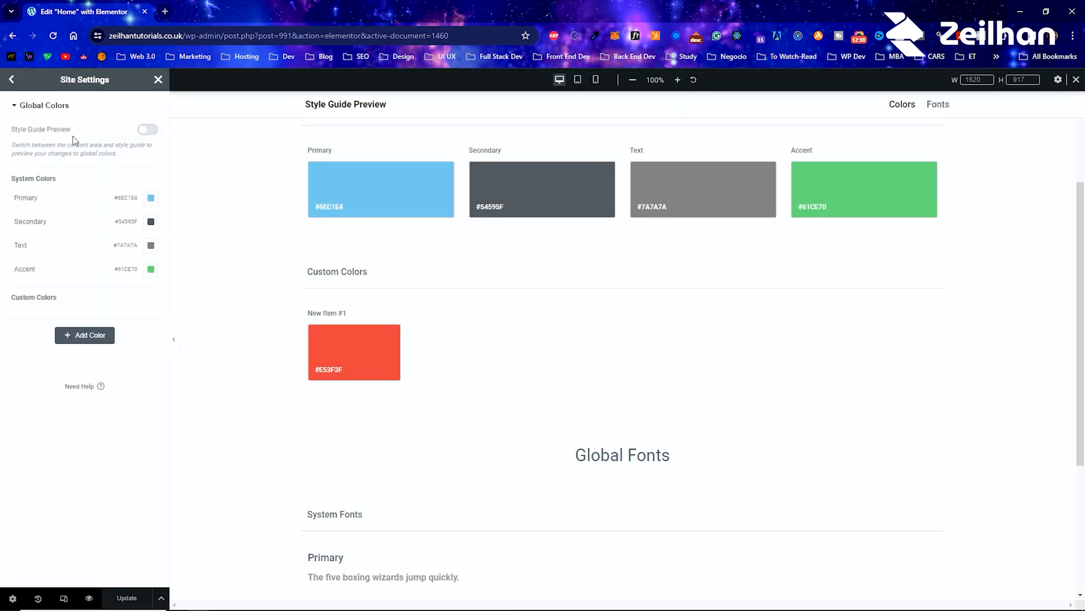
Step: Open the global font settings and try Roboto Condensed as the Primary system font's family
click(14, 81)
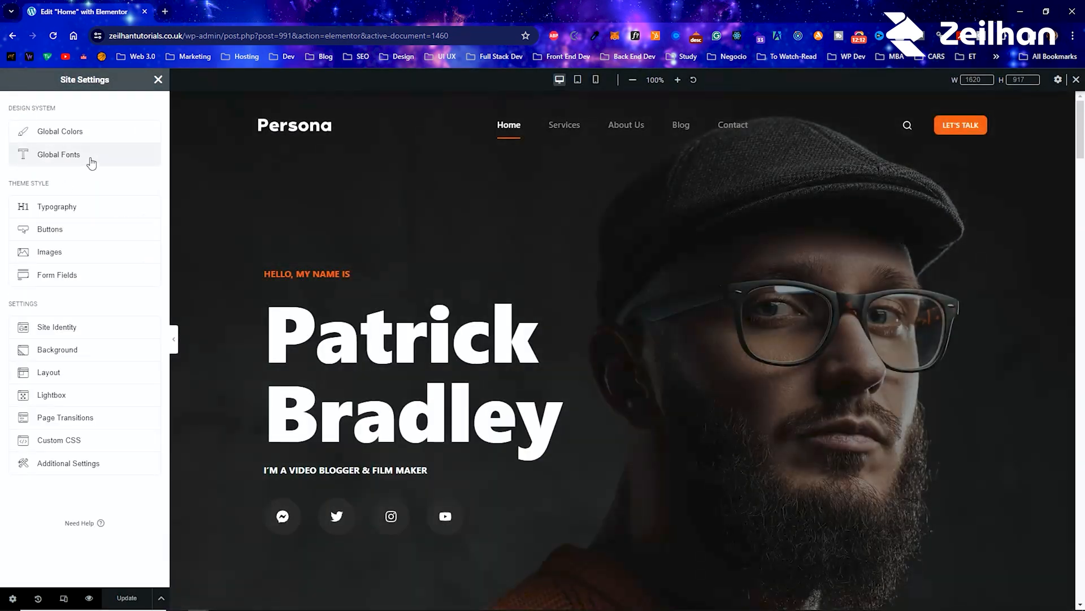
click(91, 163)
click(151, 198)
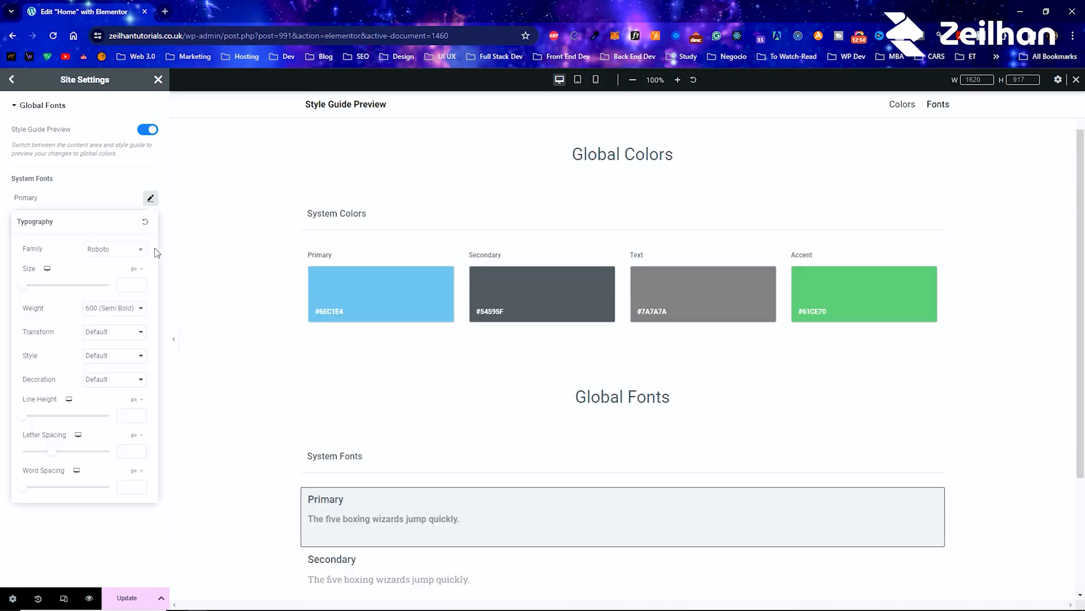
click(121, 250)
click(126, 334)
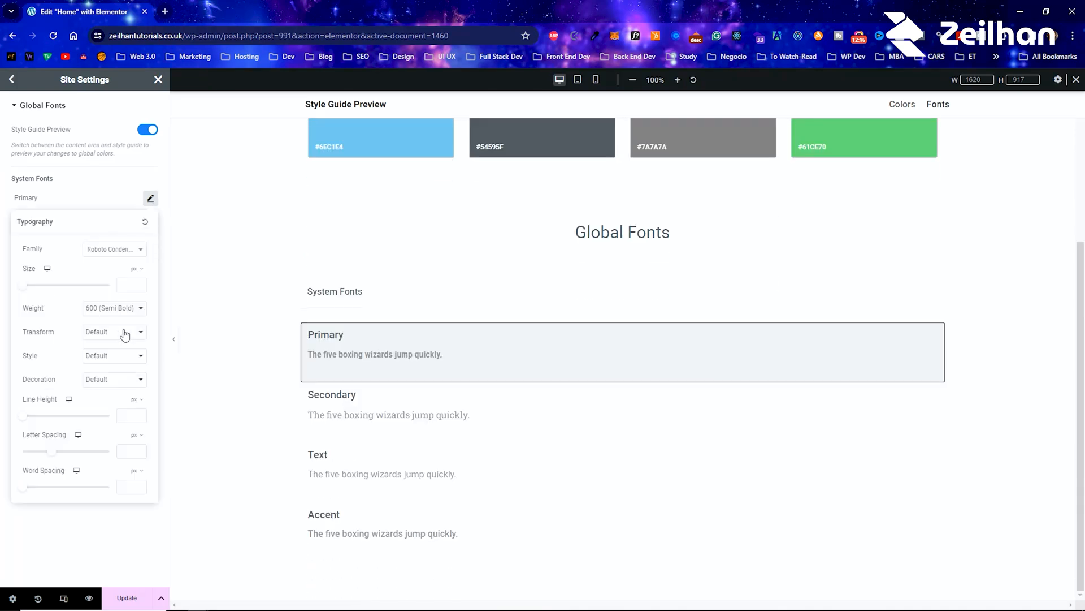
Step: Try an outlined display family for the Primary system font, and leave the site settings discarding the changes
click(113, 249)
scroll(121, 339, down, 3)
click(121, 338)
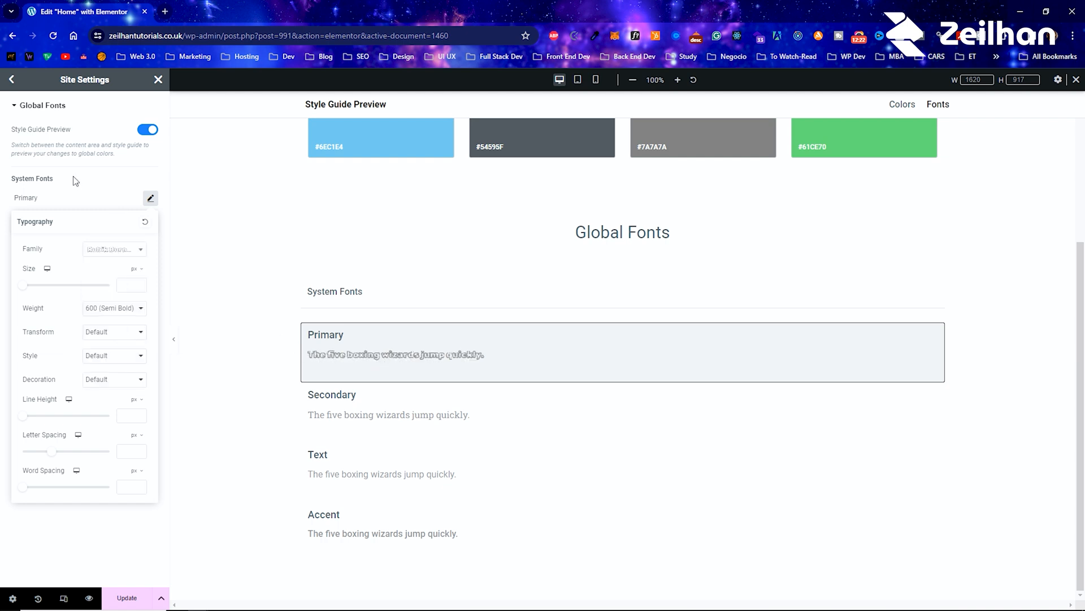
click(87, 185)
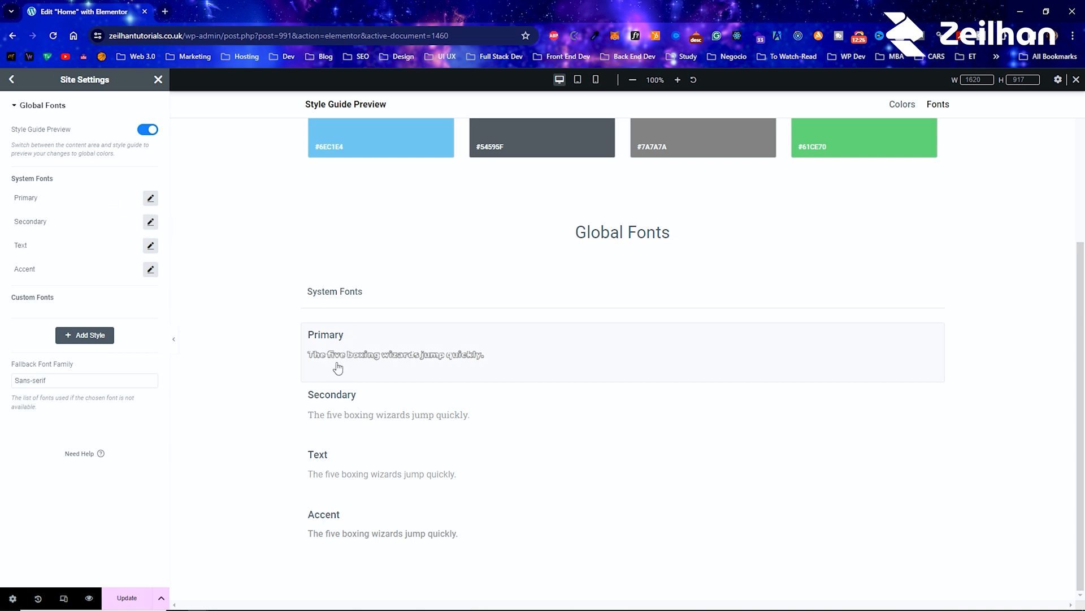
click(16, 76)
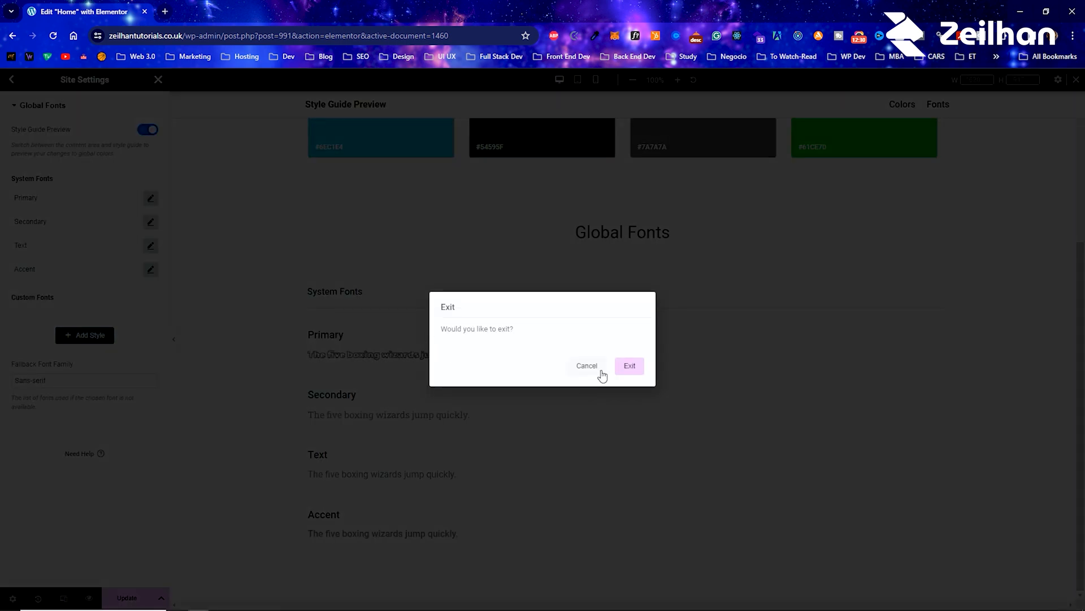
click(626, 366)
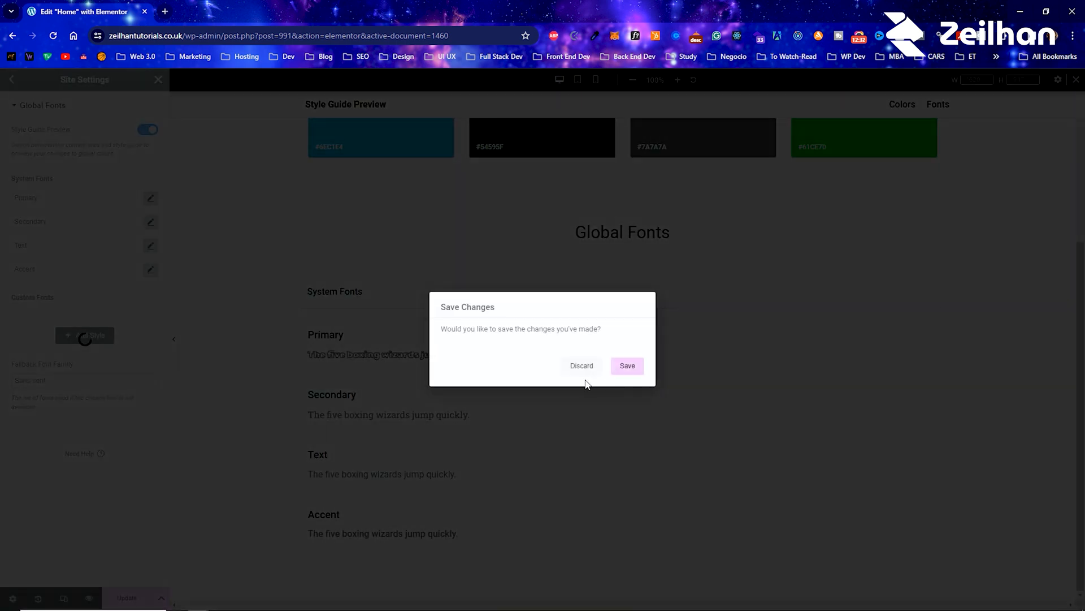
click(598, 369)
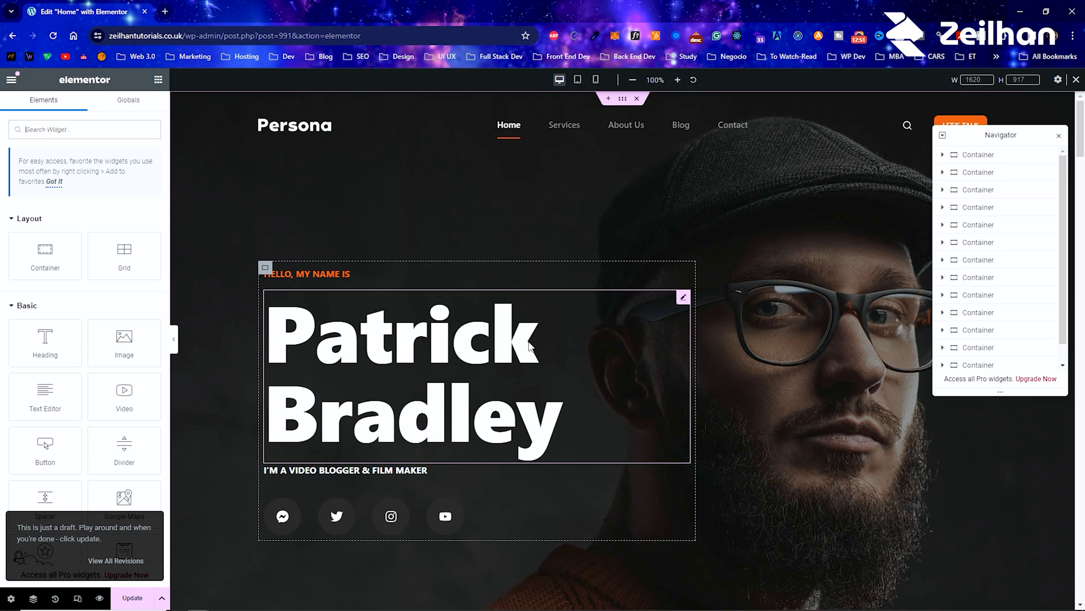
Step: Look at the global widgets, browse the available elements and review the page down to the recreated hero
click(142, 104)
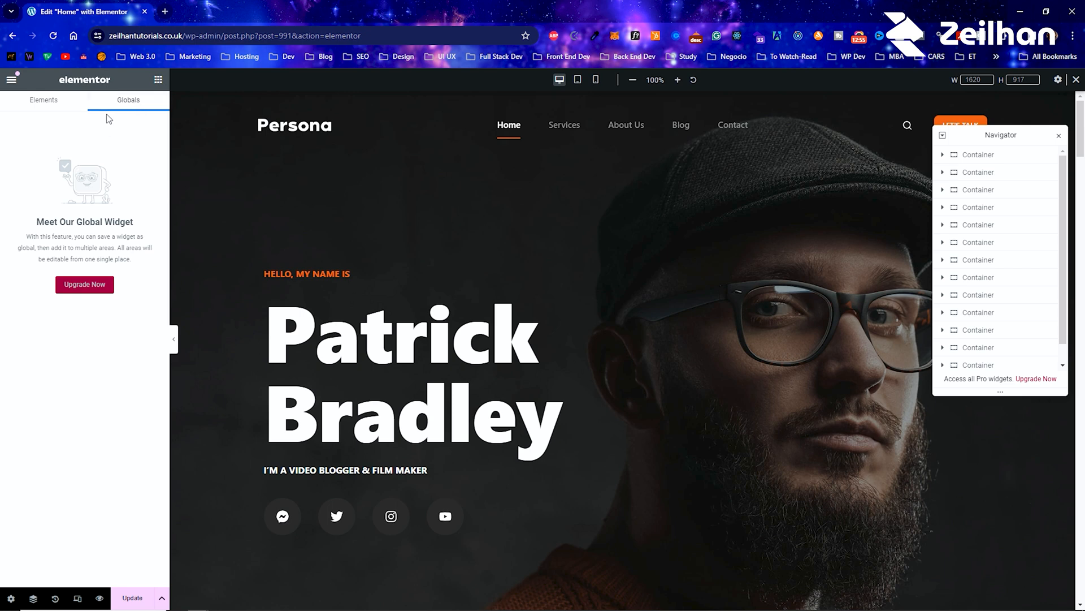
click(43, 103)
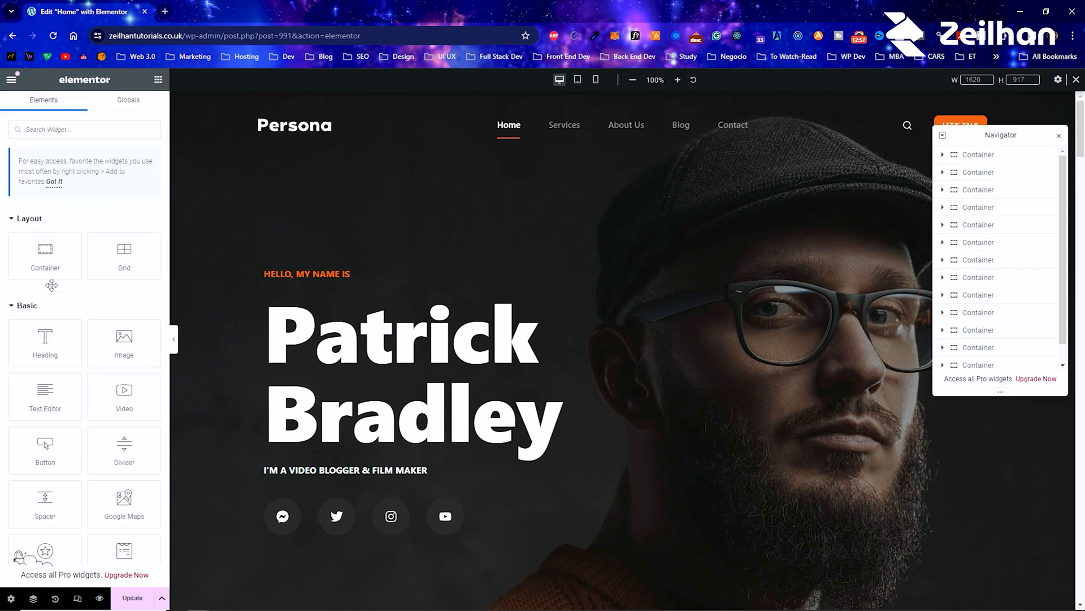
scroll(22, 294, down, 2)
scroll(21, 323, down, 2)
scroll(418, 276, down, 8)
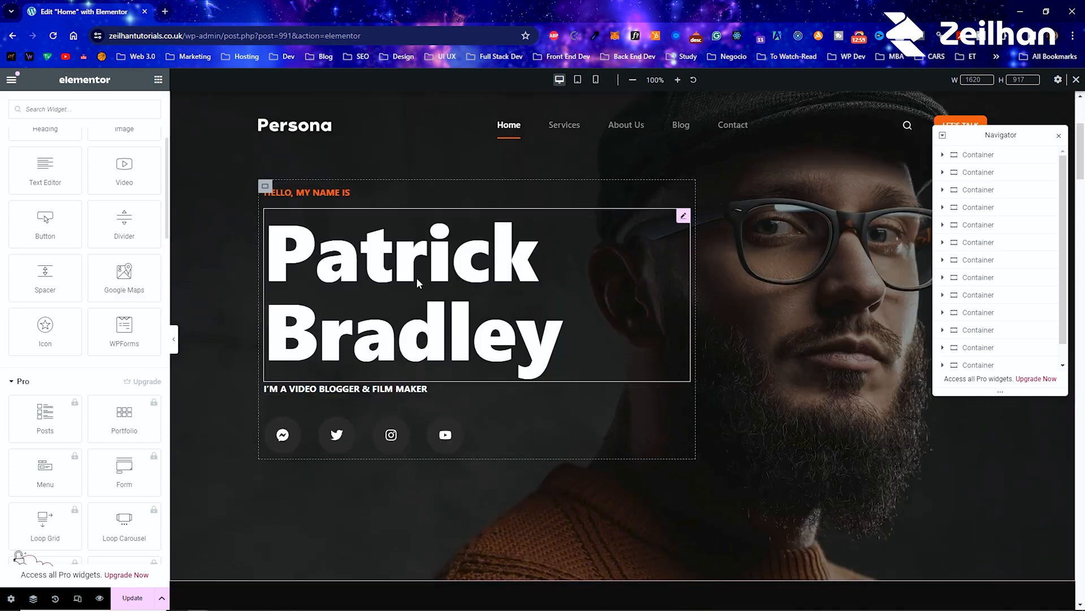
scroll(416, 277, down, 7)
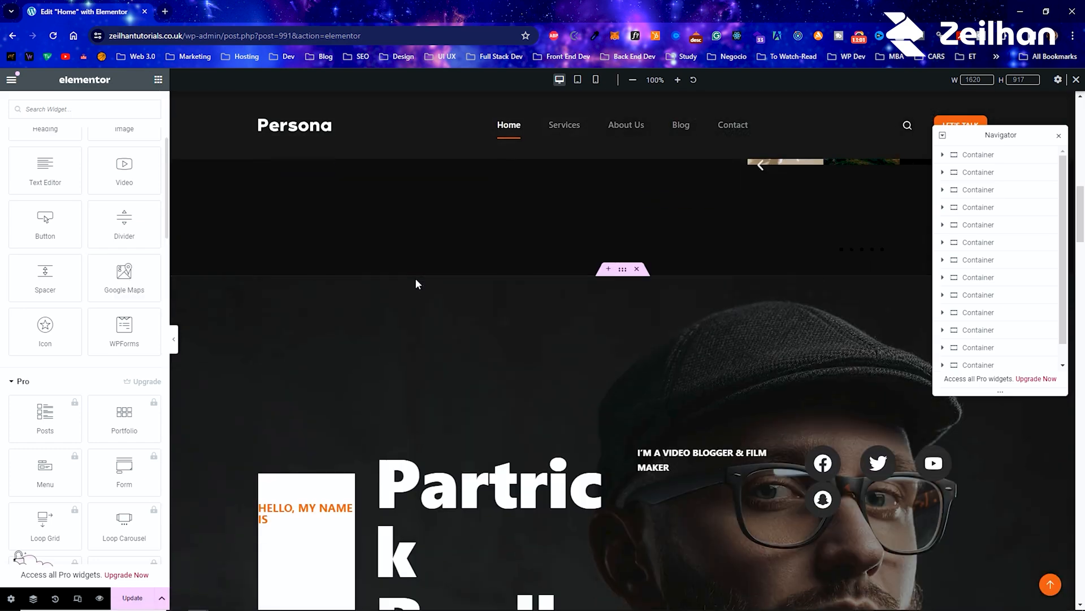